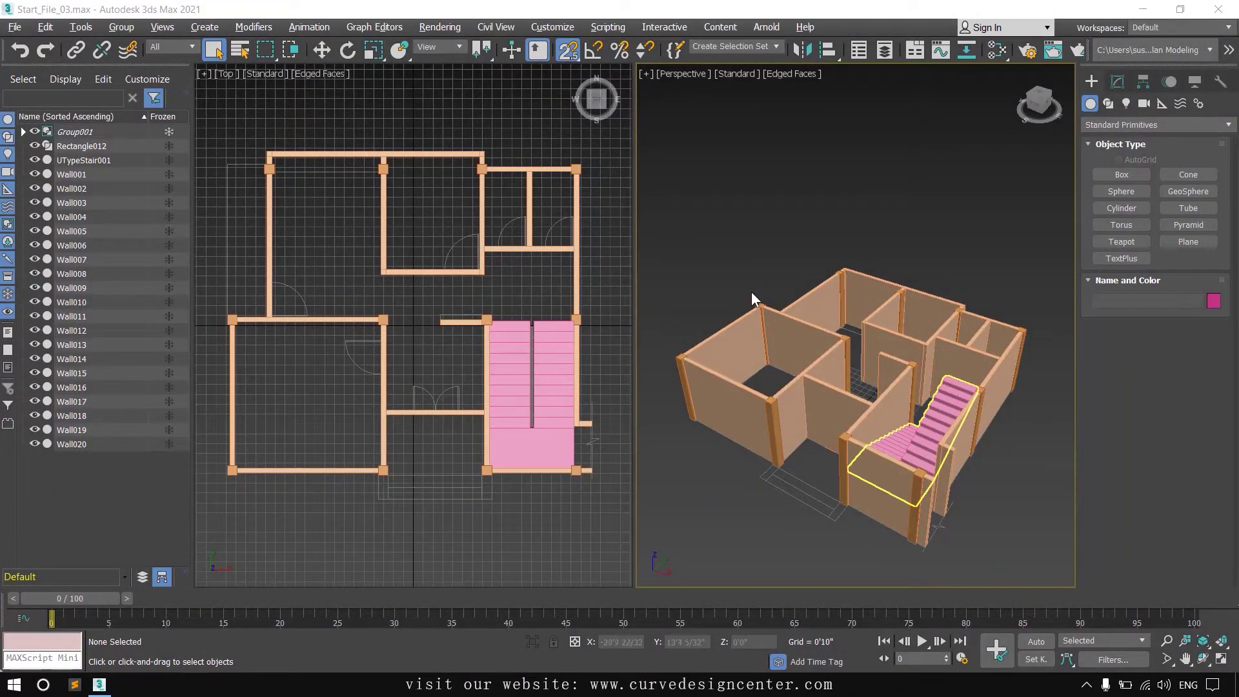
# - Reset the scene to start from an empty file
pyautogui.click(1115, 127)
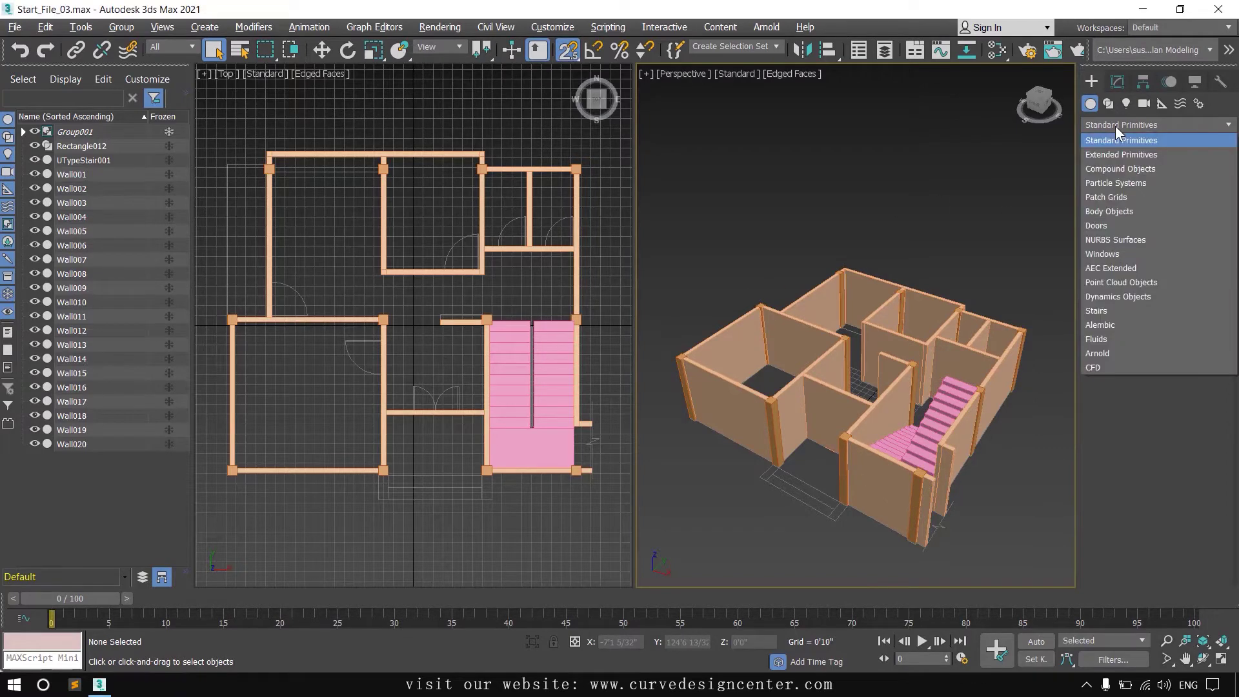
pyautogui.click(1131, 254)
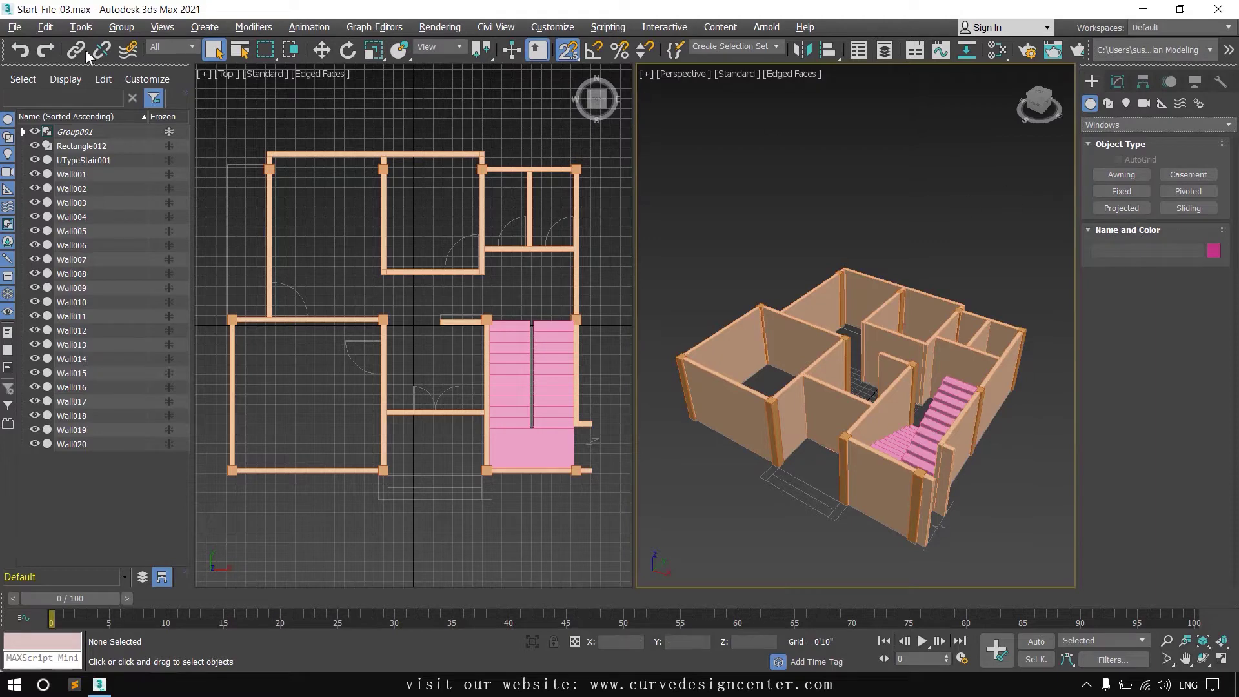
pyautogui.click(14, 29)
pyautogui.click(29, 70)
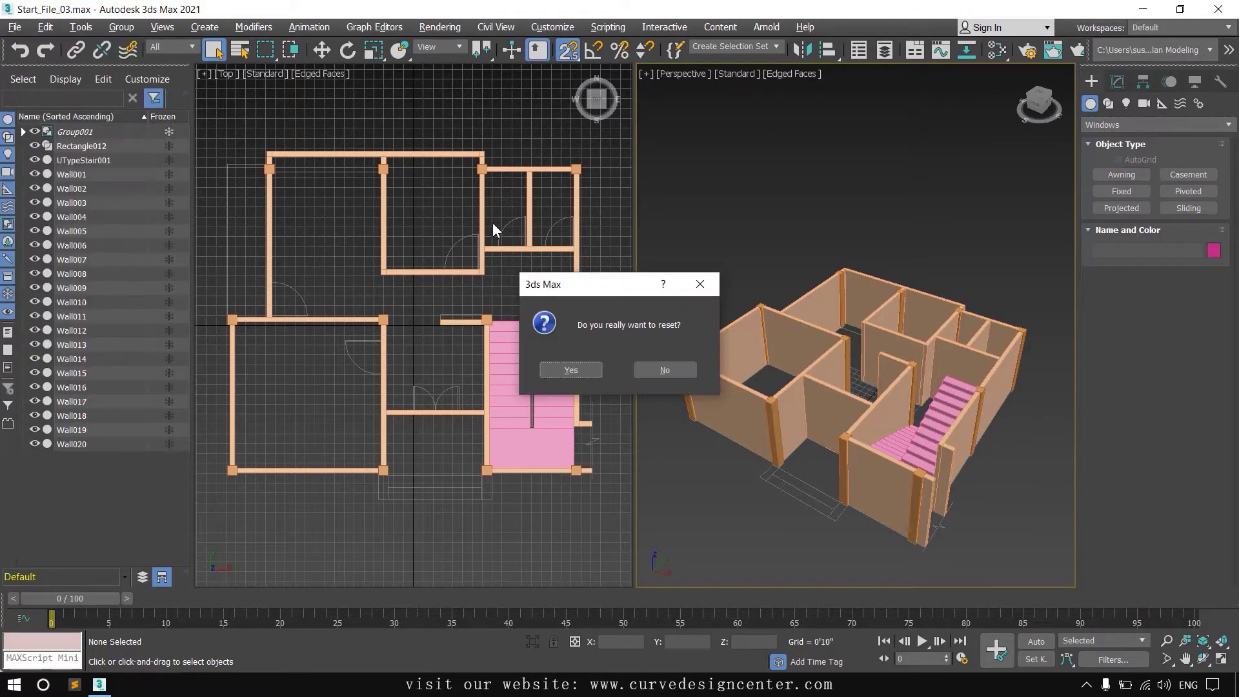
pyautogui.click(583, 371)
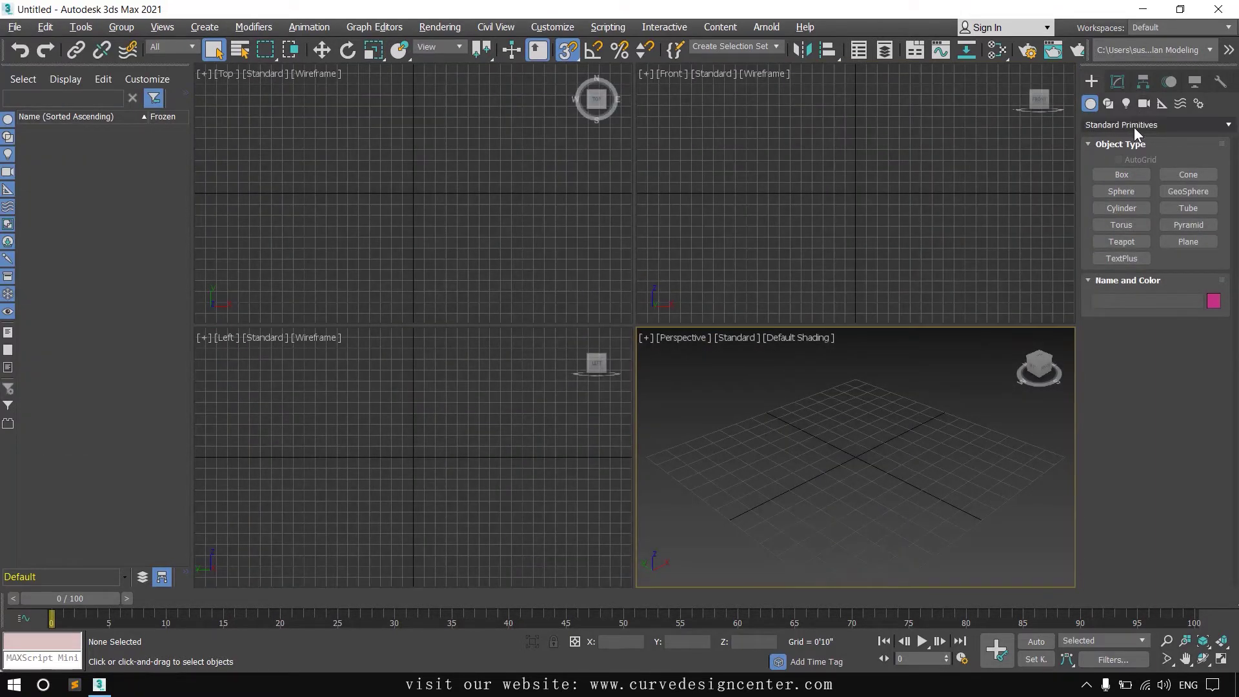
# - Choose the Awning type from the Windows object category and check that snapping uses Grid Points
pyautogui.click(1134, 127)
pyautogui.click(1115, 255)
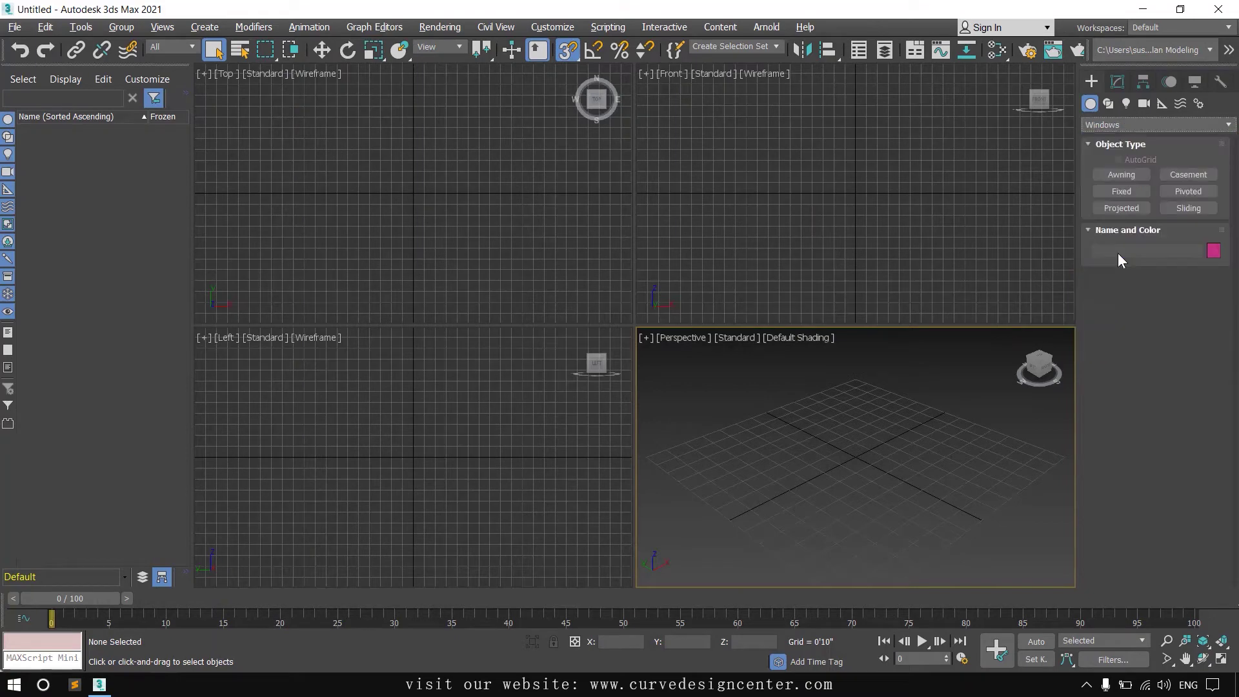
pyautogui.click(1122, 176)
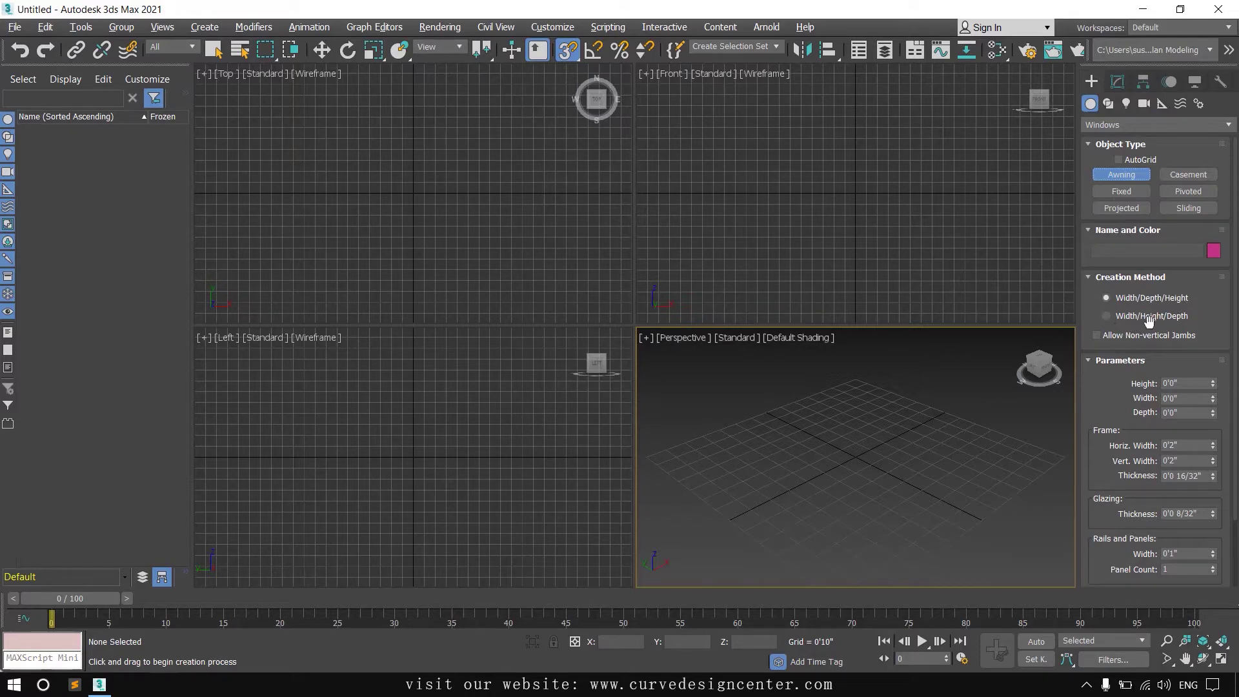
pyautogui.click(1109, 318)
pyautogui.rightClick(575, 49)
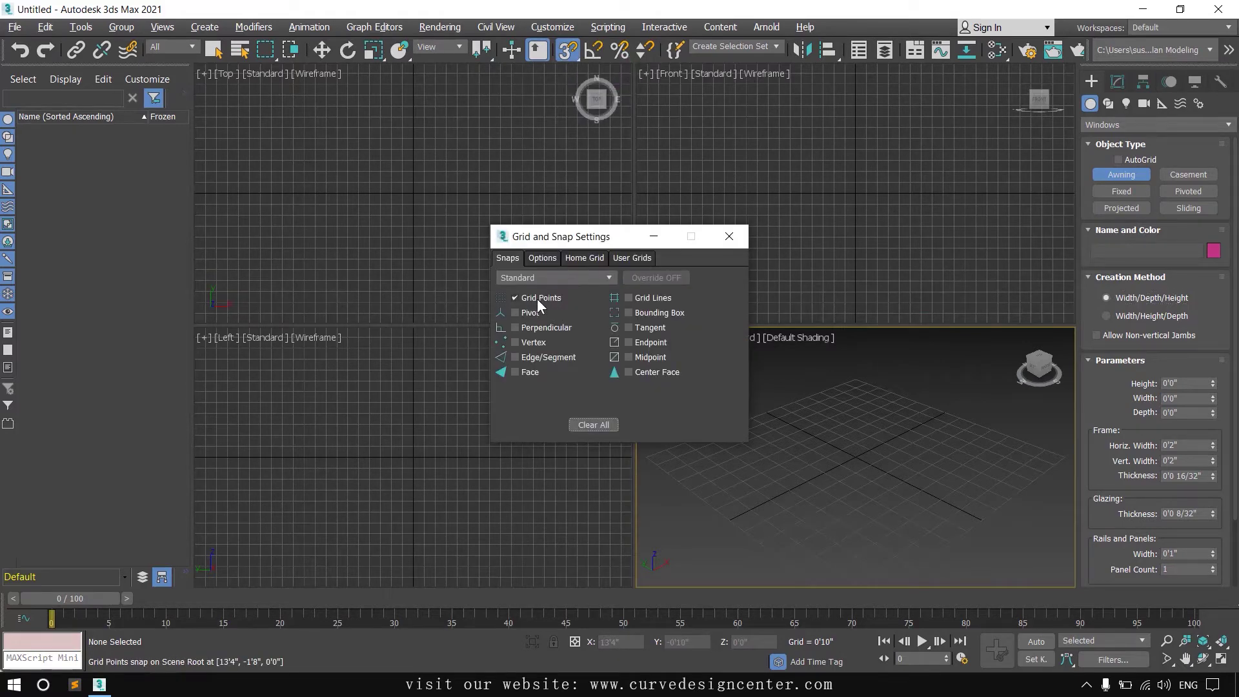
pyautogui.click(729, 236)
pyautogui.moveTo(570, 52); pyautogui.dragTo(564, 97)
# - Draw an awning window about 15'0" wide, 0'10" deep and 5'4" high in the Top view
pyautogui.click(302, 193)
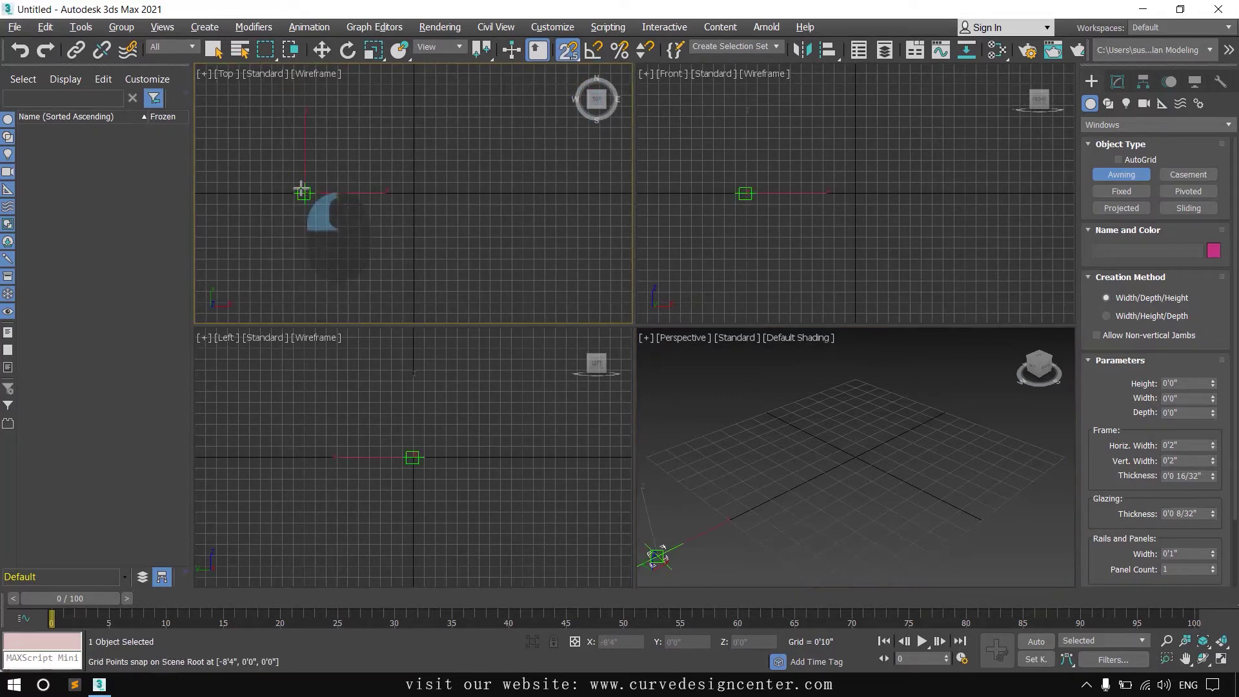
pyautogui.moveTo(303, 193); pyautogui.dragTo(499, 191)
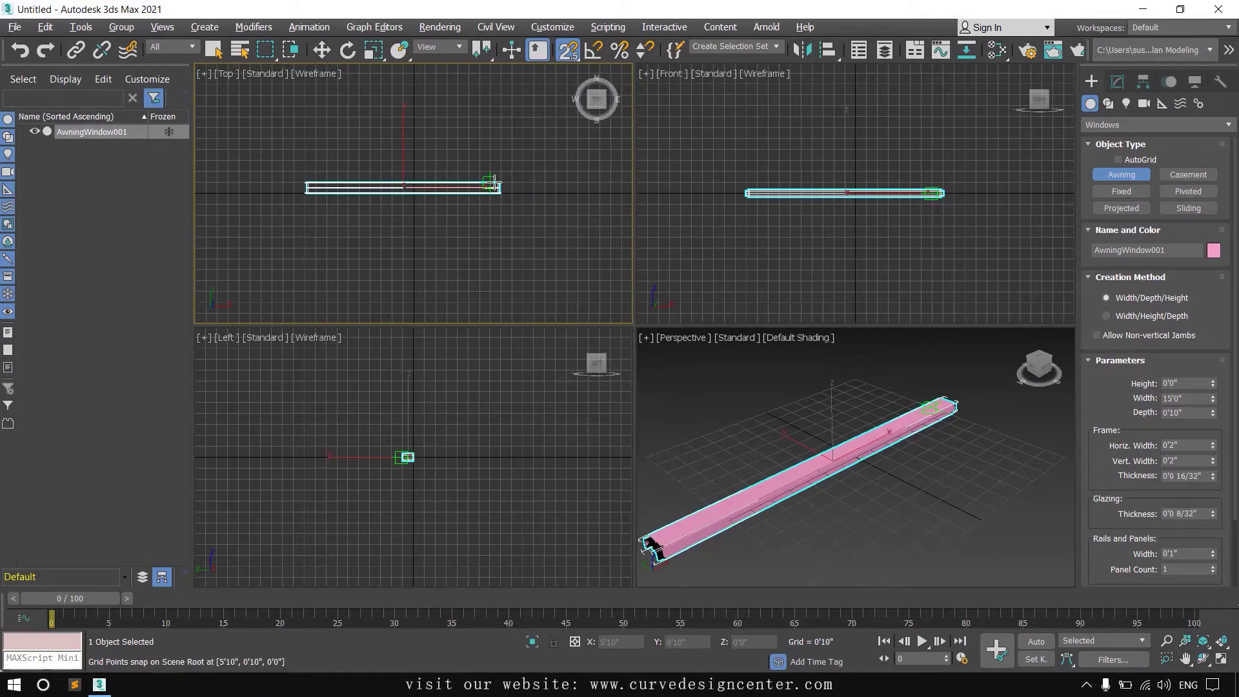
pyautogui.click(494, 183)
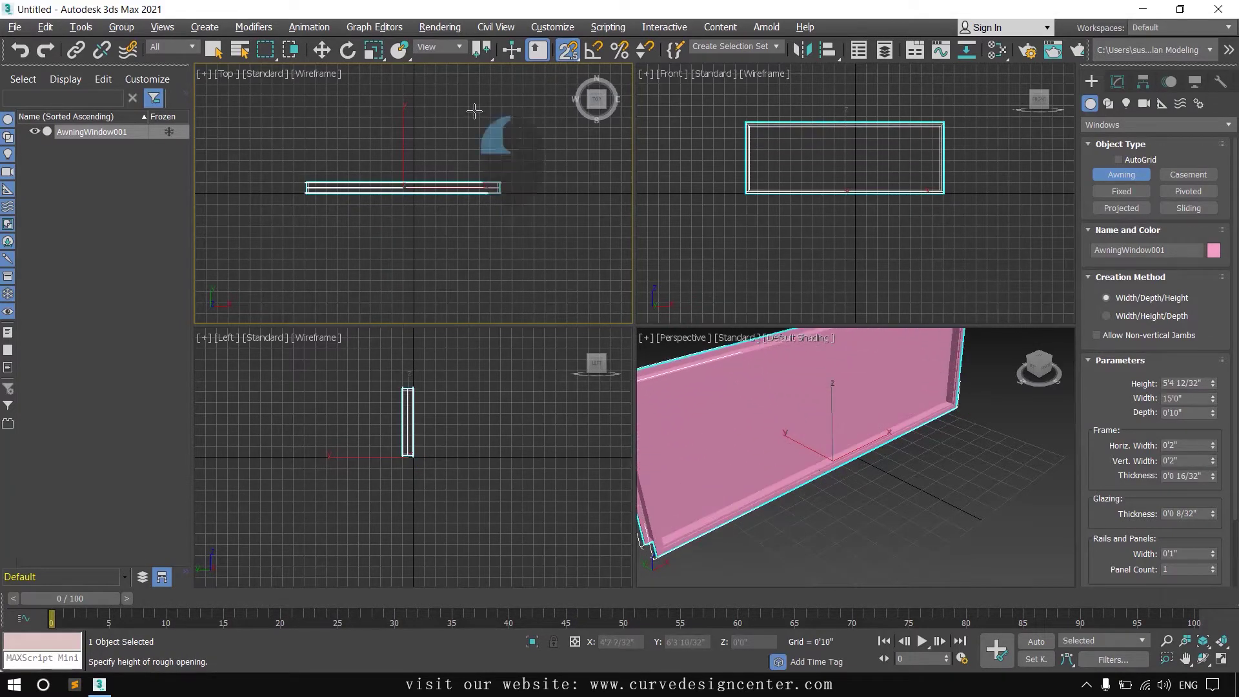
pyautogui.click(474, 111)
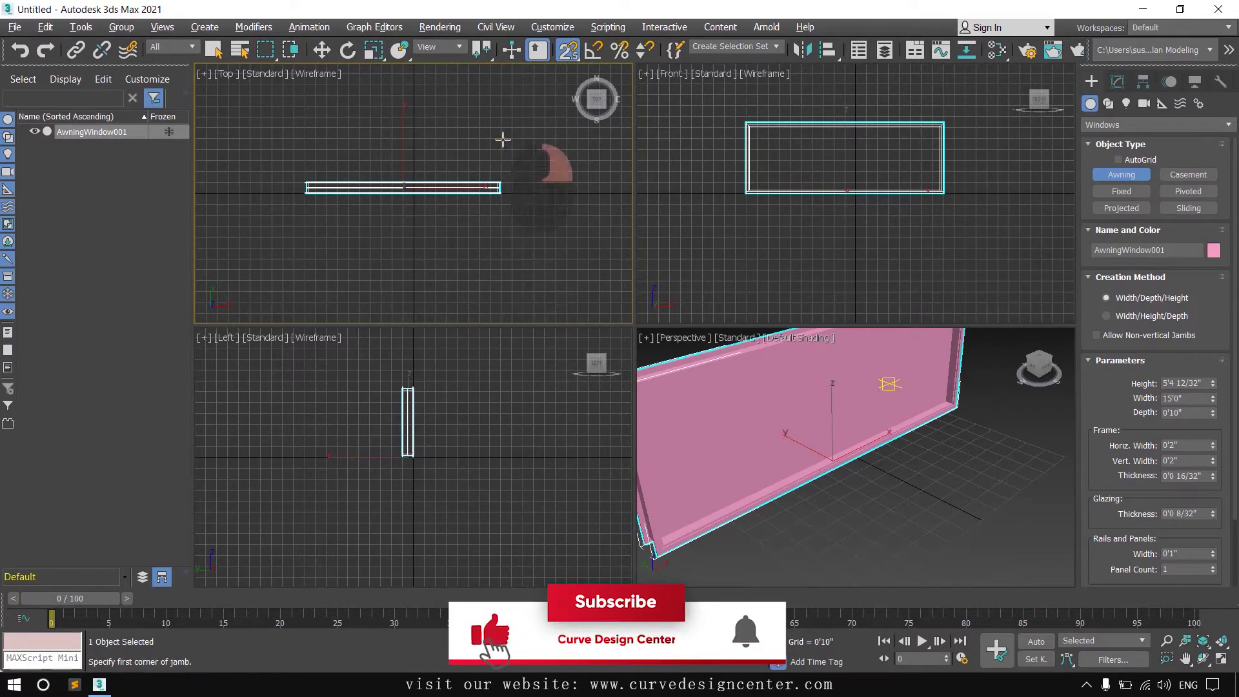
pyautogui.rightClick(503, 139)
# - Set the awning window's height and width to 4'0" each and its depth to 0'5"
pyautogui.keyDown('alt'); pyautogui.moveTo(794, 445); pyautogui.dragTo(837, 442, button='middle'); pyautogui.keyUp('alt')
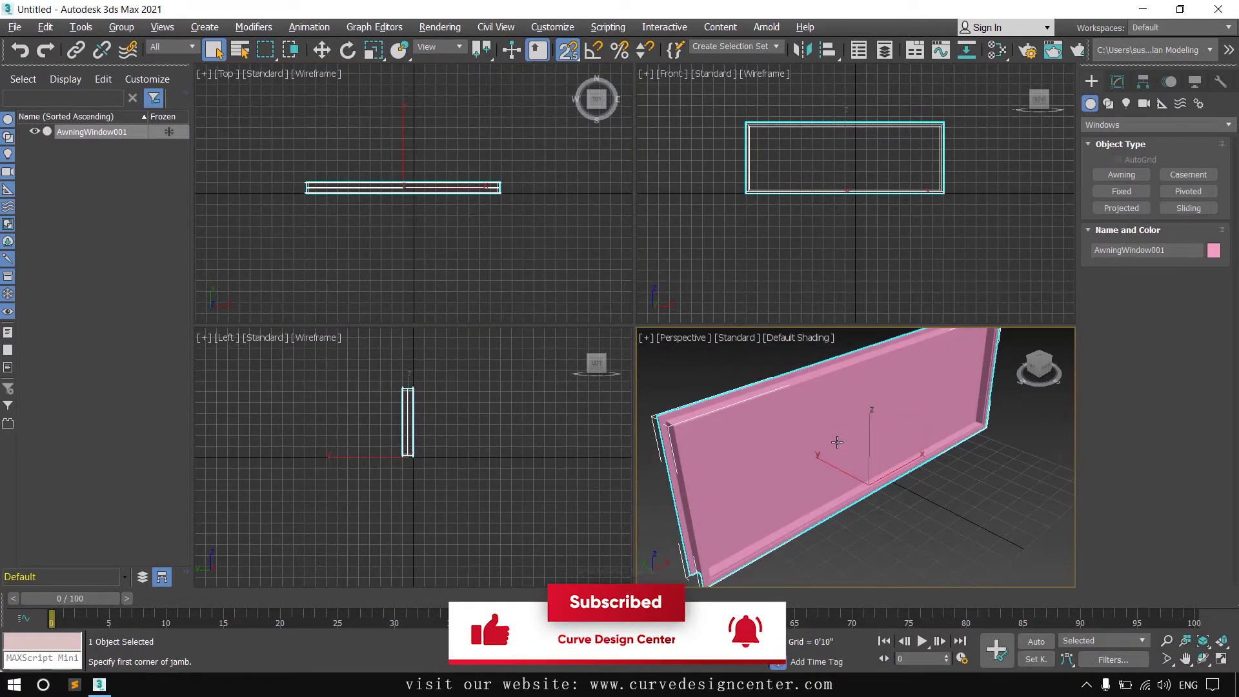
pyautogui.click(1117, 83)
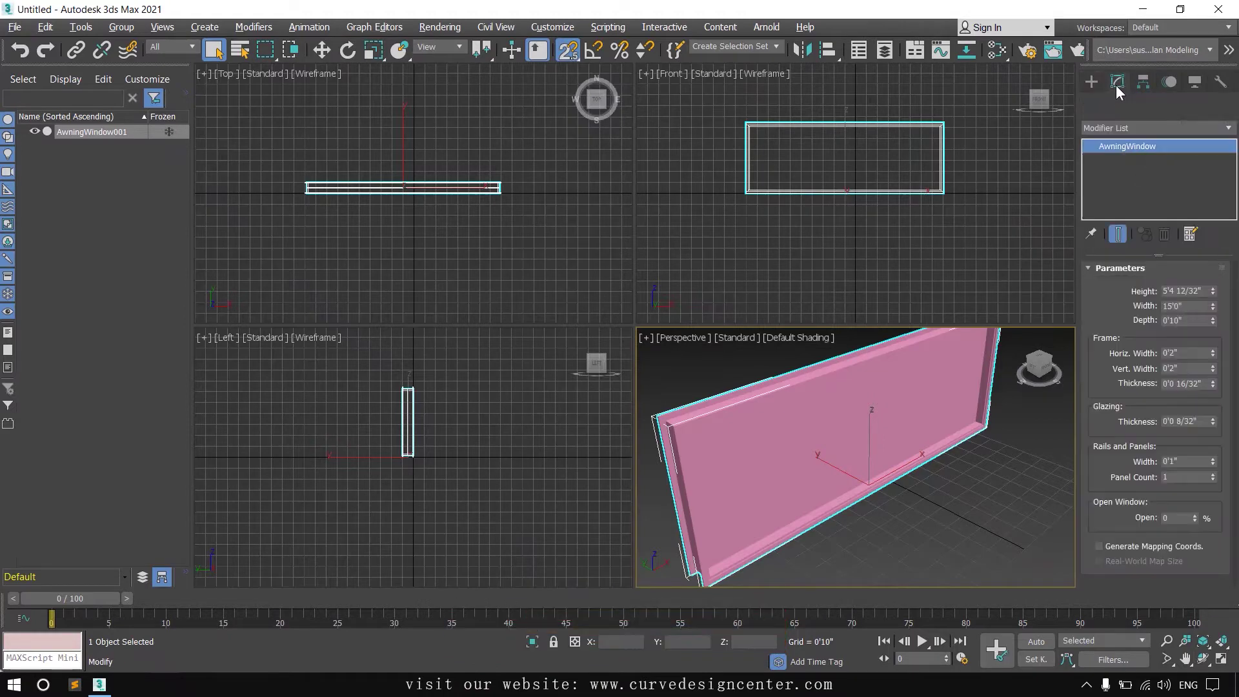
pyautogui.doubleClick(1205, 294)
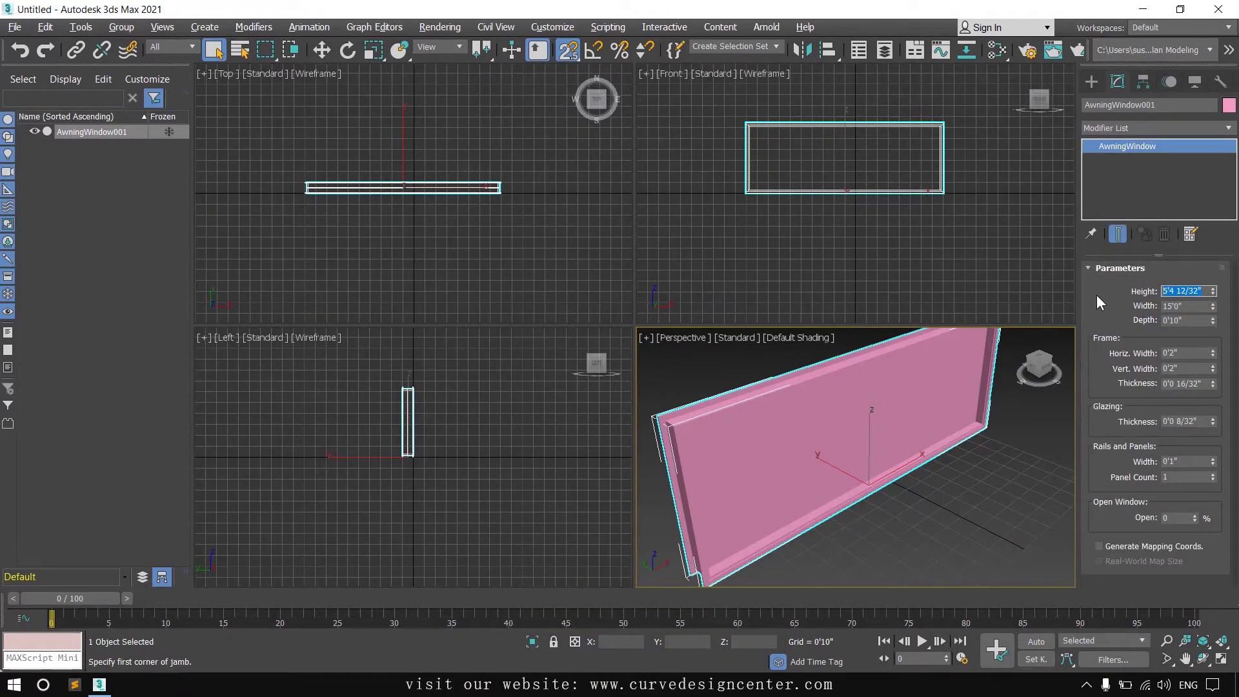
pyautogui.write("4'")
pyautogui.doubleClick(1175, 307)
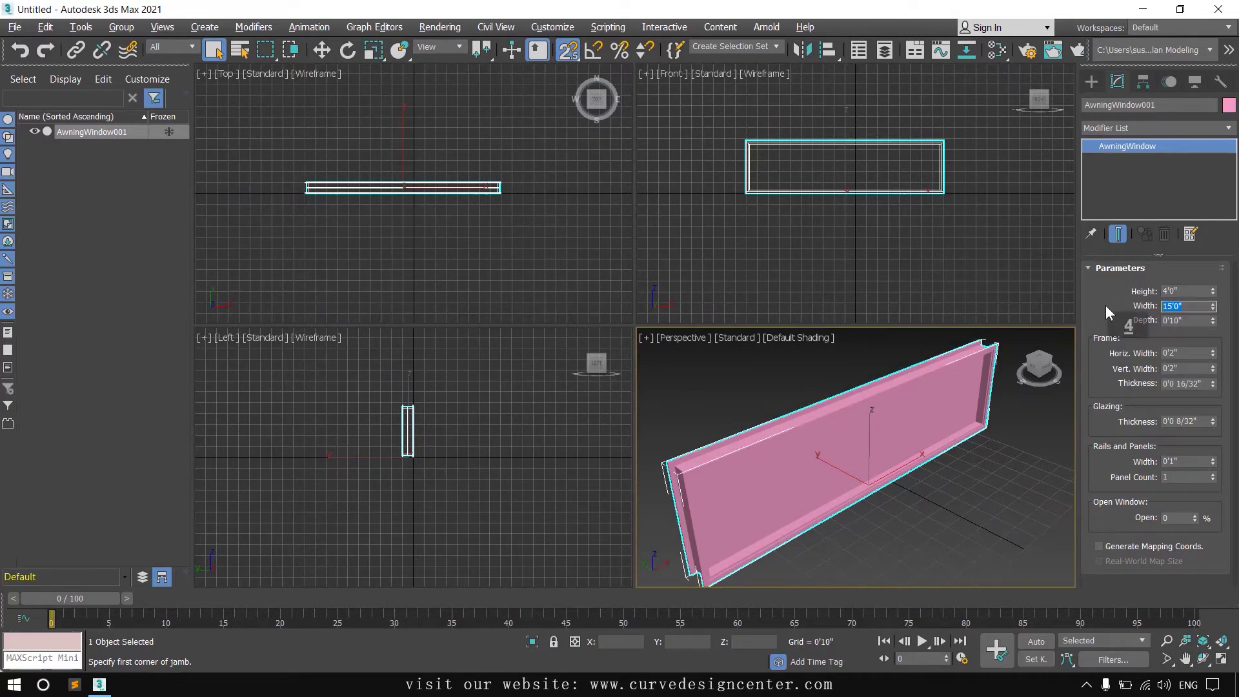
pyautogui.write("4'")
pyautogui.press('Return')
pyautogui.press('Tab')
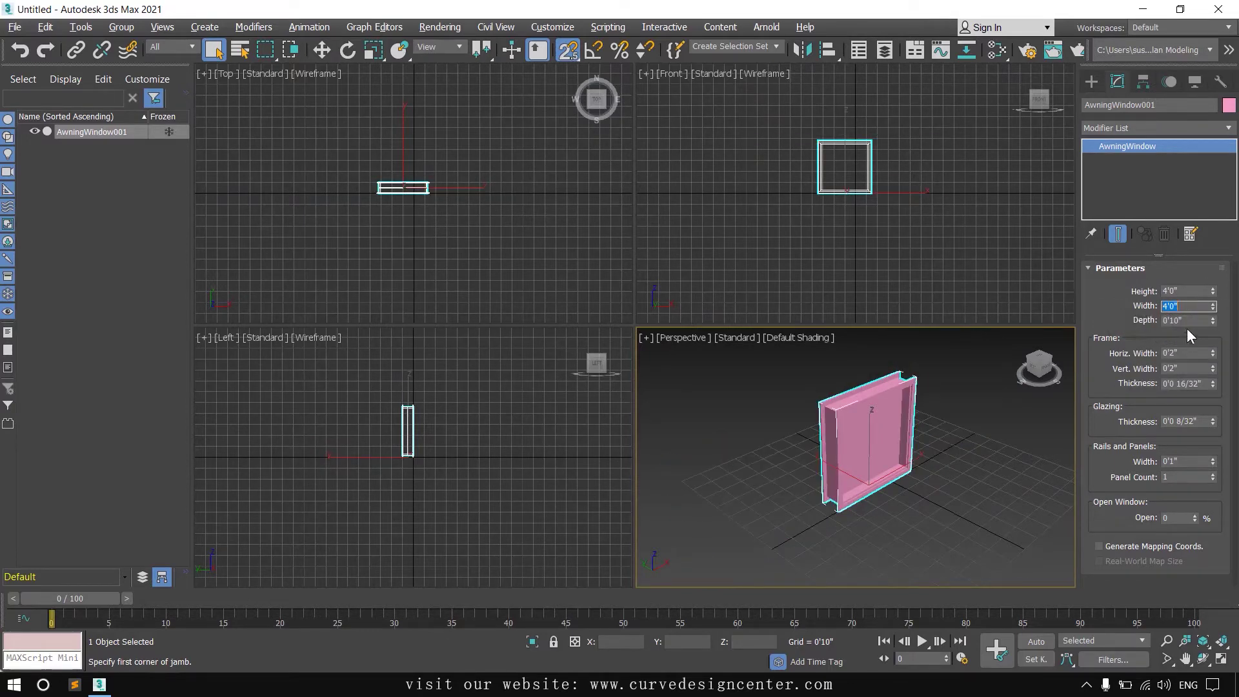
pyautogui.write('5')
pyautogui.press('Return')
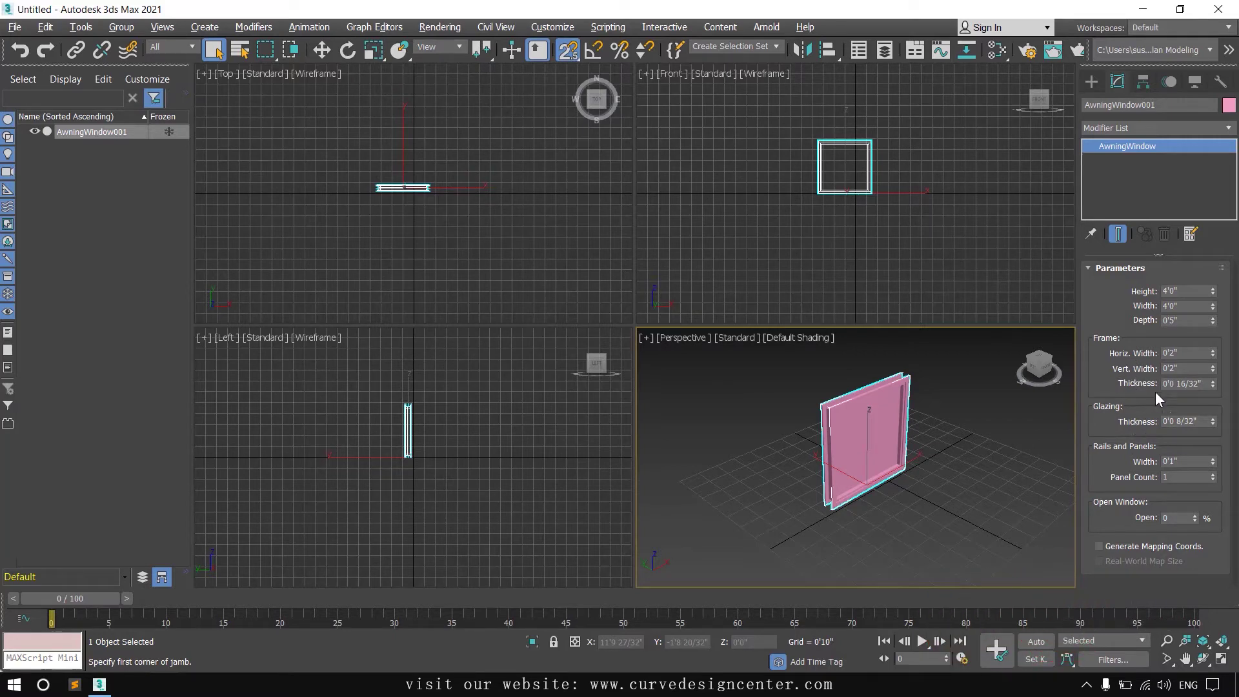
# - Try a different horizontal frame width on the awning window in an enlarged Perspective view, and undo the change
pyautogui.keyDown('alt'); pyautogui.moveTo(926, 413); pyautogui.dragTo(949, 458, button='middle'); pyautogui.keyUp('alt')
pyautogui.hotkey('alt', 'w')
pyautogui.scroll(5, 913, 443)
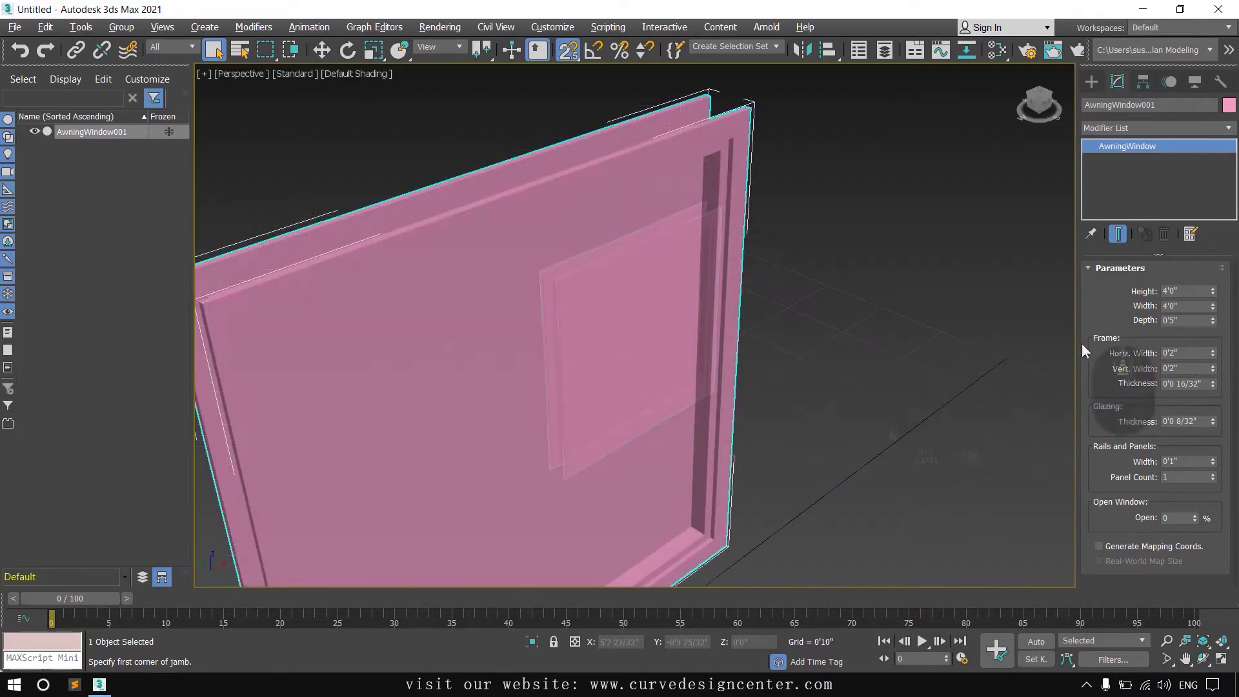
pyautogui.moveTo(1213, 354)
pyautogui.mouseDown()
pyautogui.moveTo(1207, 339)
pyautogui.moveTo(1213, 366)
pyautogui.mouseUp()
pyautogui.press('F3')
pyautogui.hotkey('ctrl', 'z')
pyautogui.hotkey('ctrl', 'z')
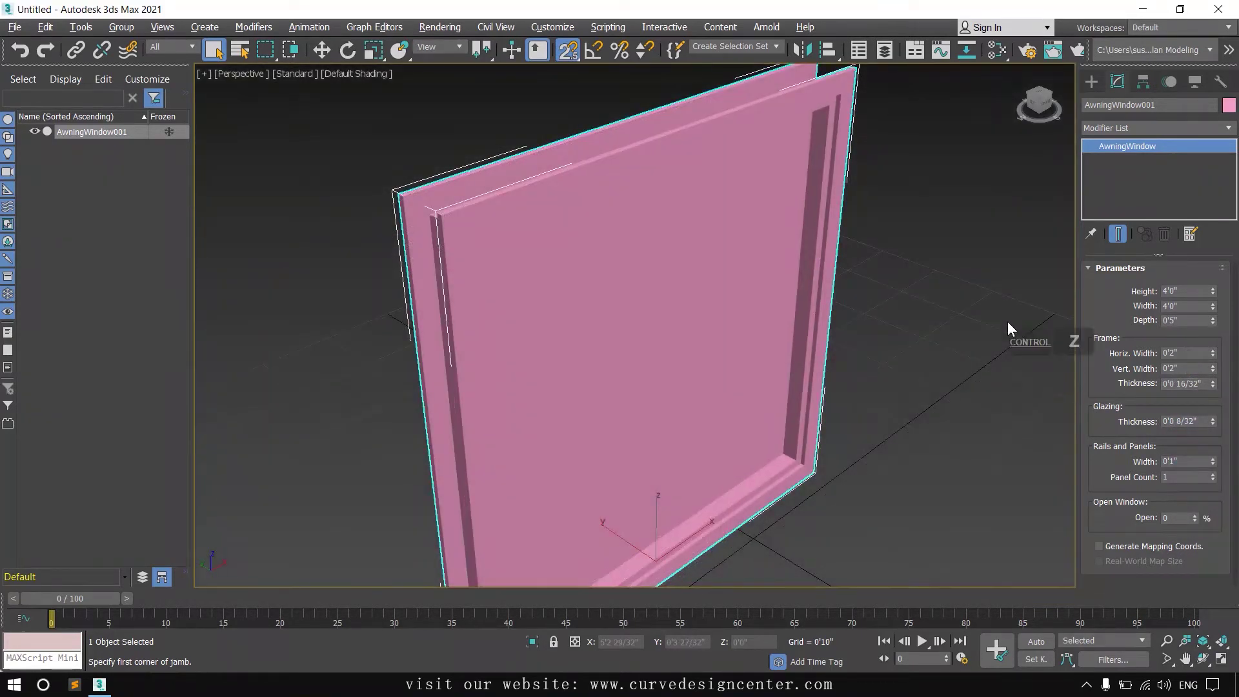
pyautogui.scroll(-3, 948, 348)
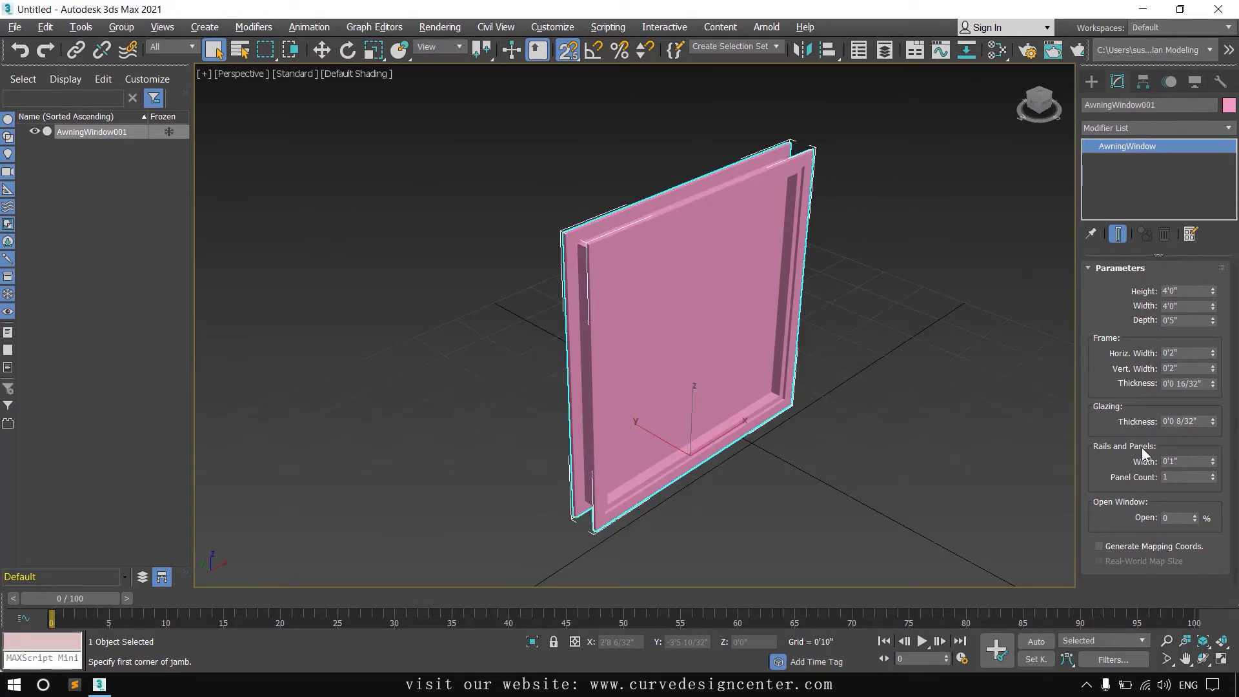
# - Set the awning window's panel count to 5
pyautogui.click(1213, 474)
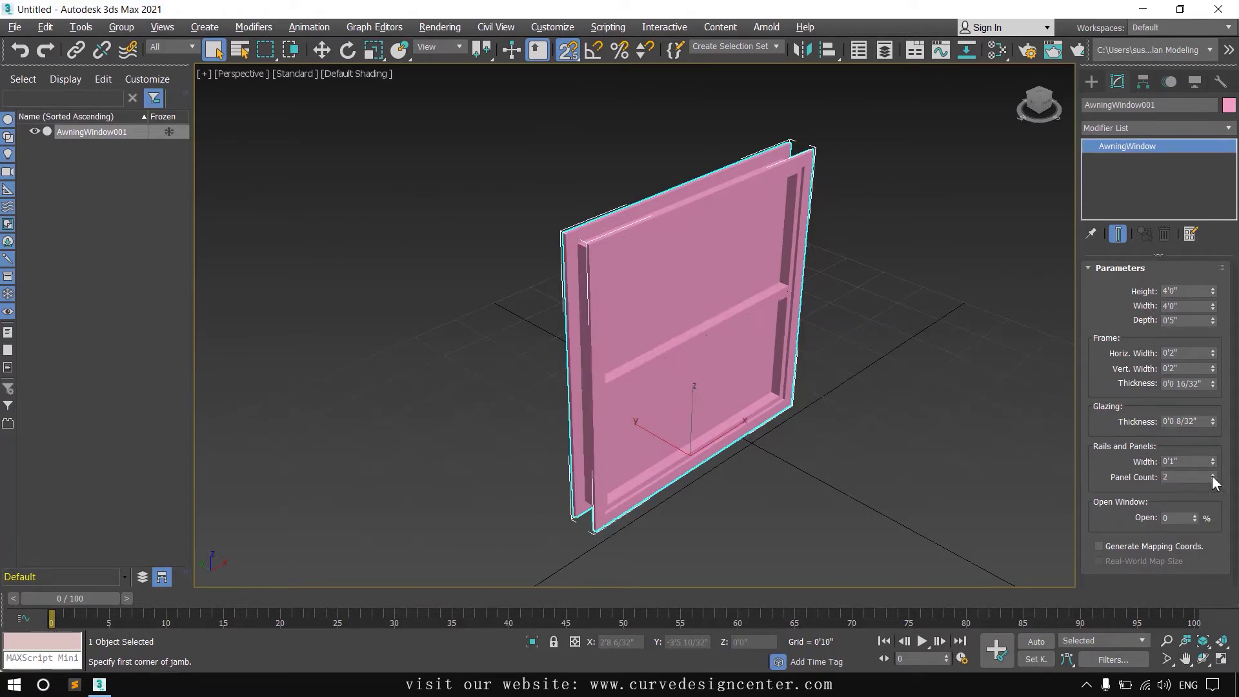
pyautogui.click(1212, 475)
pyautogui.click(1212, 474)
pyautogui.click(1213, 474)
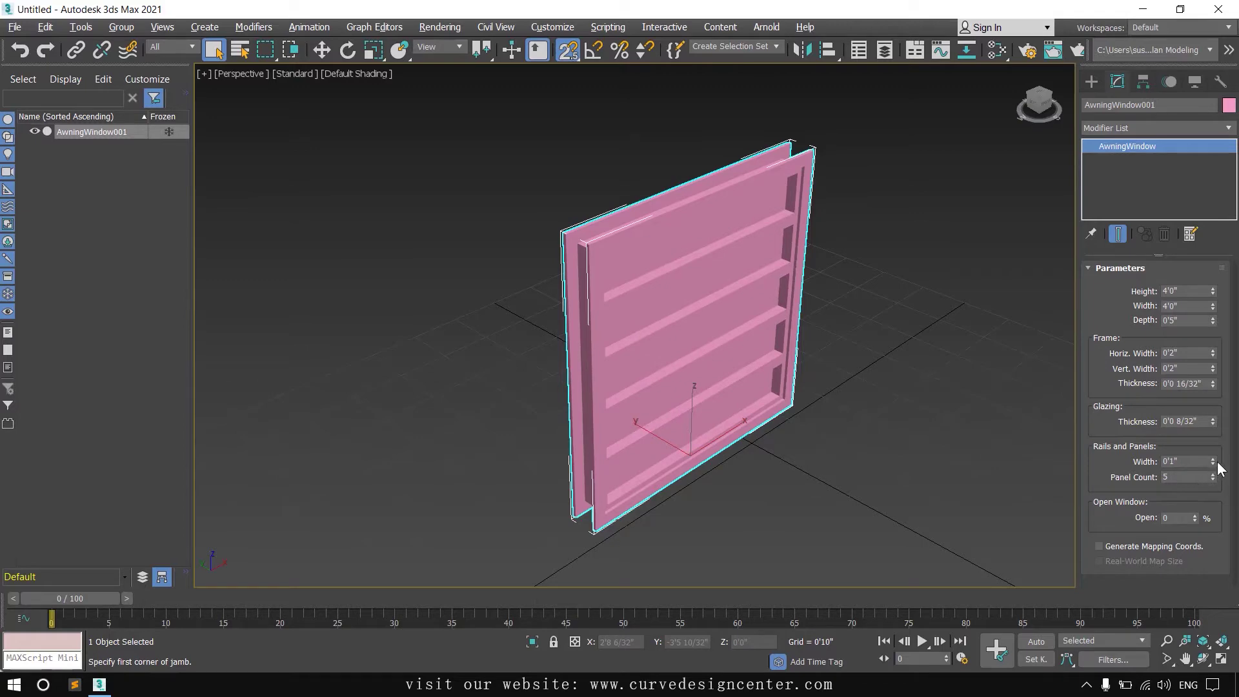
# - Show edged faces in the Perspective view and set the awning window's rail width to 0'0 29/32"
pyautogui.moveTo(1214, 462); pyautogui.dragTo(1191, 416)
pyautogui.scroll(5, 678, 361)
pyautogui.press('F4')
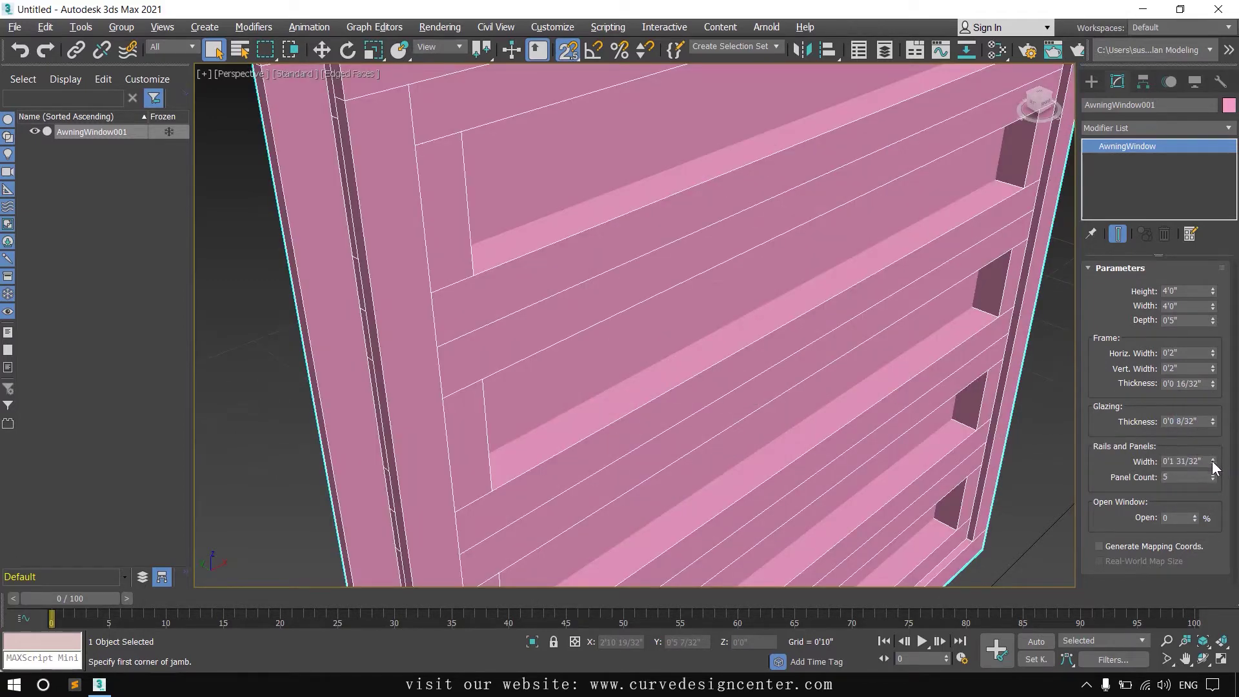
pyautogui.moveTo(1213, 462); pyautogui.dragTo(1222, 501)
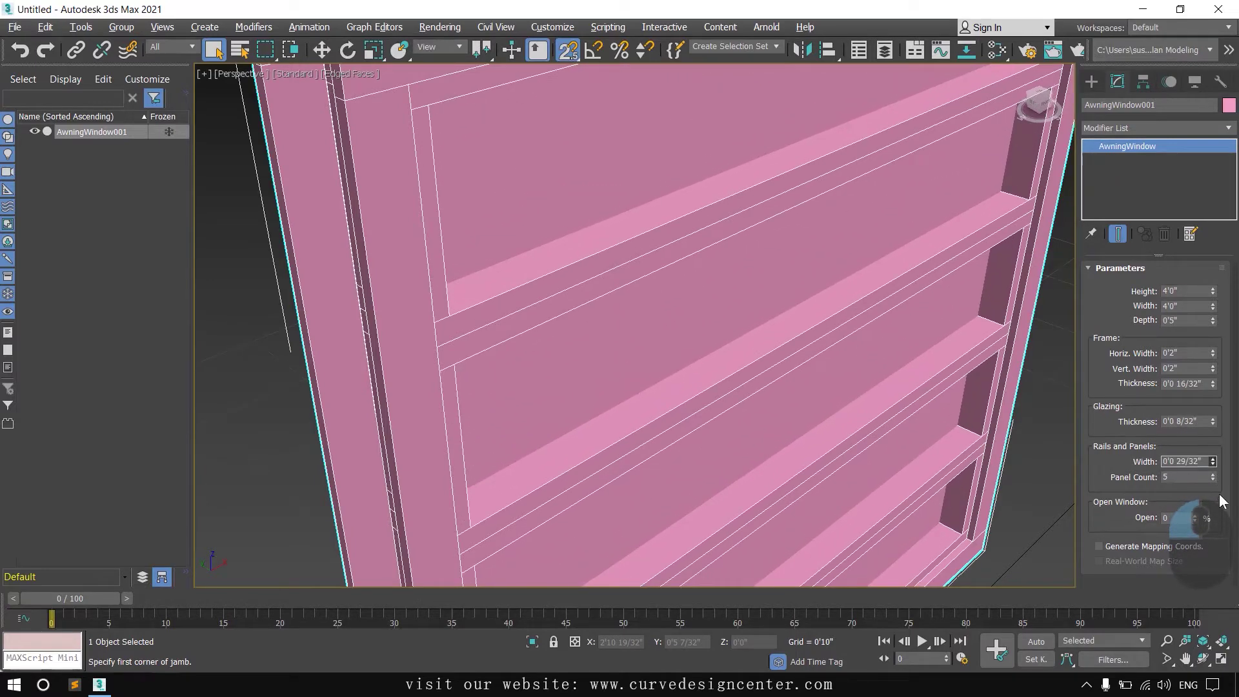
pyautogui.scroll(-5, 678, 379)
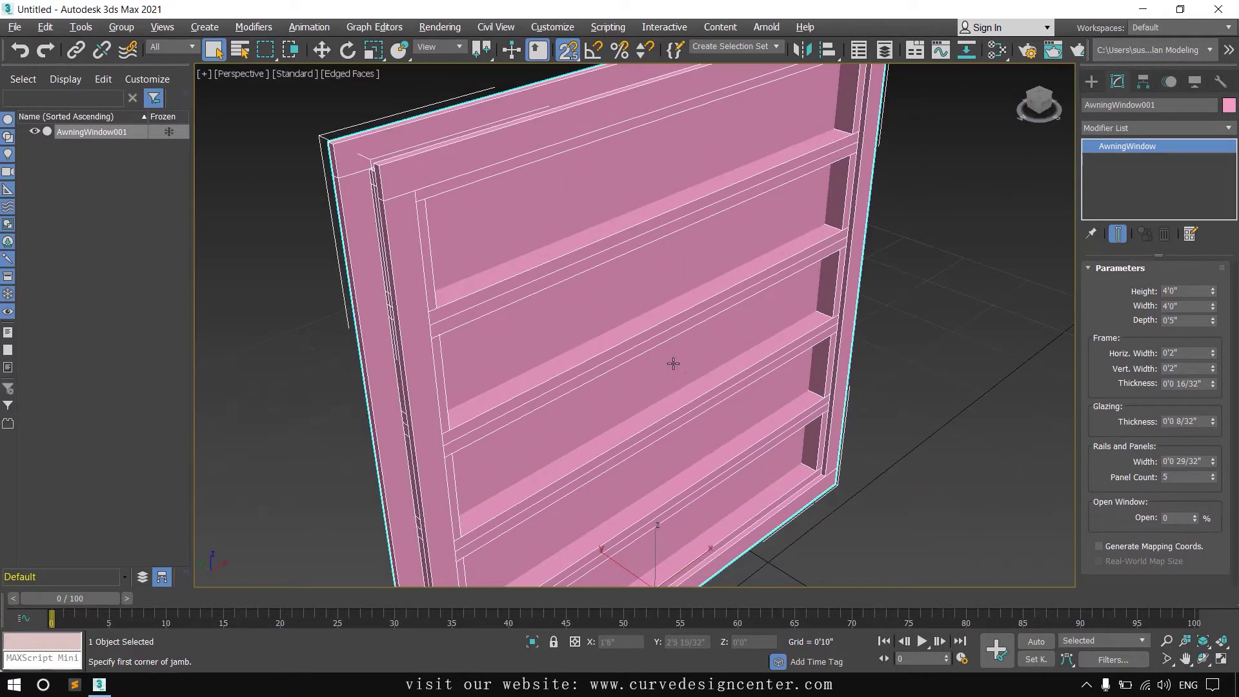
# - Open the awning window to 61% and raise its panel count to 8
pyautogui.scroll(-3, 673, 364)
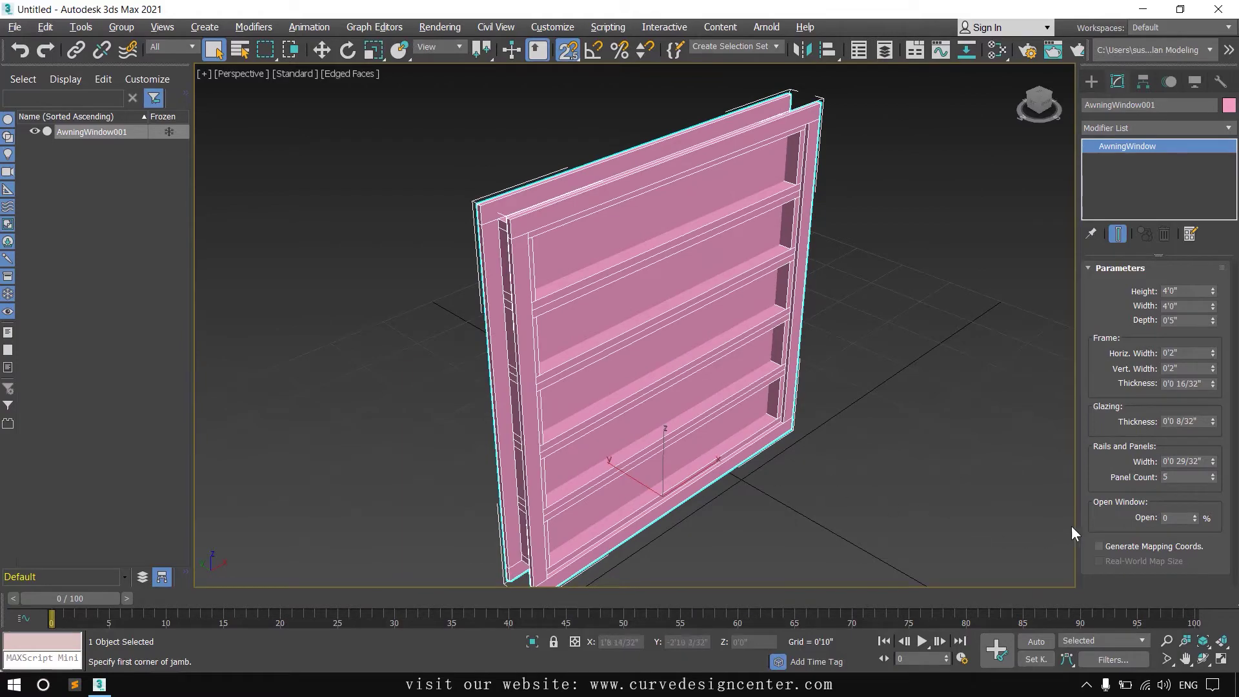
pyautogui.moveTo(1192, 514)
pyautogui.mouseDown()
pyautogui.moveTo(1193, 464)
pyautogui.moveTo(1196, 491)
pyautogui.mouseUp()
pyautogui.click(1213, 473)
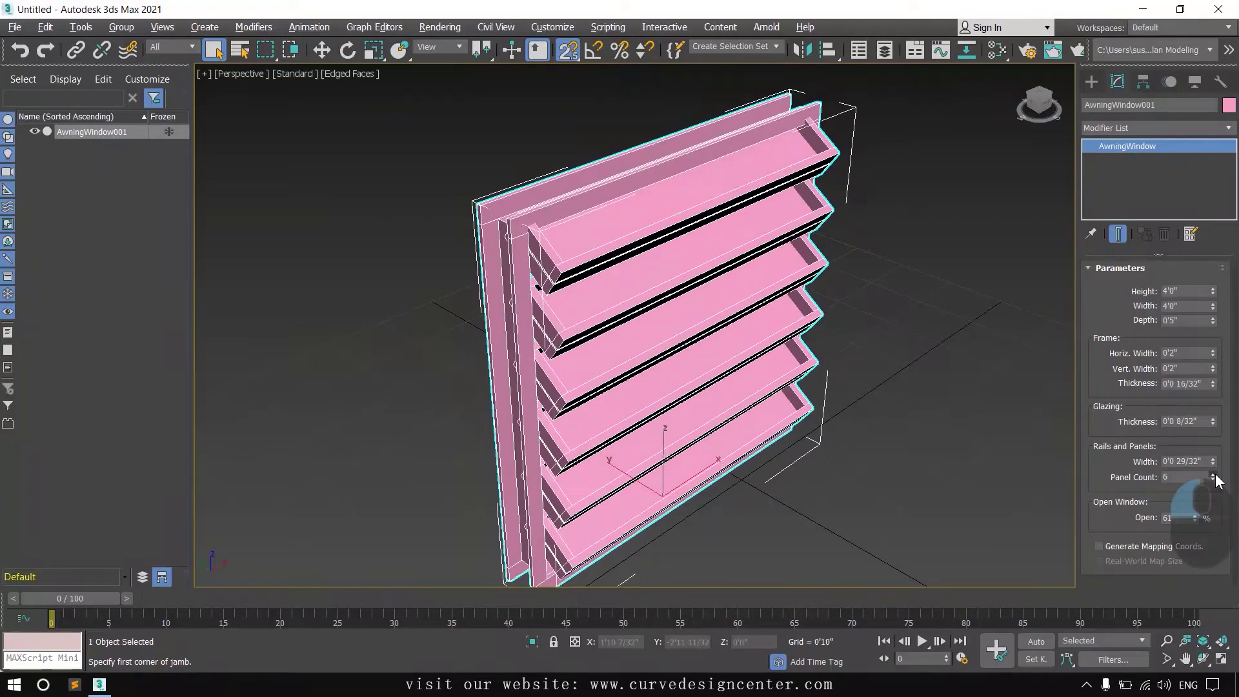
pyautogui.click(1213, 473)
pyautogui.click(1213, 473)
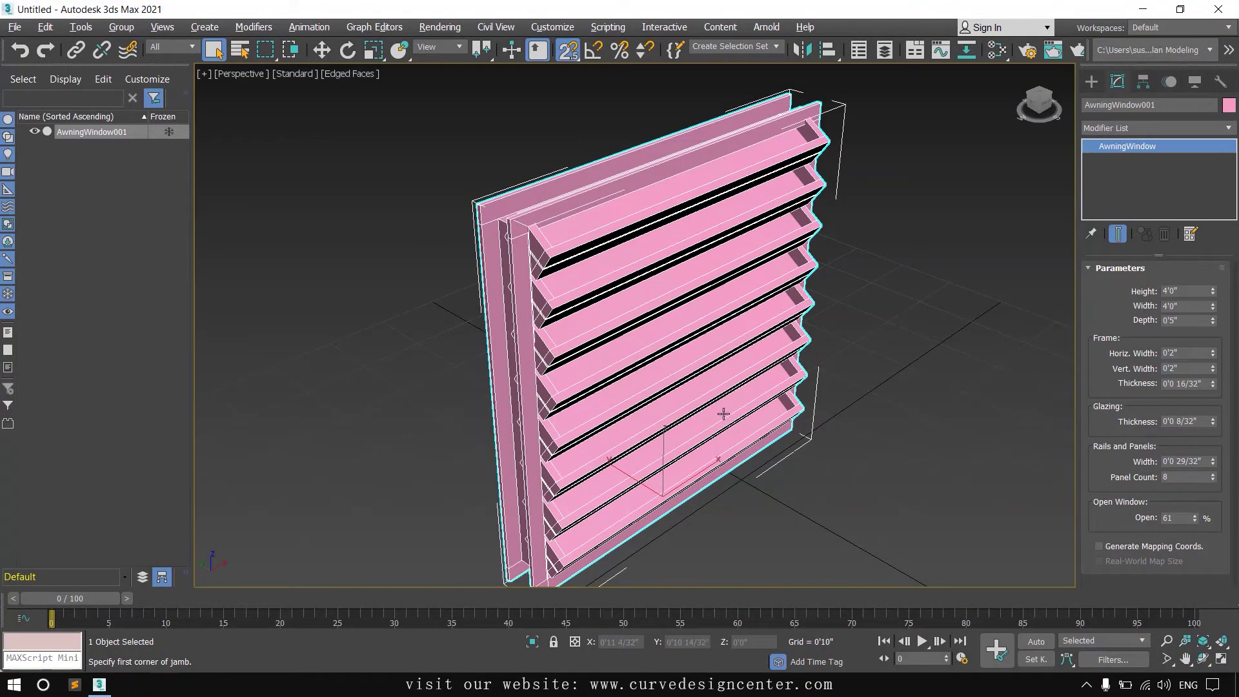
# - Set the awning window's panel count to 1 and its opening to 35%
pyautogui.keyDown('alt'); pyautogui.moveTo(723, 413); pyautogui.dragTo(761, 417, button='middle'); pyautogui.keyUp('alt')
pyautogui.click(1105, 476)
pyautogui.write('1')
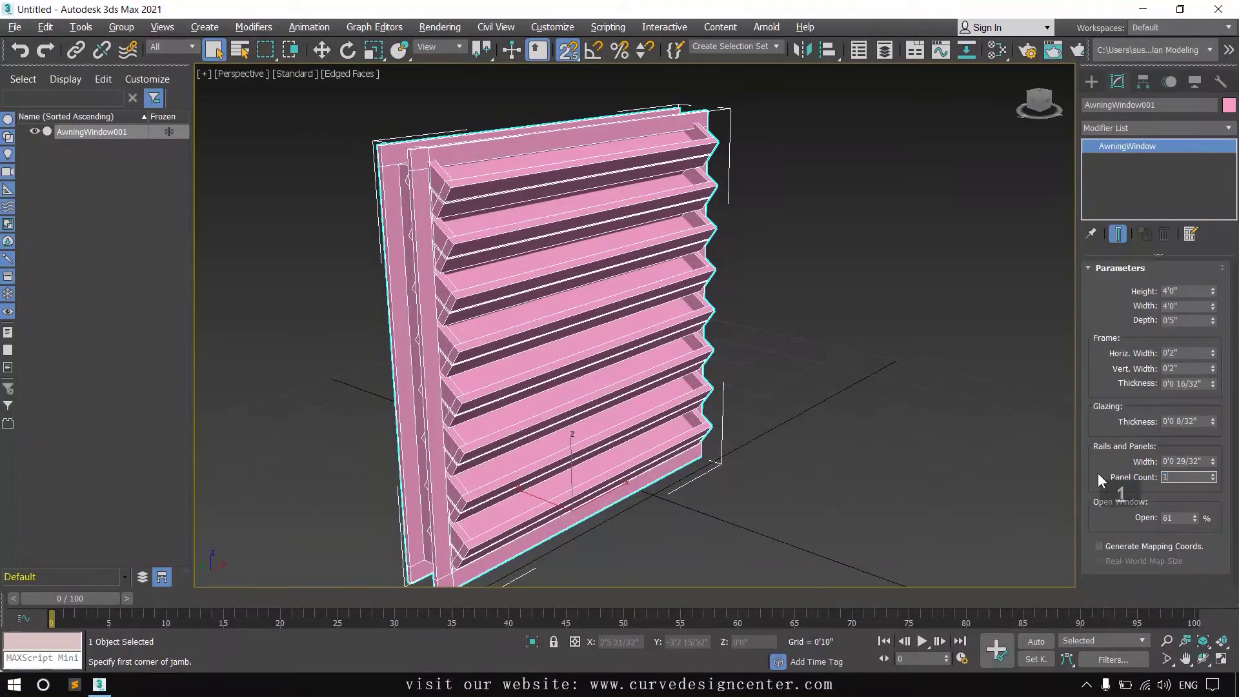
pyautogui.press('Return')
pyautogui.moveTo(1194, 518)
pyautogui.mouseDown()
pyautogui.moveTo(1194, 477)
pyautogui.moveTo(1195, 539)
pyautogui.moveTo(1214, 517)
pyautogui.moveTo(1214, 491)
pyautogui.moveTo(1214, 542)
pyautogui.moveTo(1214, 526)
pyautogui.mouseUp()
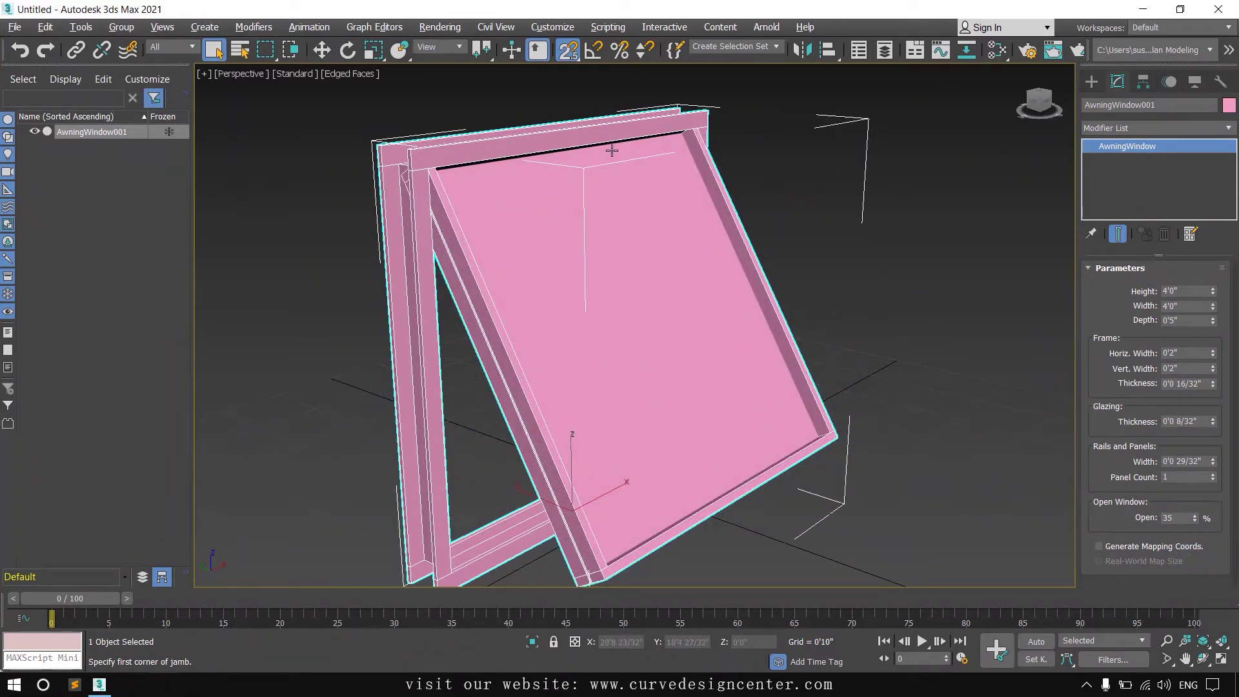
# - Draw a casement window beside the awning window in the Top view, about 5'10" wide, 0'10" deep and 3'4" high
pyautogui.hotkey('alt', 'w')
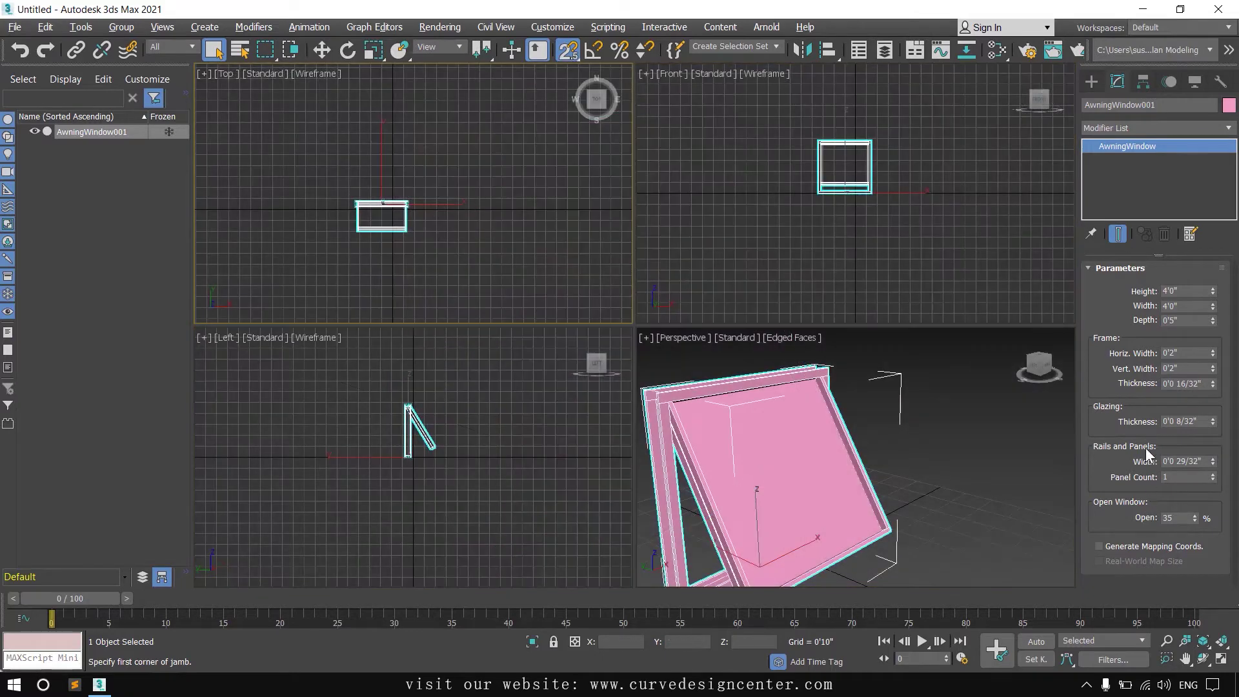
pyautogui.click(1090, 81)
pyautogui.click(1188, 175)
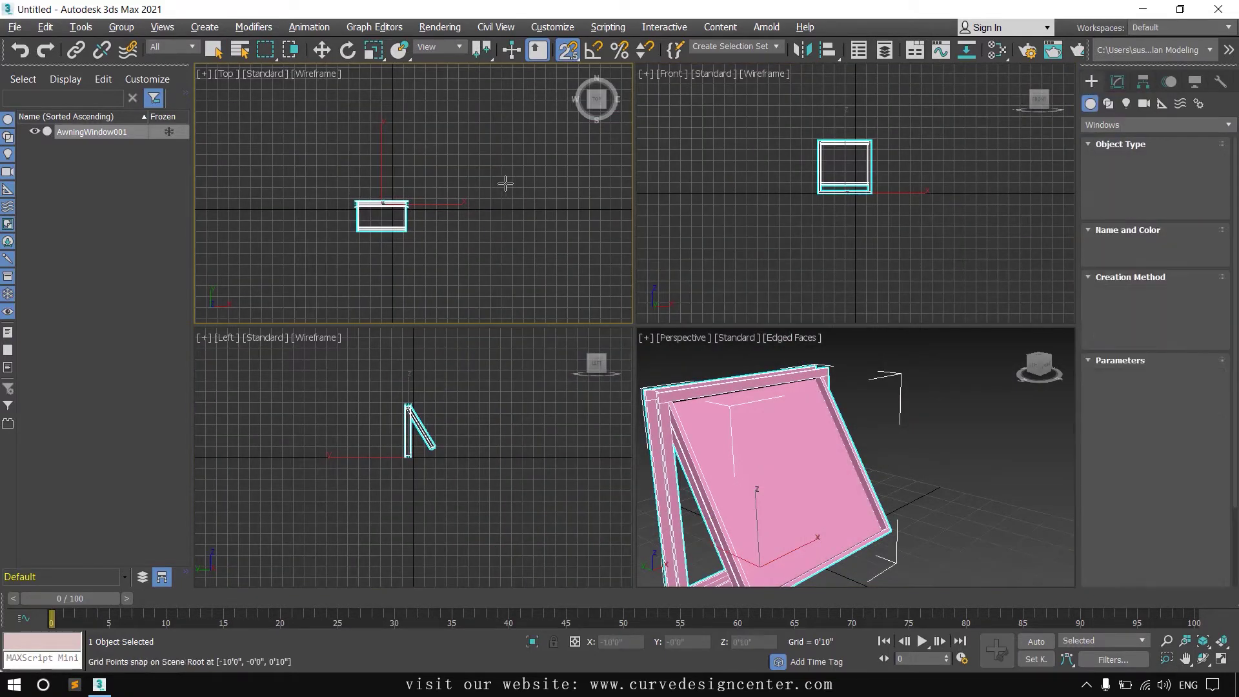
pyautogui.scroll(4, 425, 265)
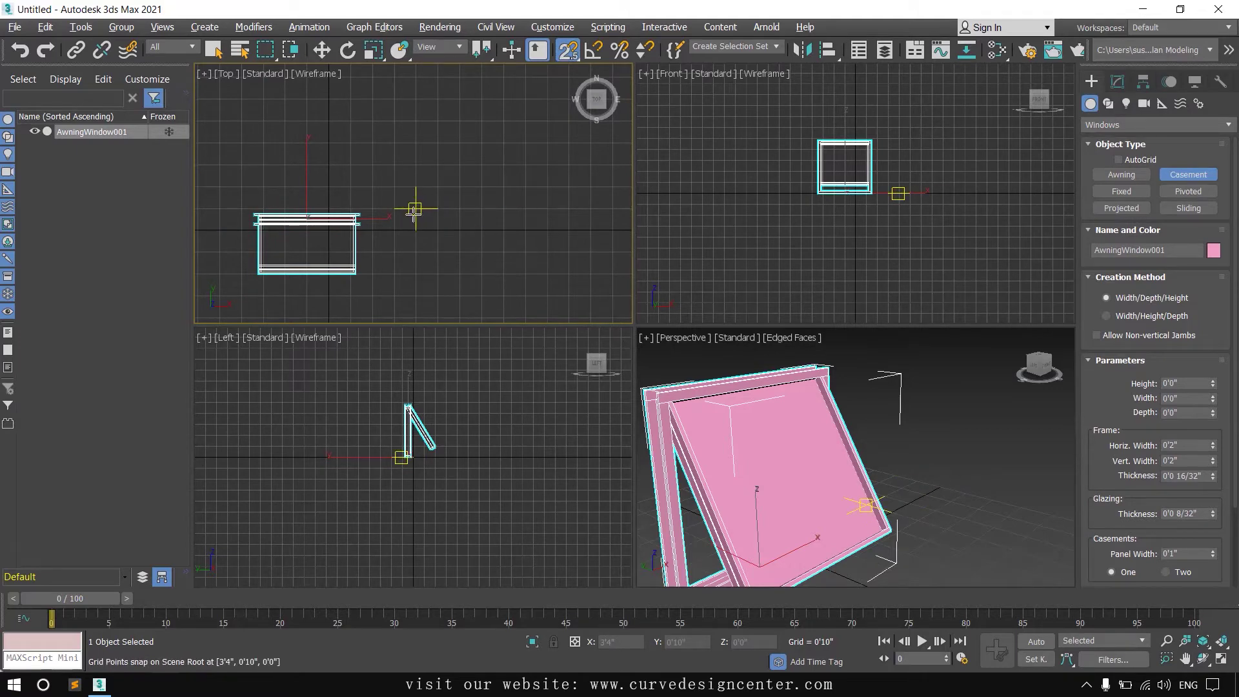
pyautogui.moveTo(415, 210); pyautogui.dragTo(573, 211)
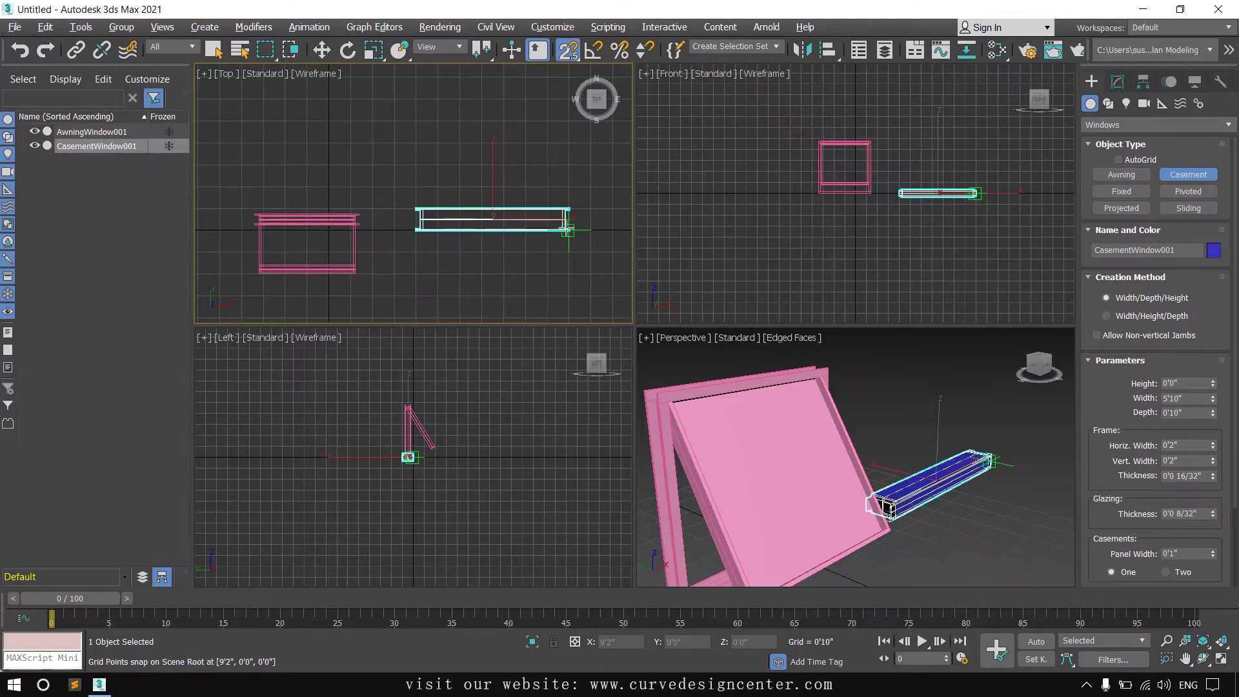
pyautogui.click(568, 230)
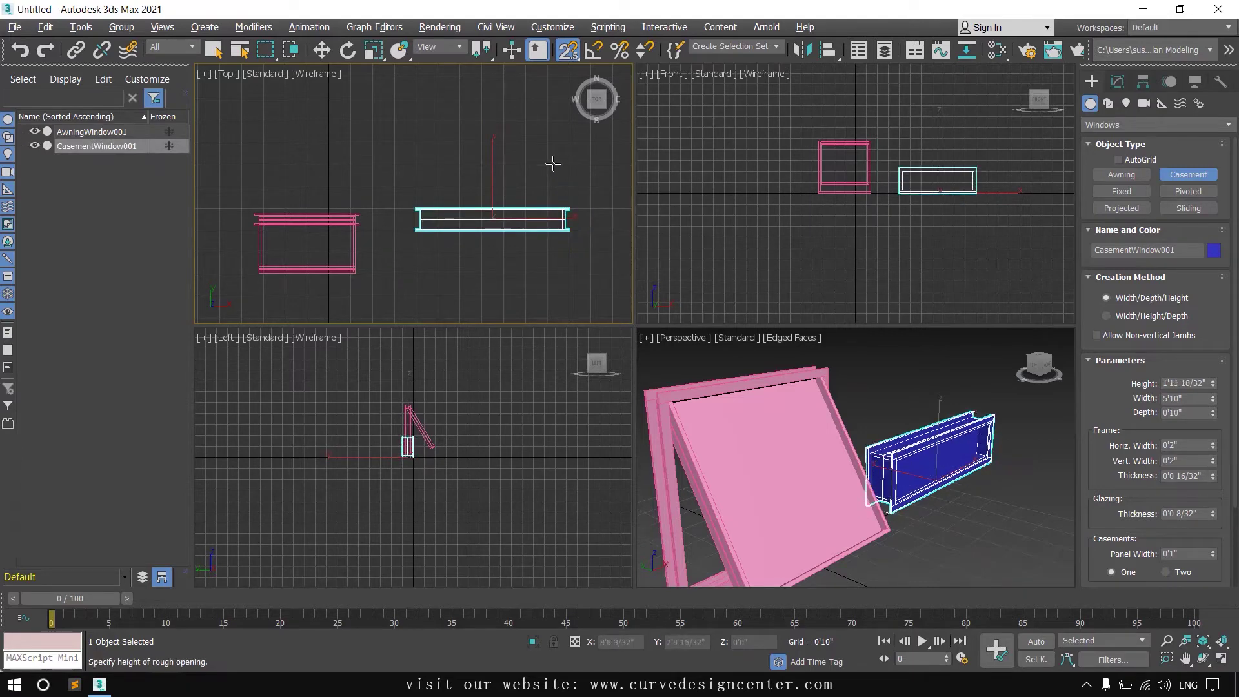
pyautogui.click(547, 142)
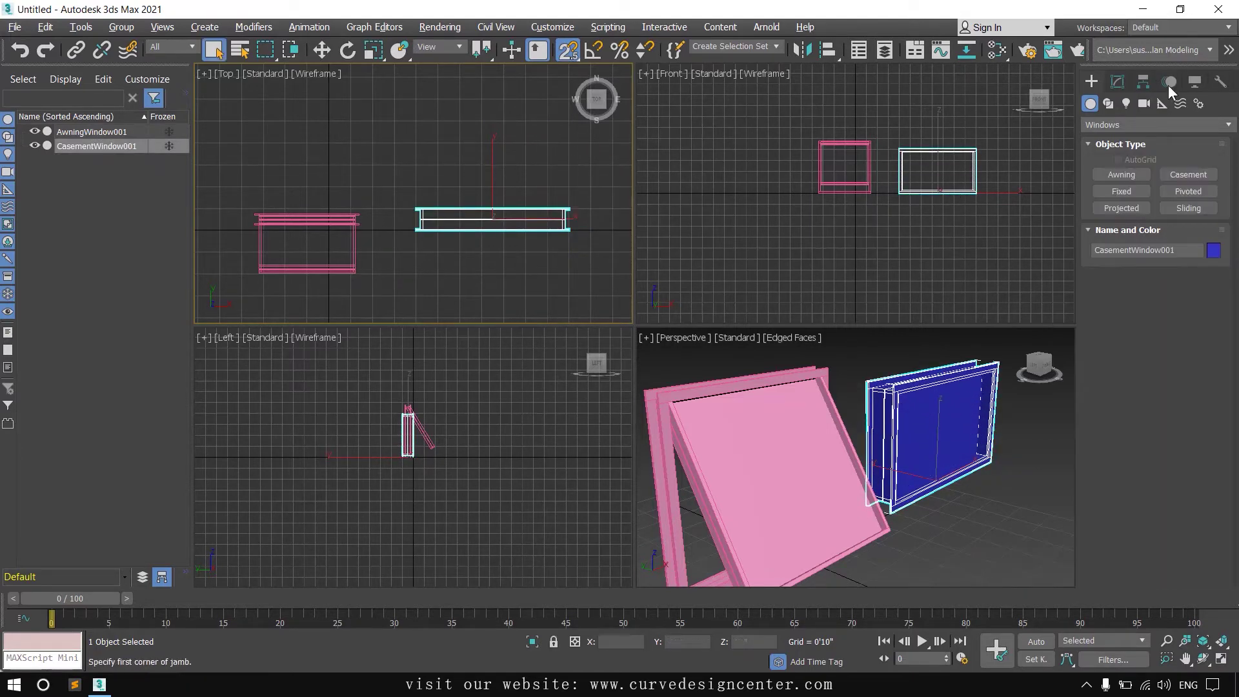
# - Set the casement window's height and width to 4'0" and its depth to 0'5"
pyautogui.click(1117, 80)
pyautogui.click(1205, 291)
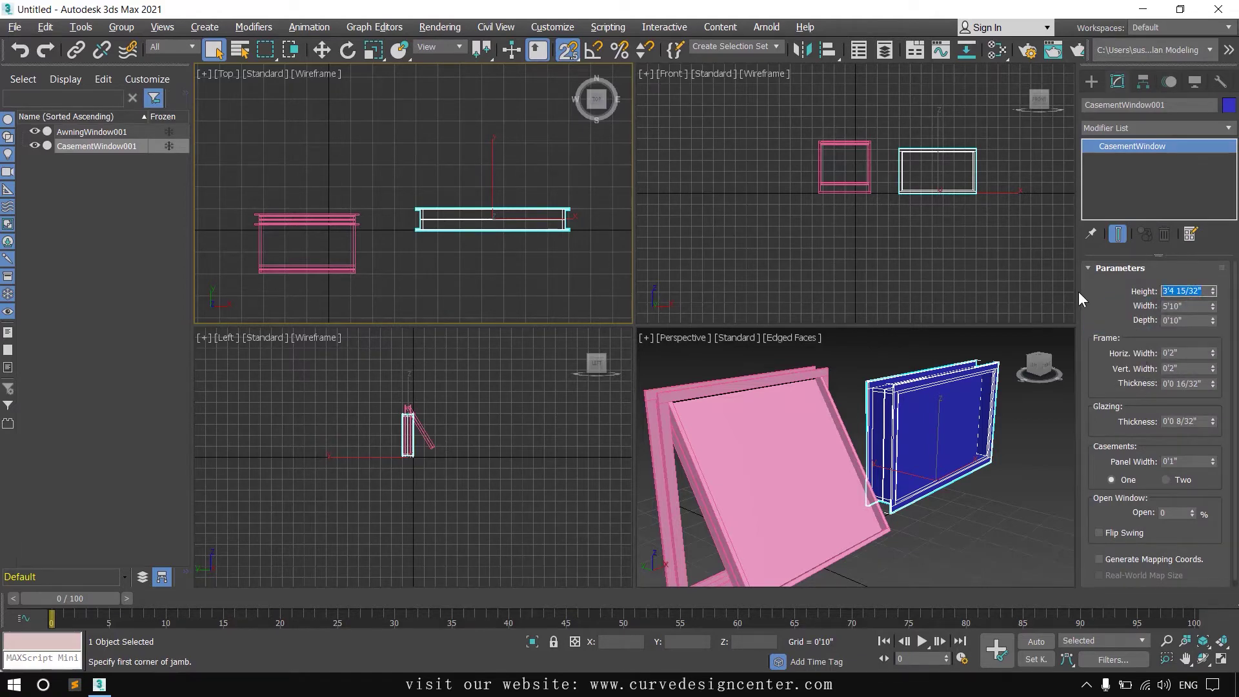
pyautogui.write('4')
pyautogui.click(1201, 307)
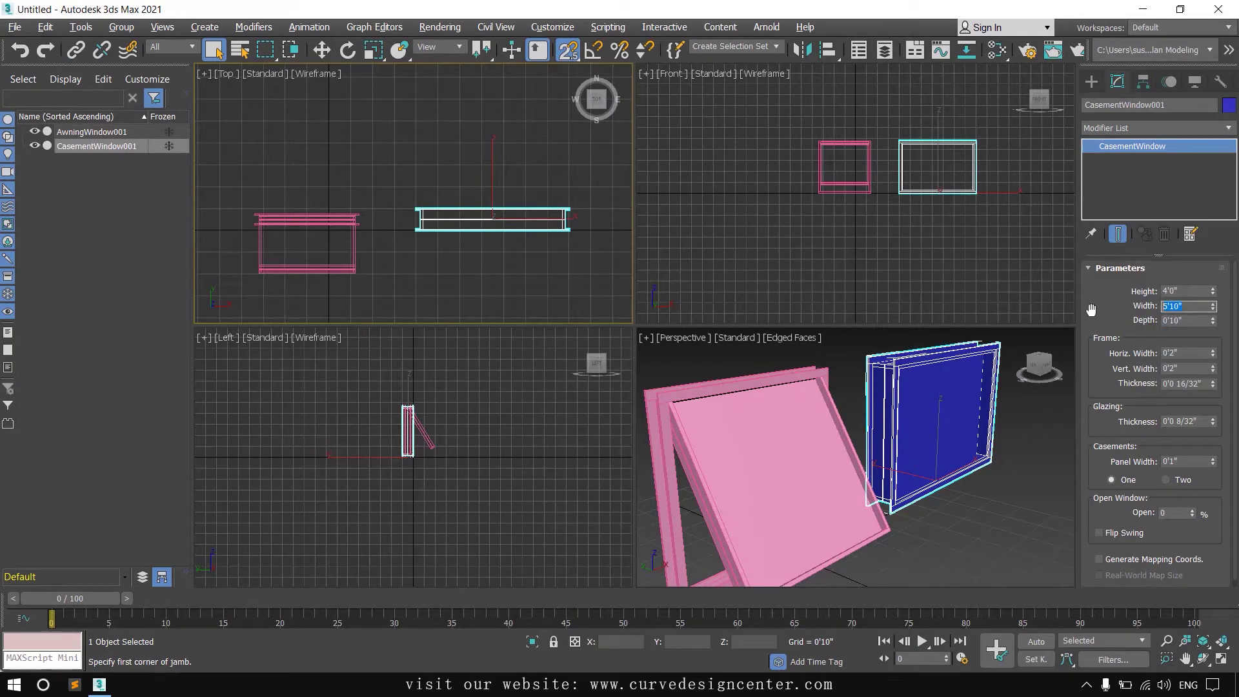
pyautogui.write('4')
pyautogui.press('Tab')
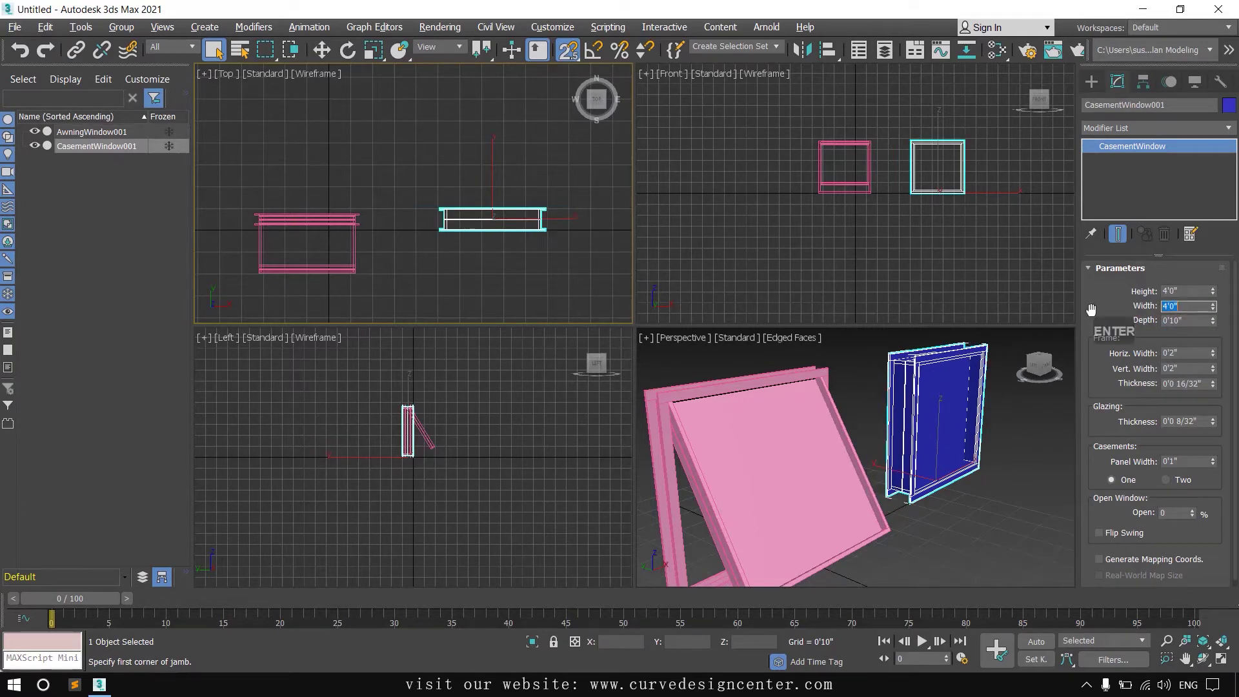
pyautogui.write('5')
pyautogui.press('Return')
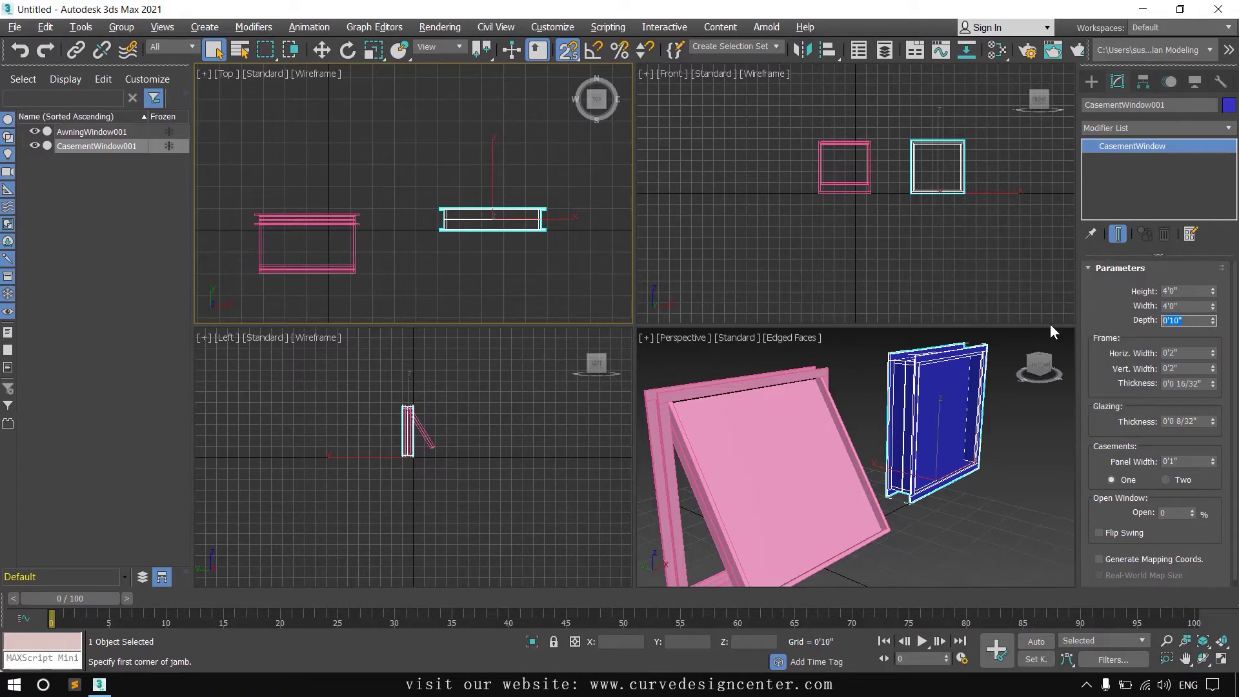
# - Give the casement window two casements with a panel width of 0'1 23/32" and open it to 69%
pyautogui.hotkey('alt', 'w')
pyautogui.press('z')
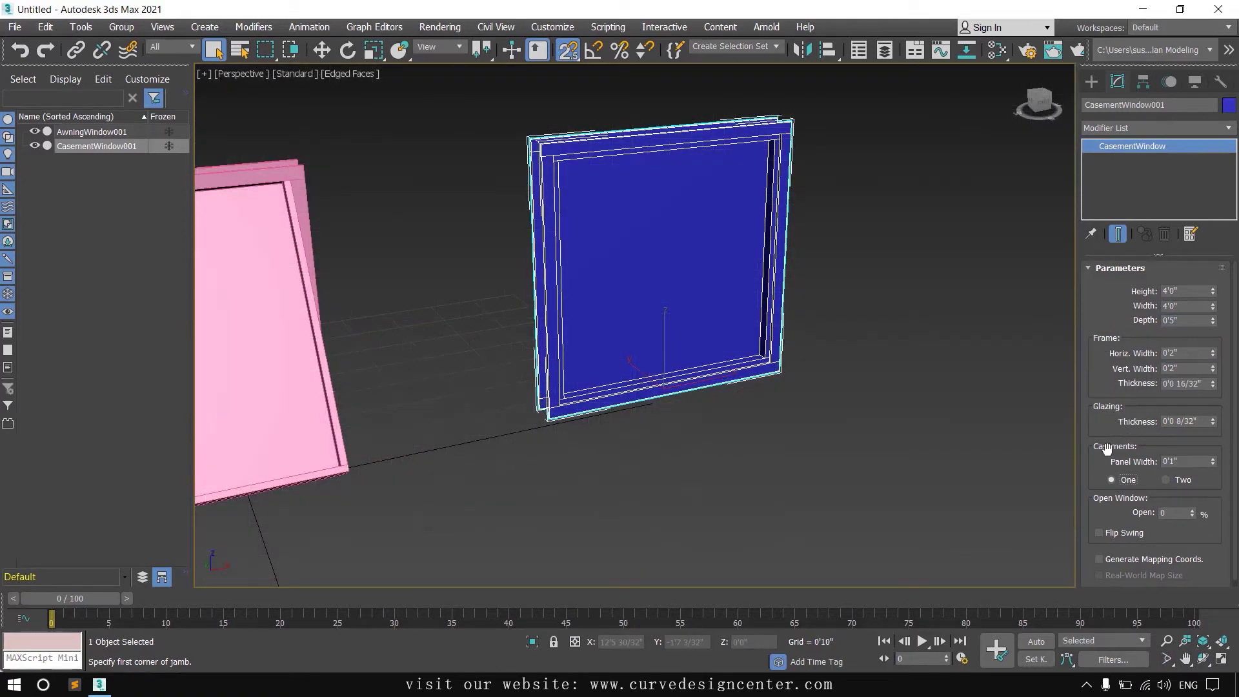
pyautogui.click(1168, 482)
pyautogui.moveTo(1215, 460)
pyautogui.mouseDown()
pyautogui.moveTo(1215, 368)
pyautogui.moveTo(1214, 418)
pyautogui.moveTo(1198, 356)
pyautogui.moveTo(1197, 465)
pyautogui.mouseUp()
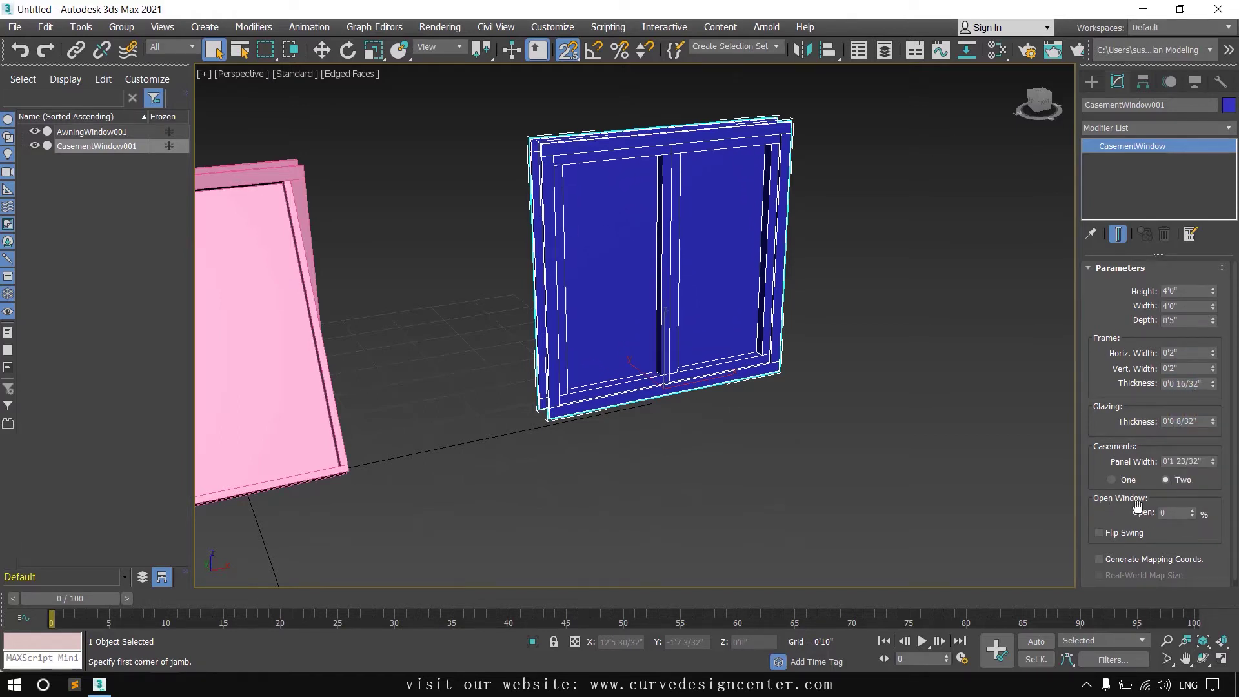
pyautogui.moveTo(1194, 516)
pyautogui.mouseDown()
pyautogui.moveTo(1183, 472)
pyautogui.moveTo(1204, 603)
pyautogui.moveTo(1212, 518)
pyautogui.mouseUp()
# - Switch the casement window to one casement, try the flipped swing, and set its opening to 47% with the swing unflipped
pyautogui.click(1117, 480)
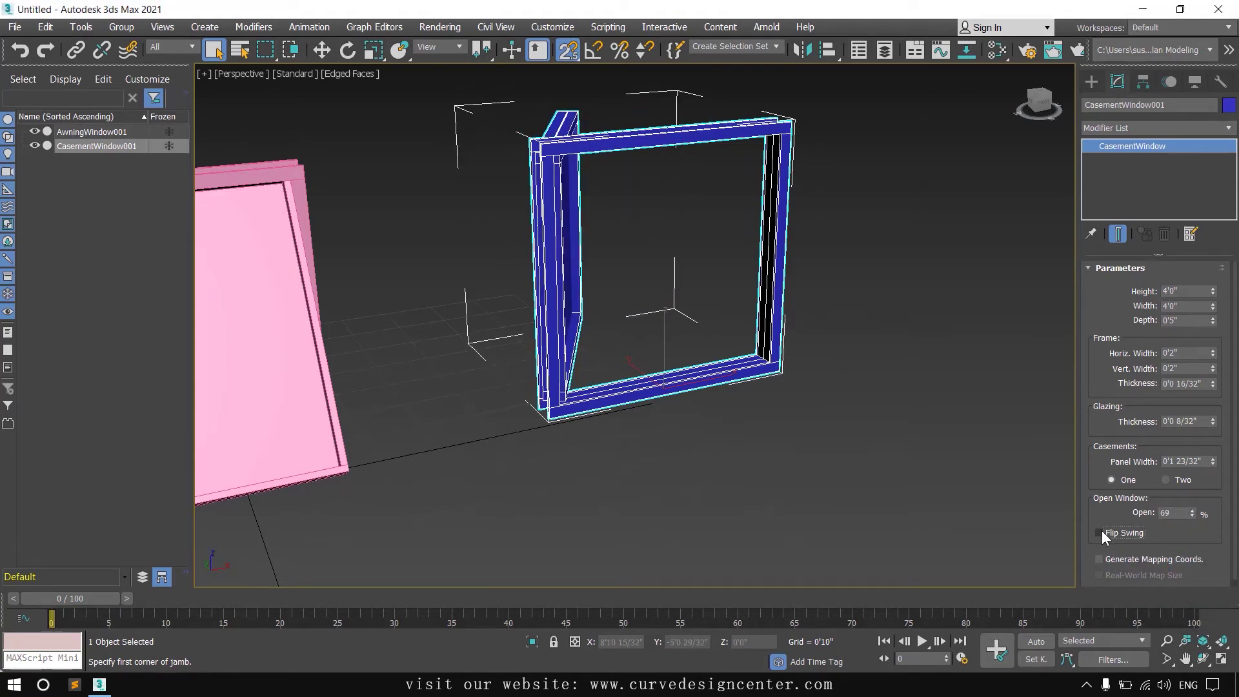
pyautogui.click(1103, 533)
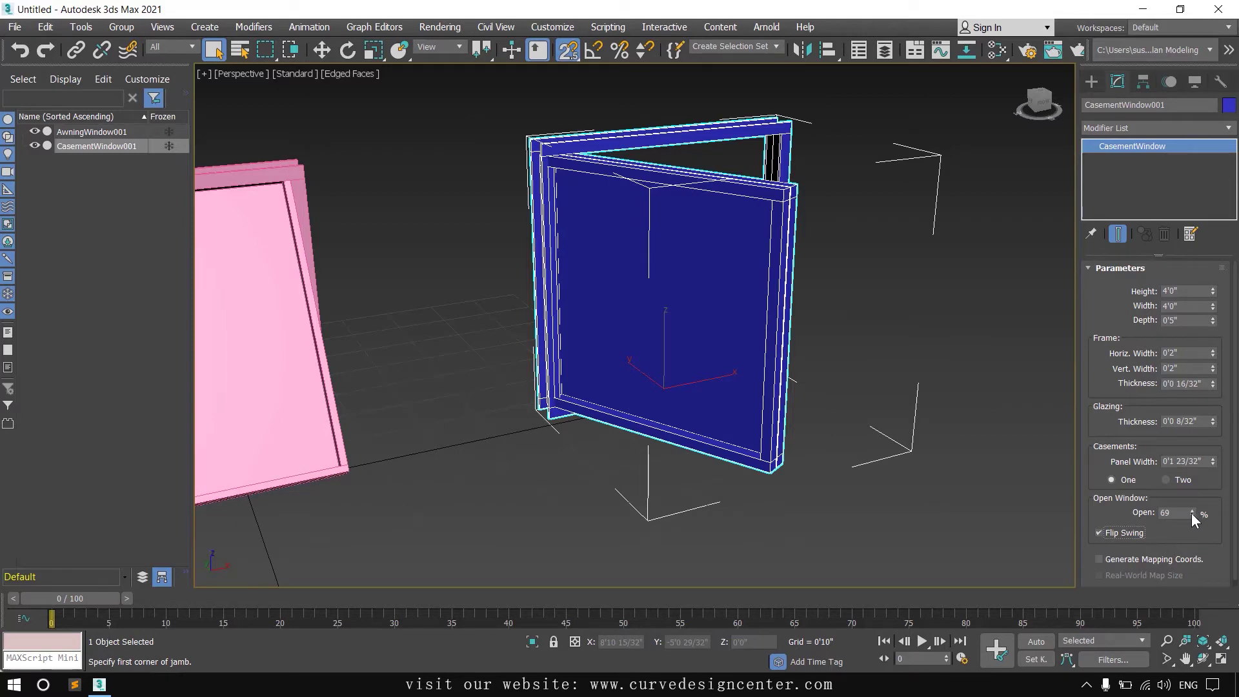
pyautogui.moveTo(1191, 513)
pyautogui.mouseDown()
pyautogui.moveTo(1195, 485)
pyautogui.moveTo(1196, 528)
pyautogui.moveTo(1183, 531)
pyautogui.mouseUp()
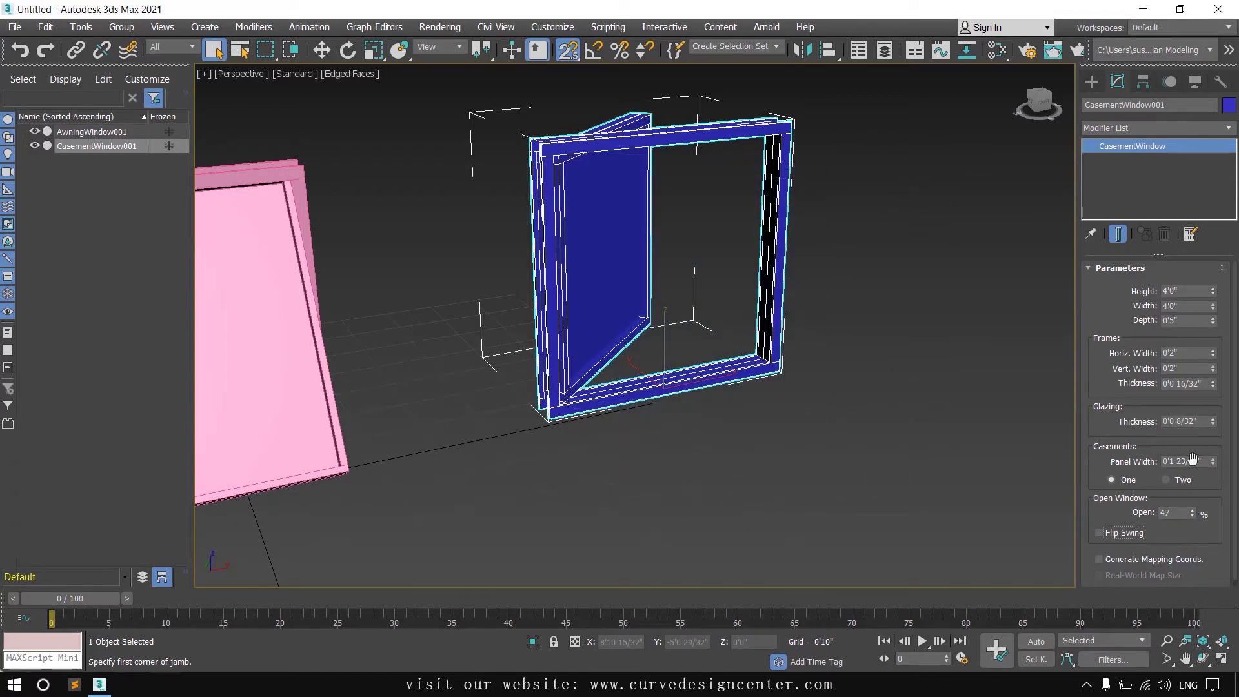
# - Draw a fixed window beside the casement window in the Top view, about 5'0" wide, 0'10" deep and 3'11" high
pyautogui.click(1091, 82)
pyautogui.click(1121, 194)
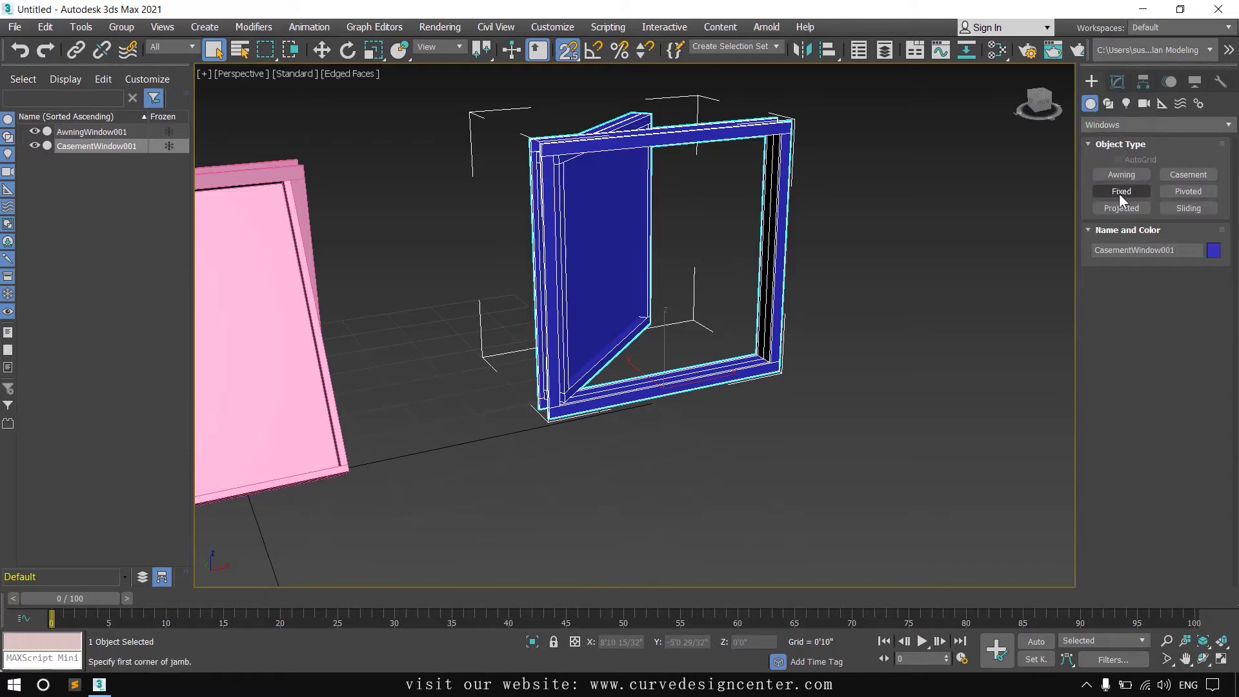
pyautogui.hotkey('alt', 'w')
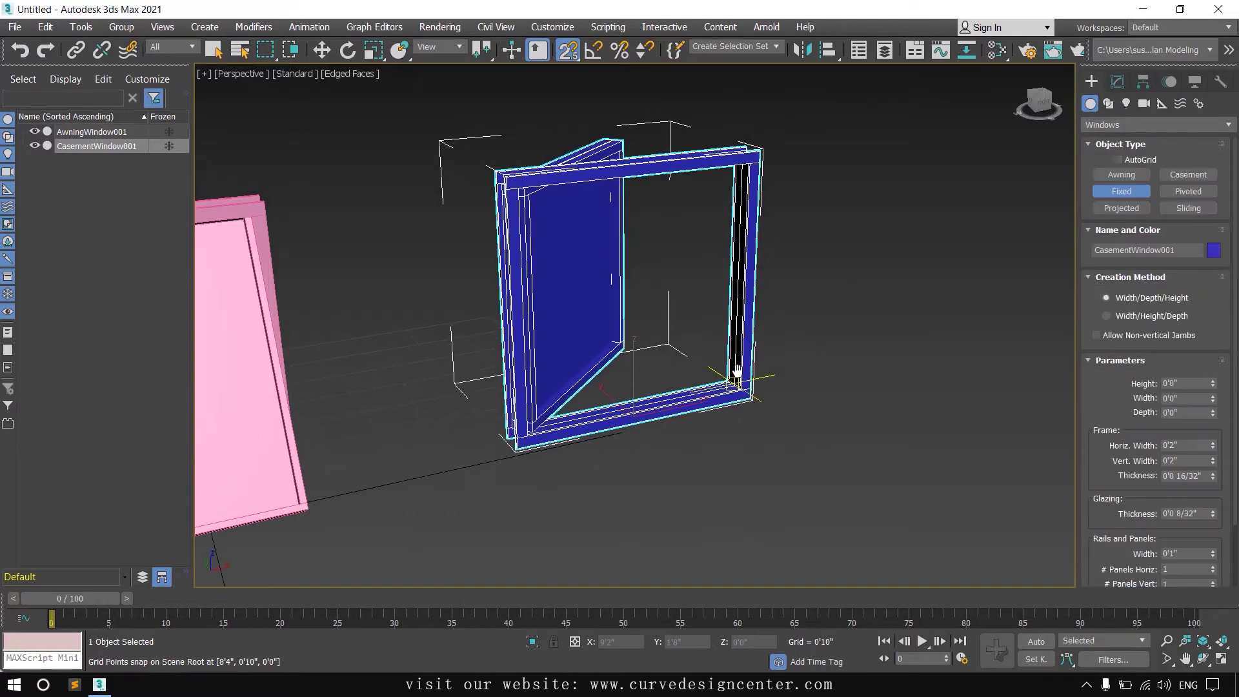
pyautogui.rightClick(488, 223)
pyautogui.moveTo(488, 223); pyautogui.dragTo(415, 235, button='middle')
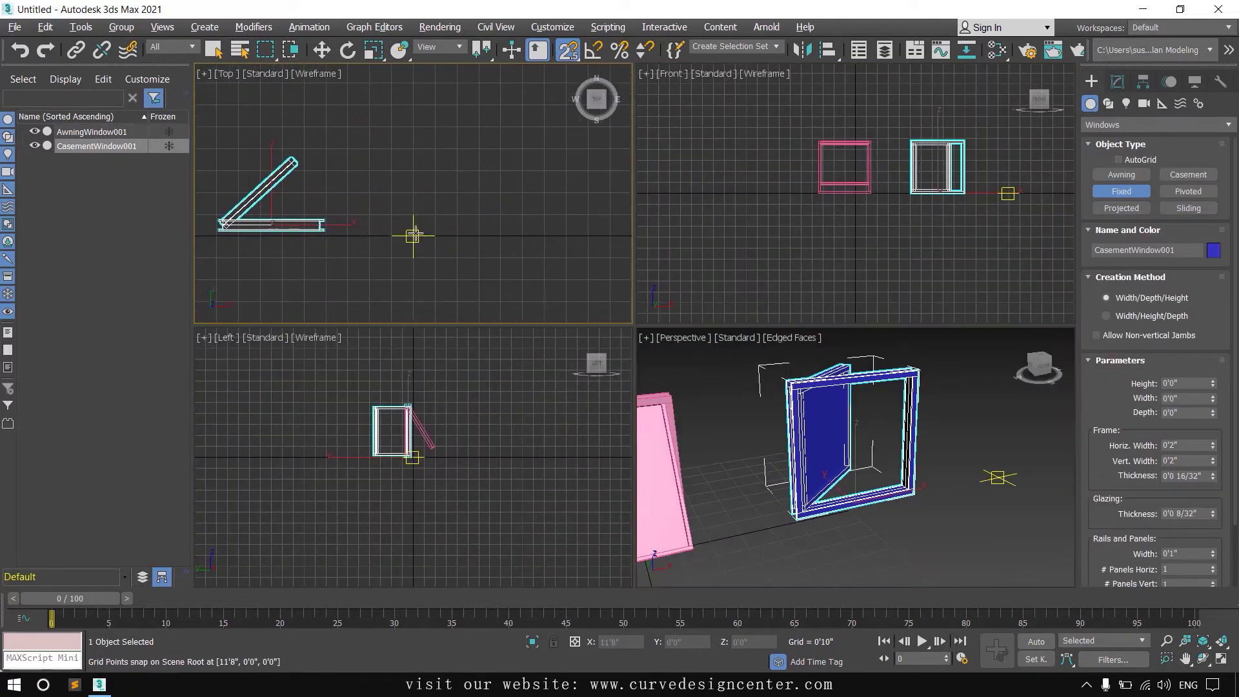
pyautogui.moveTo(391, 214); pyautogui.dragTo(522, 219)
pyautogui.click(533, 235)
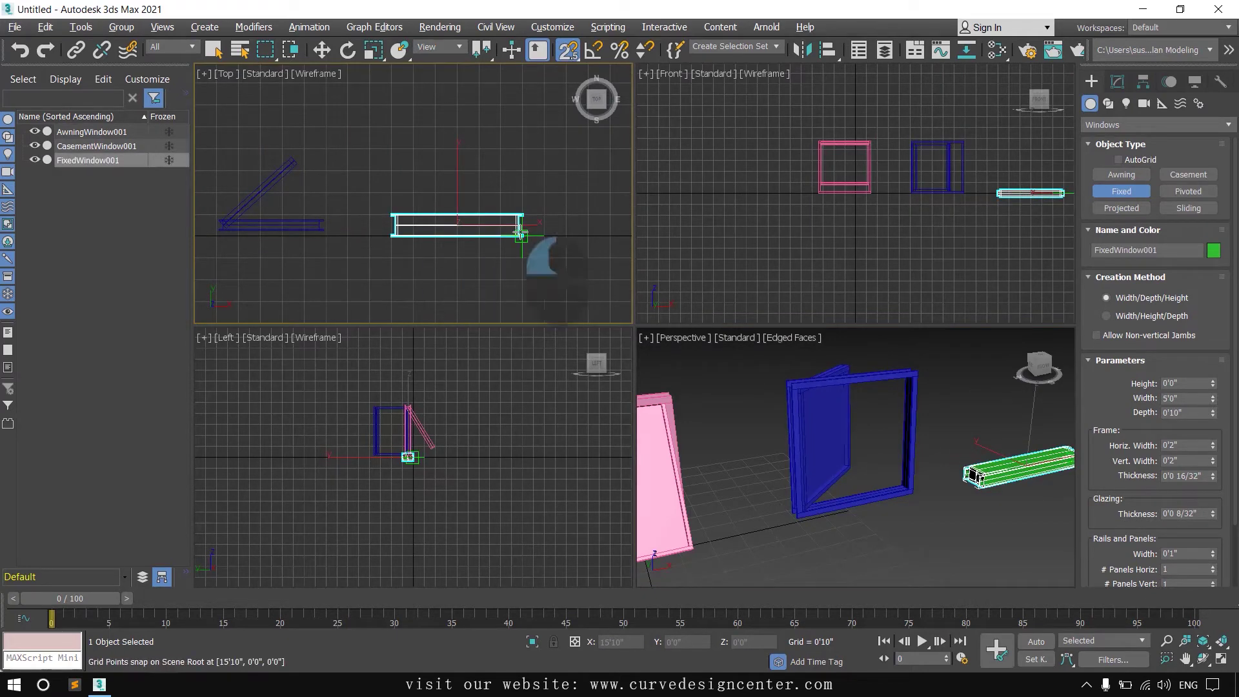
pyautogui.click(501, 149)
pyautogui.rightClick(501, 148)
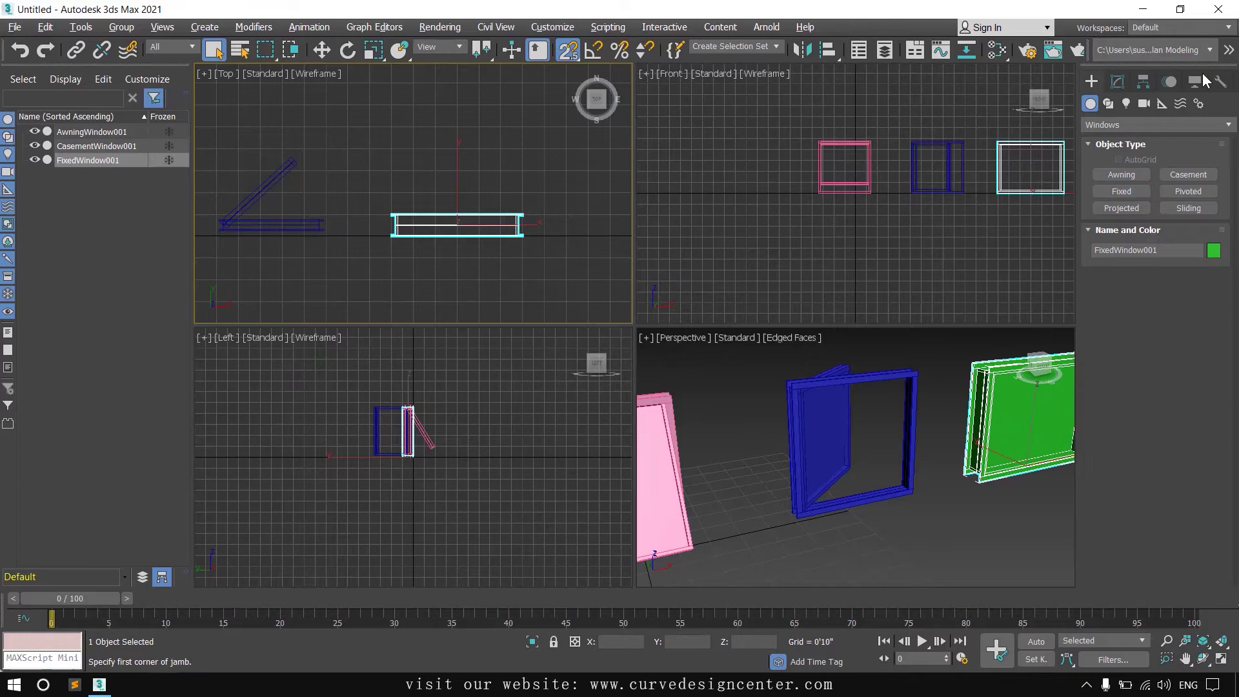
# - Set the fixed window's height to 7'0", width to 4'0" and depth to 0'5"
pyautogui.click(1118, 82)
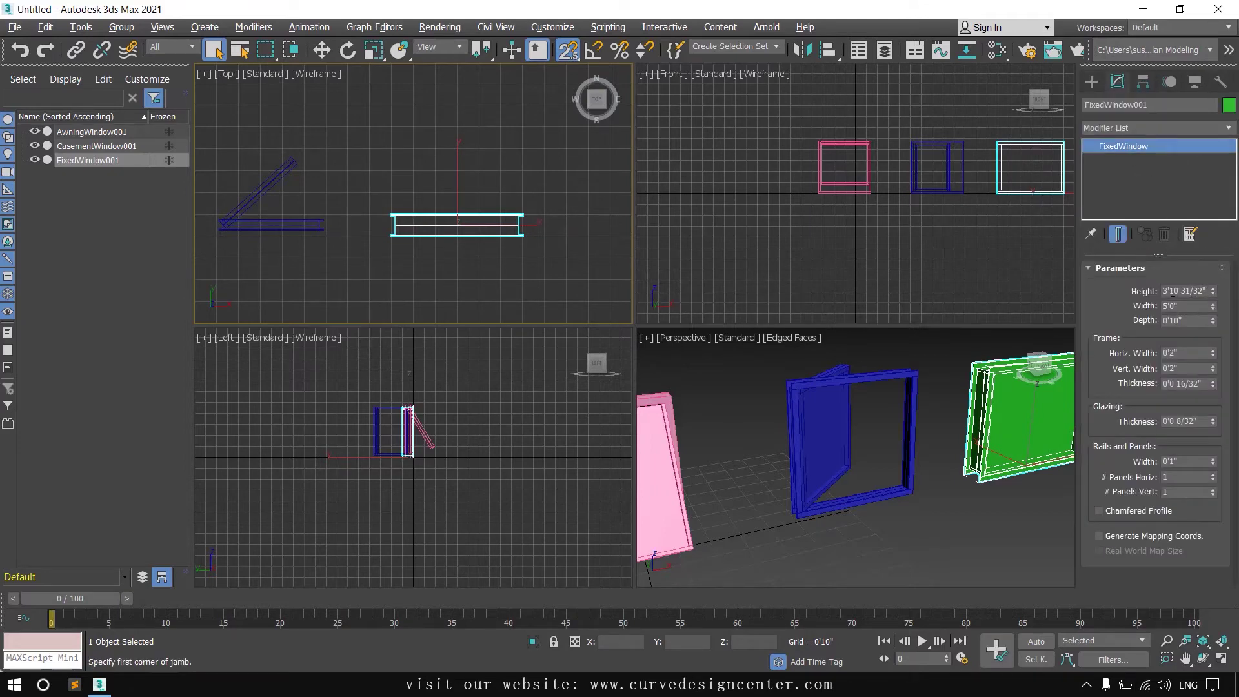
pyautogui.moveTo(1172, 291); pyautogui.dragTo(1237, 294)
pyautogui.write('7')
pyautogui.press('Tab')
pyautogui.write('4')
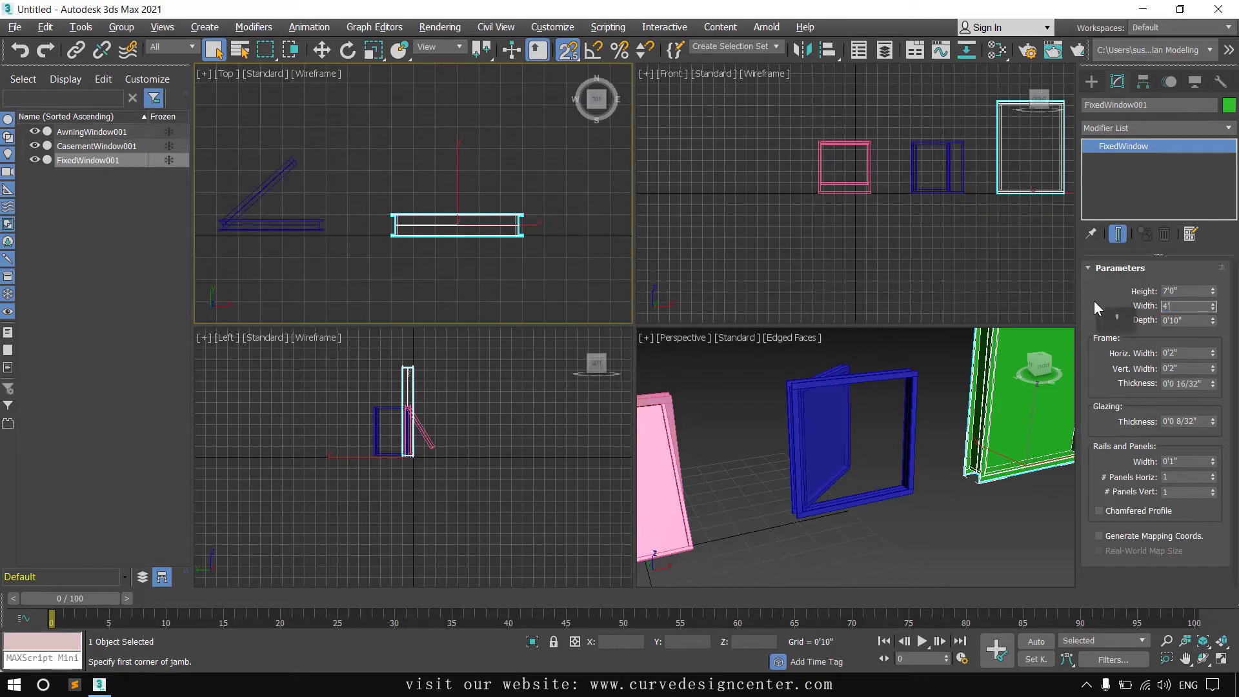
pyautogui.press('Tab')
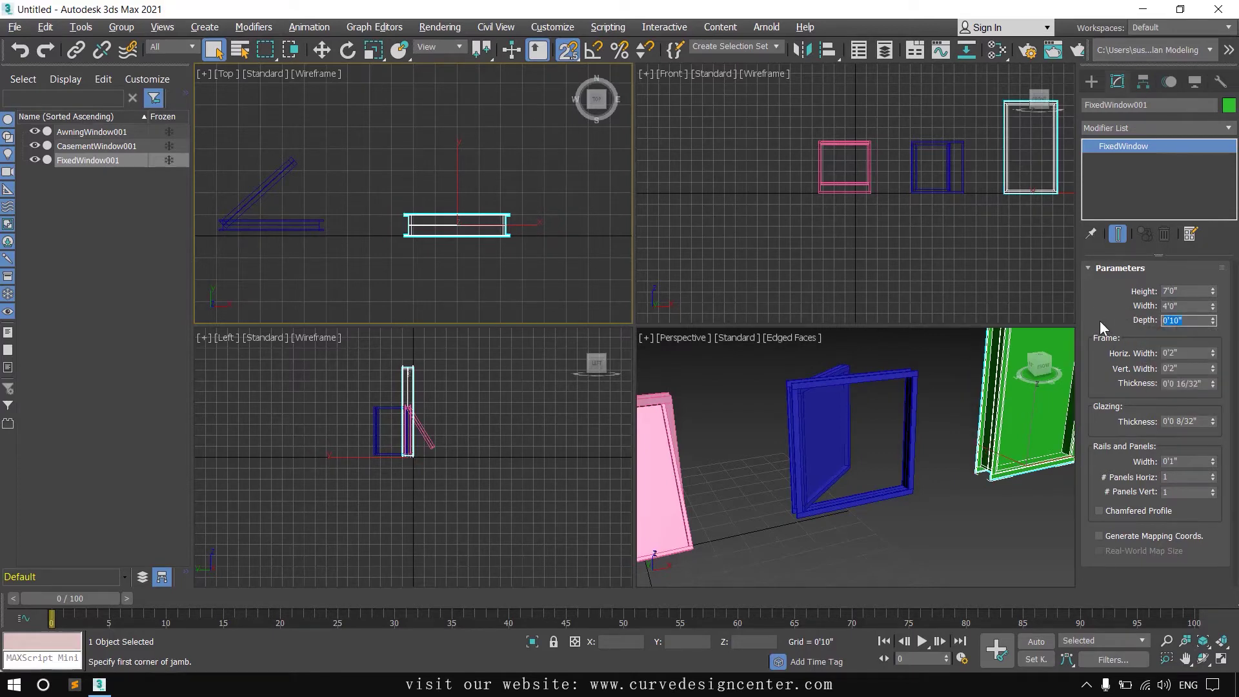
pyautogui.write("5'")
pyautogui.press('Return')
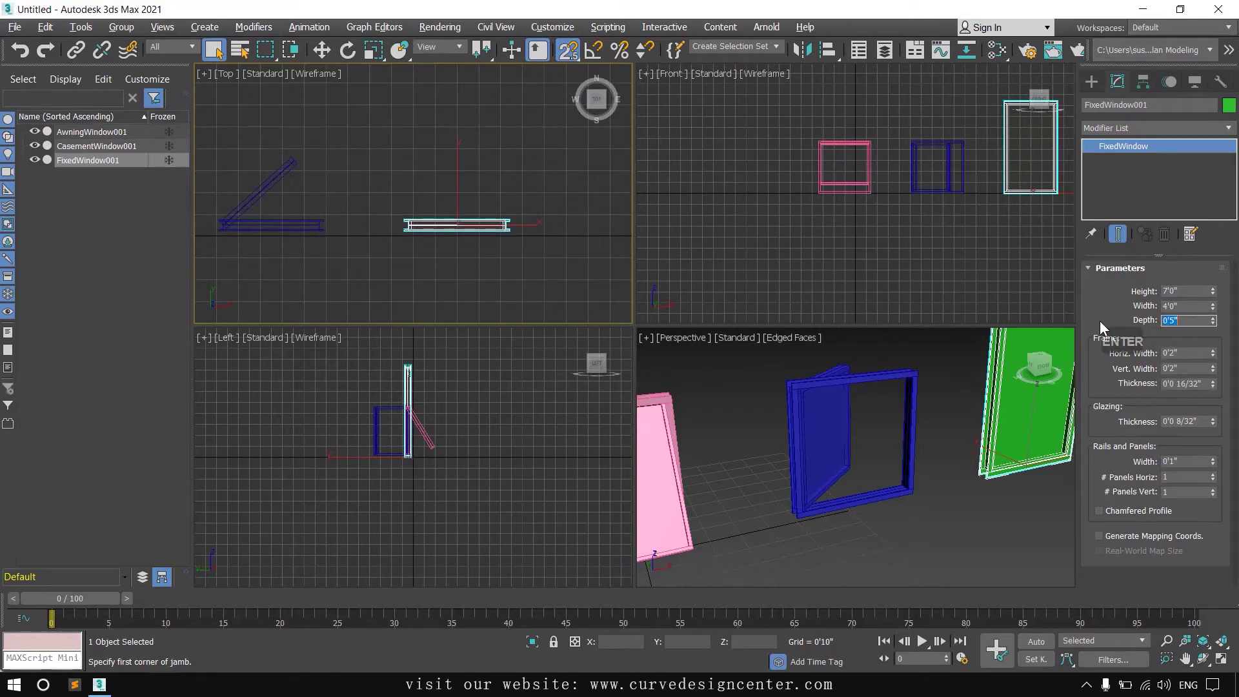
# - Divide the fixed window into 3 horizontal and 3 vertical panels and toggle its chamfered profile
pyautogui.press('z')
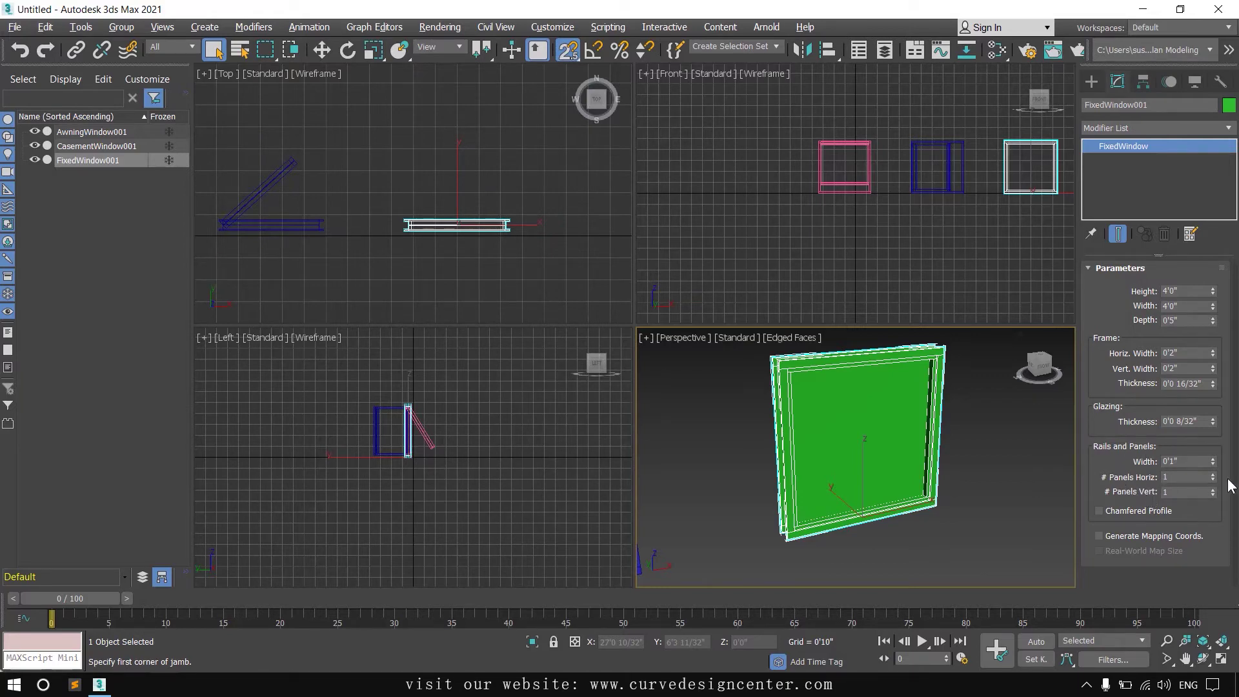
pyautogui.click(1213, 475)
pyautogui.click(1212, 475)
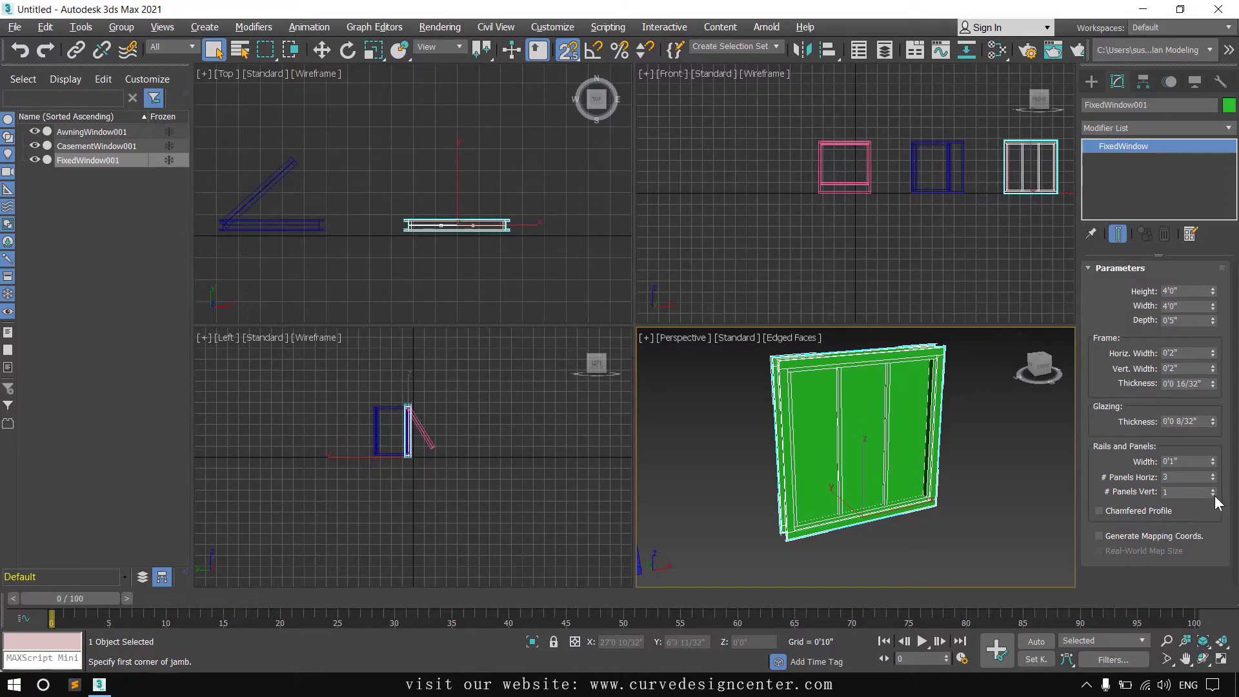
pyautogui.click(1213, 490)
pyautogui.click(1213, 489)
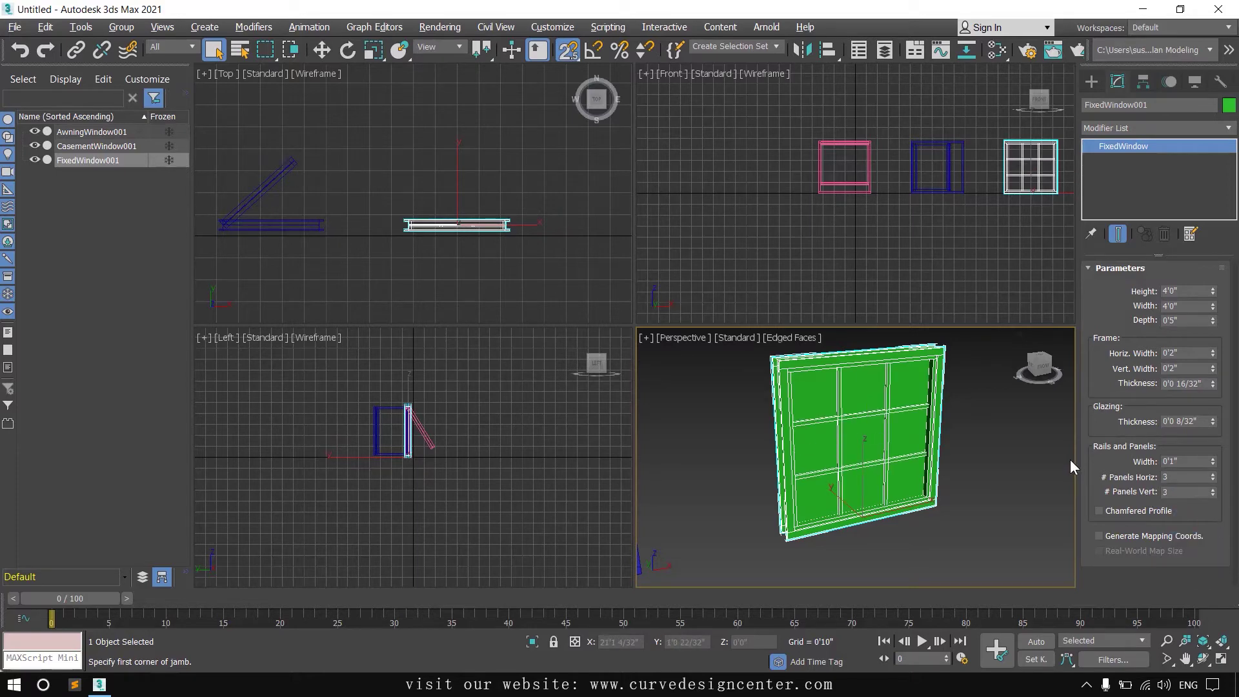
pyautogui.click(1140, 505)
# - Draw a pivoted window beside the fixed window in the Top view, about 5'0" wide and 3'3" high
pyautogui.click(1092, 81)
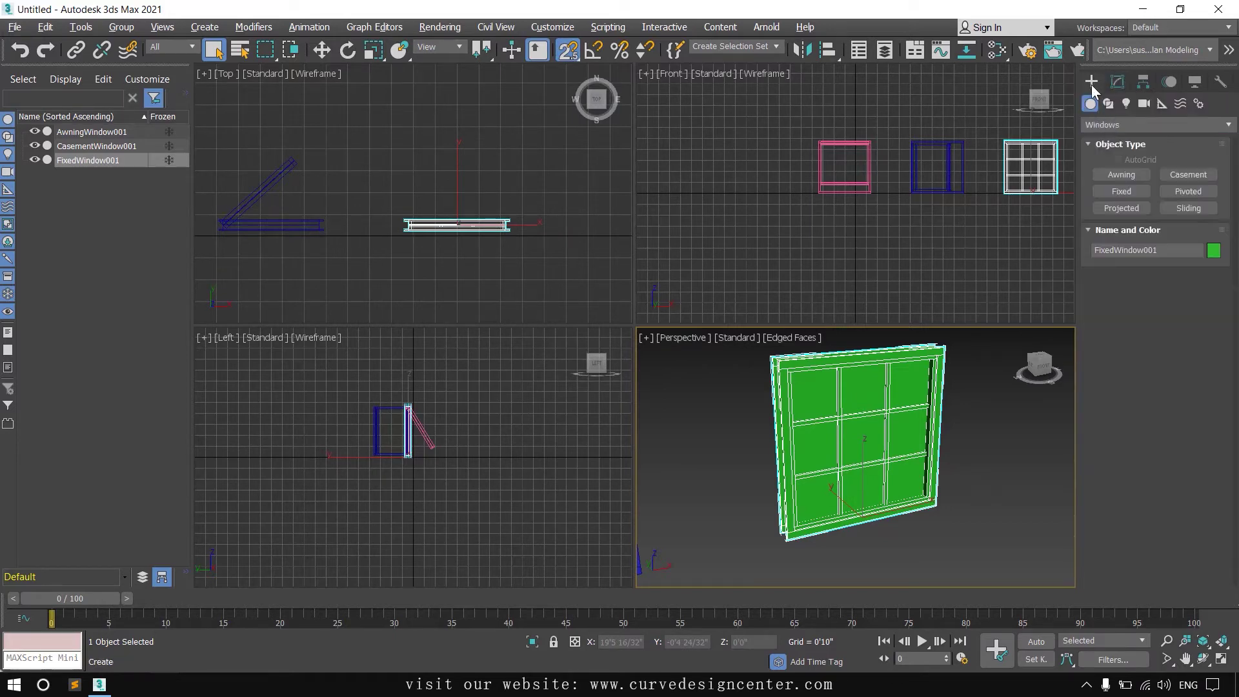
pyautogui.click(1194, 188)
pyautogui.moveTo(390, 207); pyautogui.dragTo(522, 208)
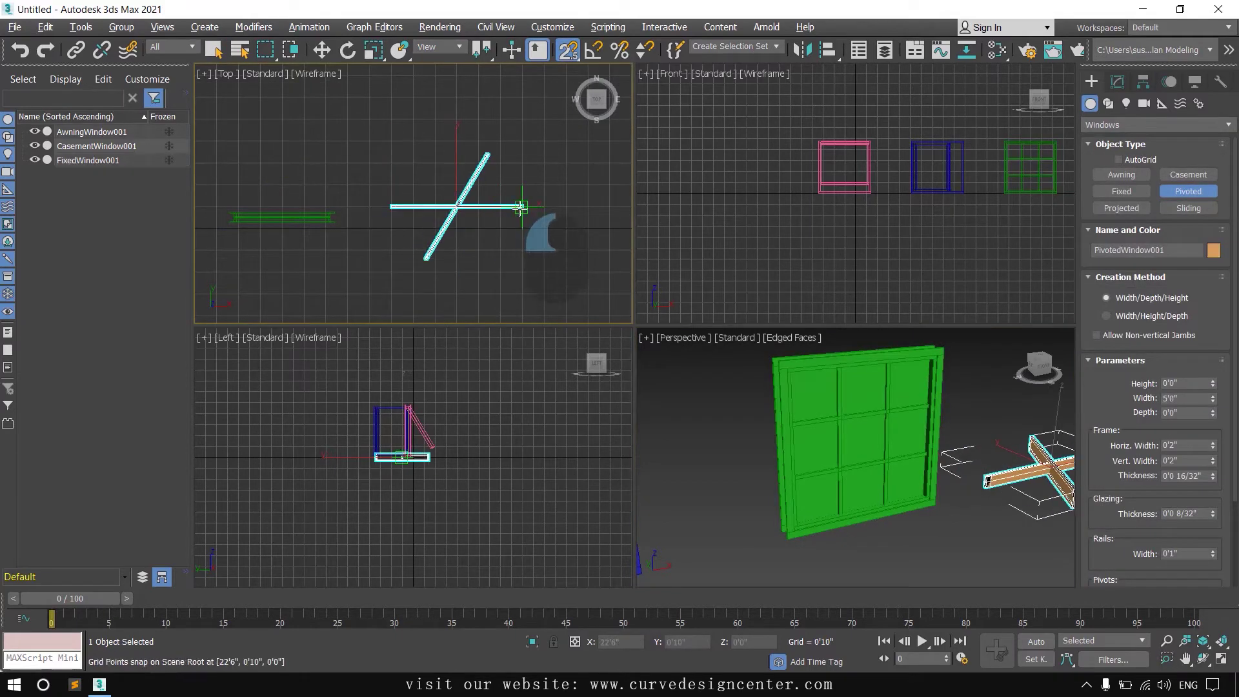
pyautogui.click(521, 207)
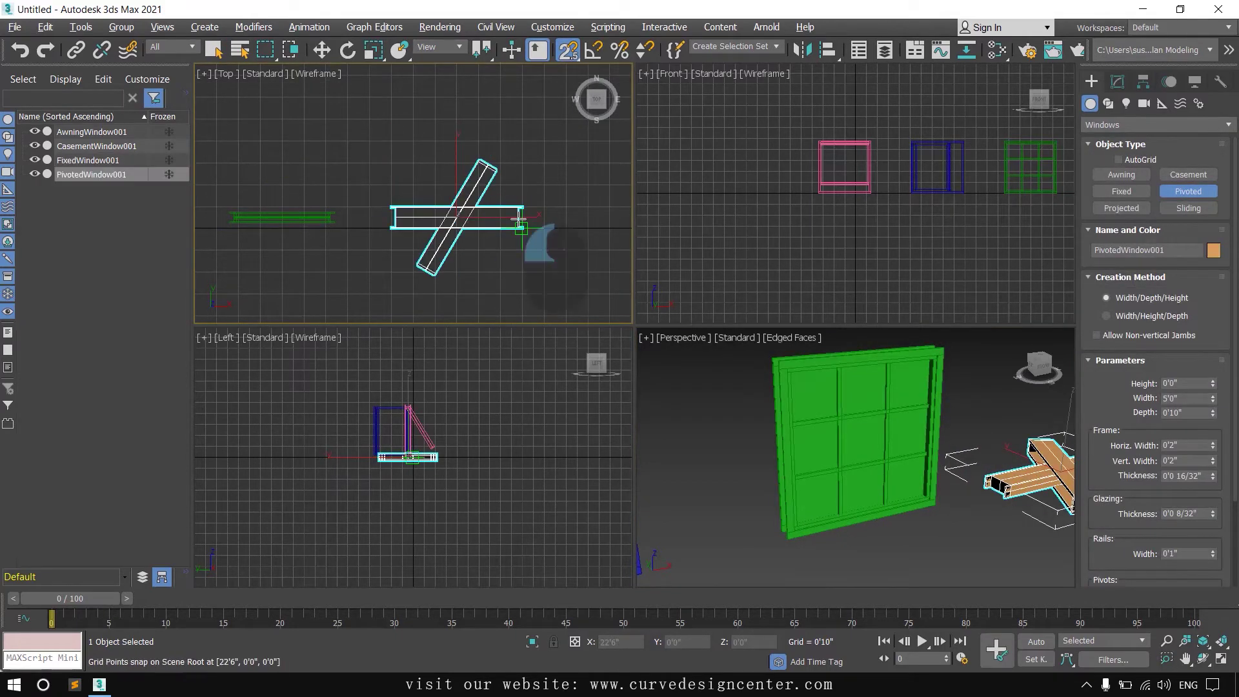
pyautogui.click(502, 128)
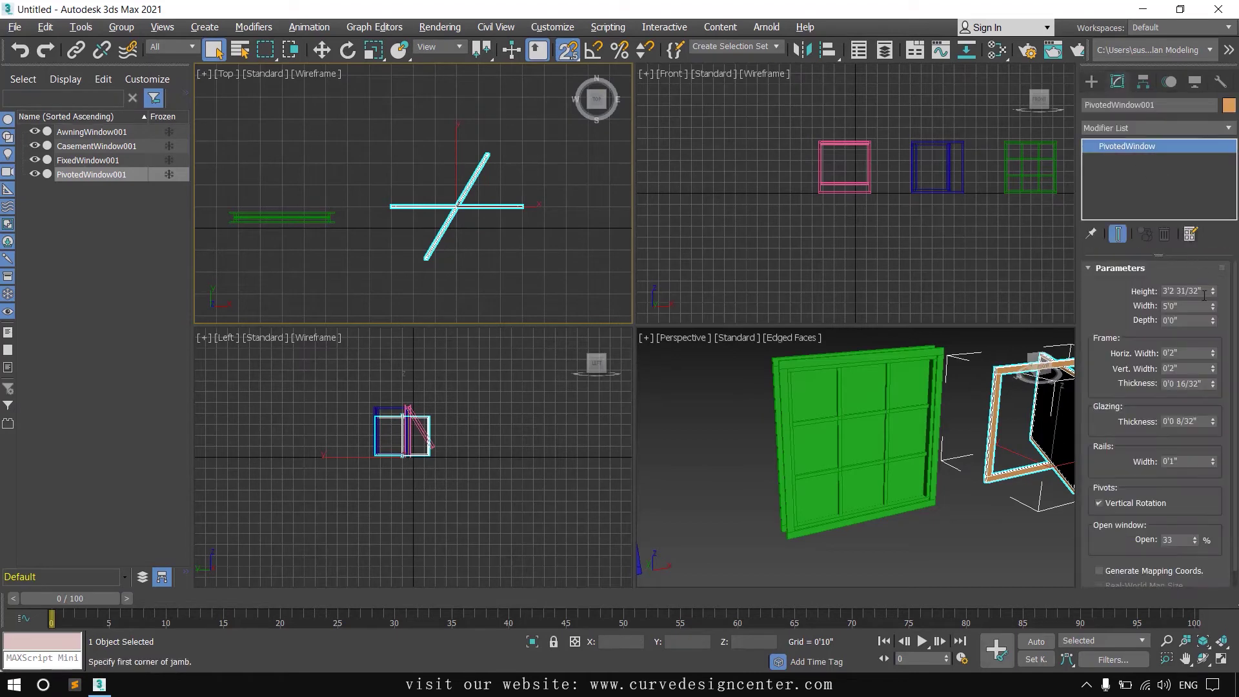
# - Set the pivoted window's height and width to 4'0" and its depth to 0'5"
pyautogui.click(1205, 291)
pyautogui.write("4'")
pyautogui.press('Tab')
pyautogui.write('4')
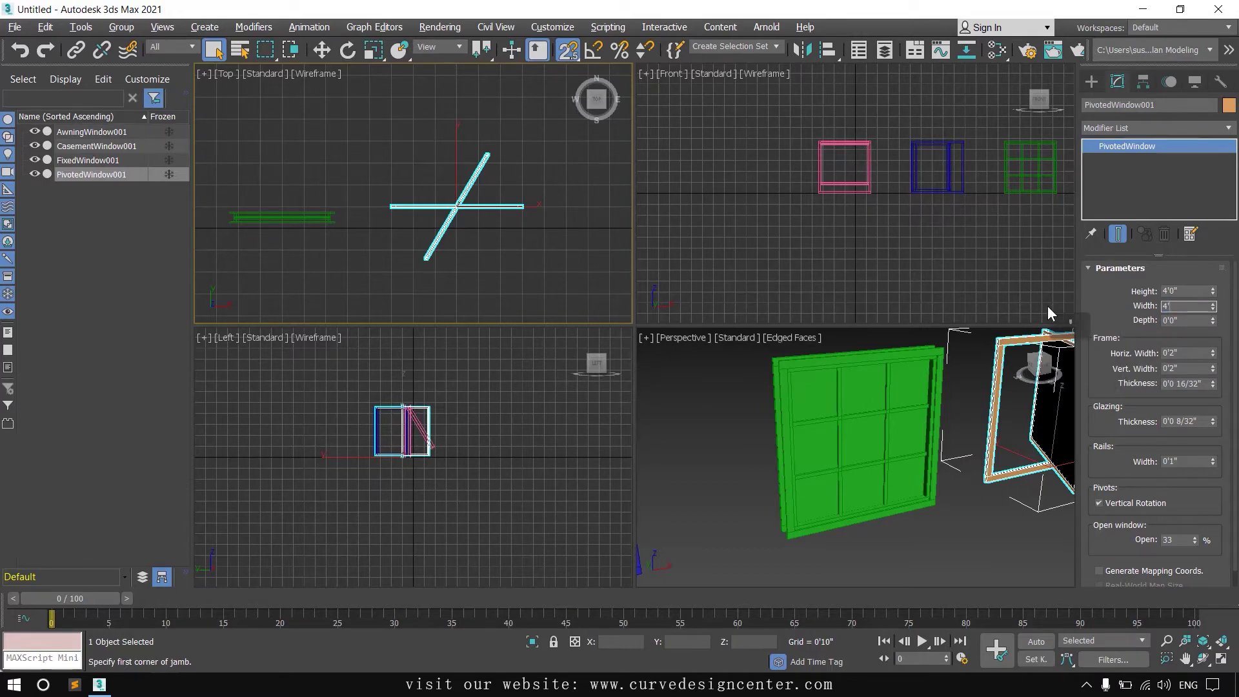
pyautogui.write("'")
pyautogui.press('Return')
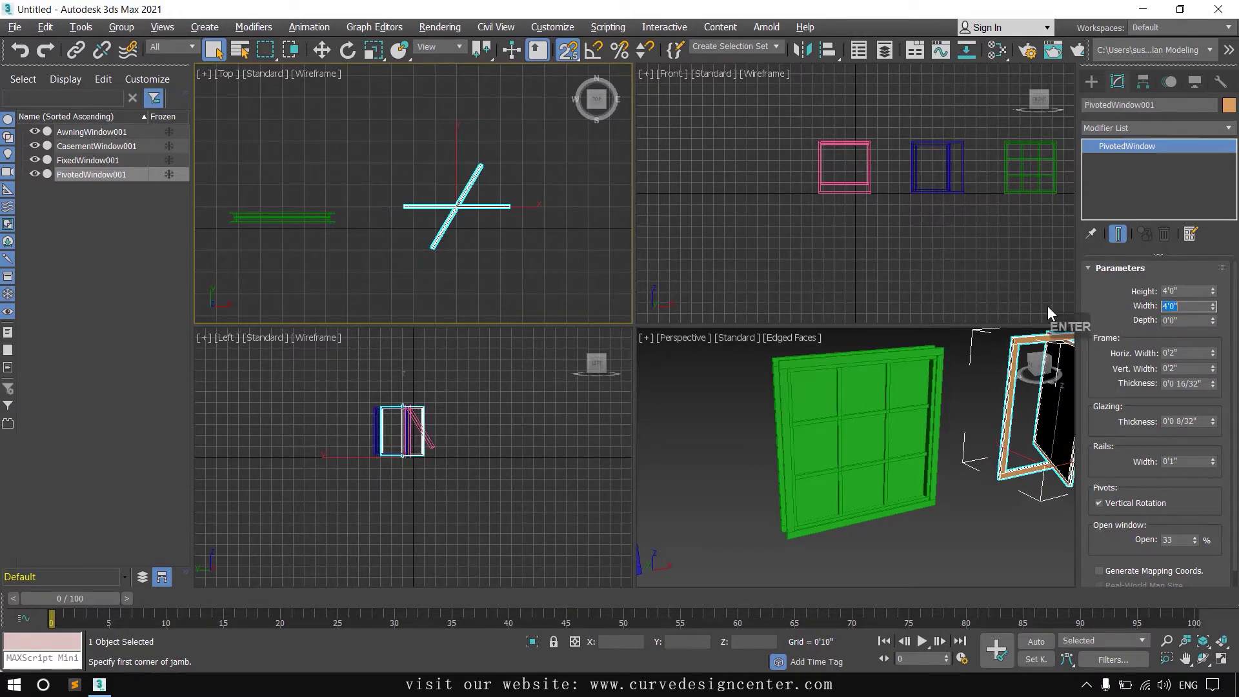
pyautogui.click(1190, 321)
pyautogui.write('5')
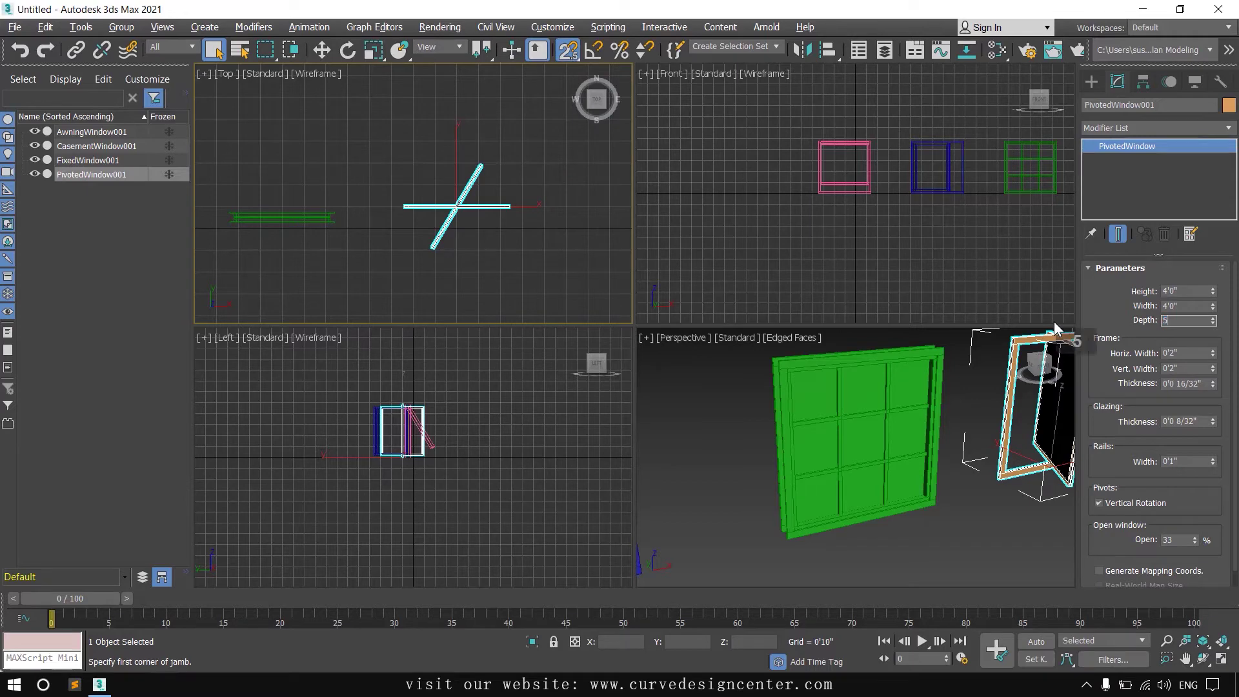
pyautogui.press('Return')
pyautogui.press('z')
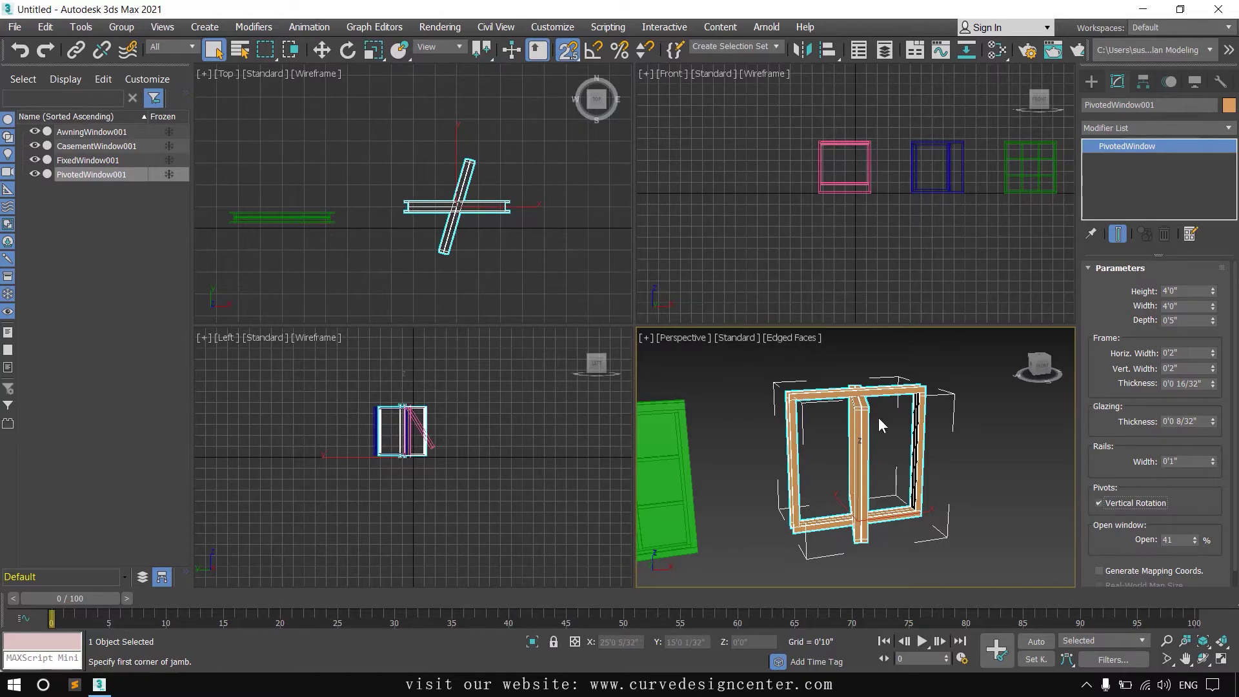
# - Turn off the pivoted window's vertical rotation, open it 33% and set its rail width to 0'1 28/32"
pyautogui.click(1098, 503)
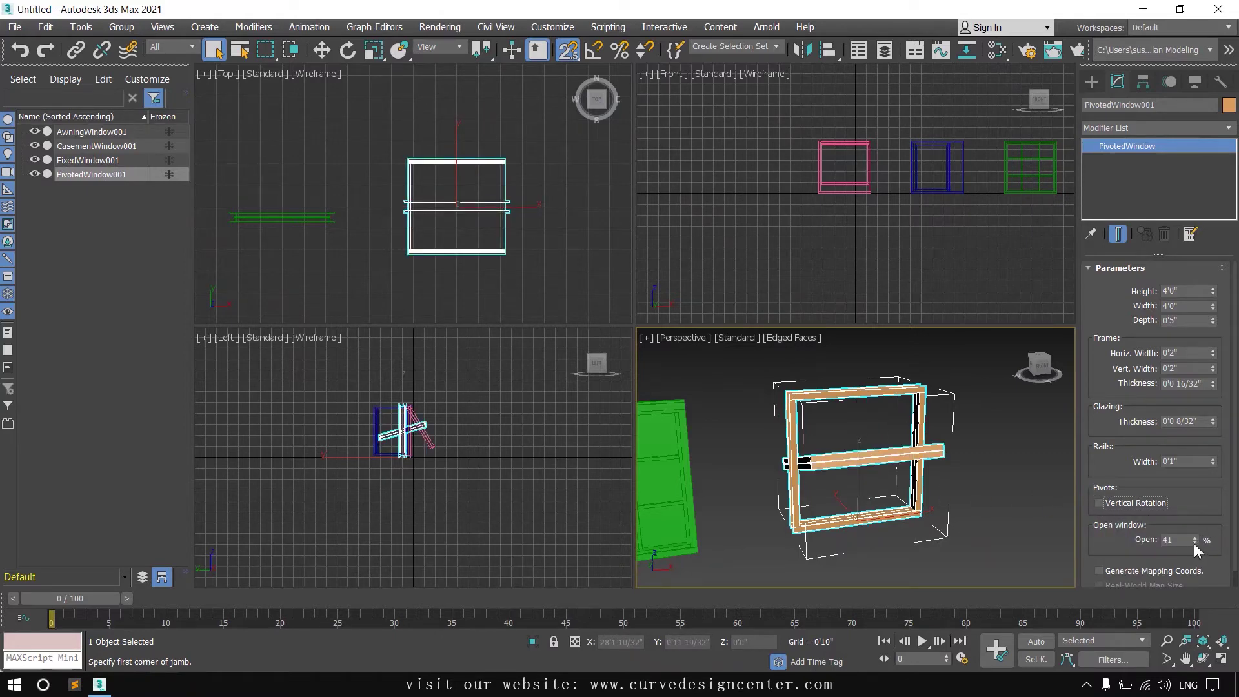
pyautogui.moveTo(1194, 544)
pyautogui.mouseDown()
pyautogui.moveTo(1194, 524)
pyautogui.moveTo(1194, 567)
pyautogui.moveTo(1194, 548)
pyautogui.mouseUp()
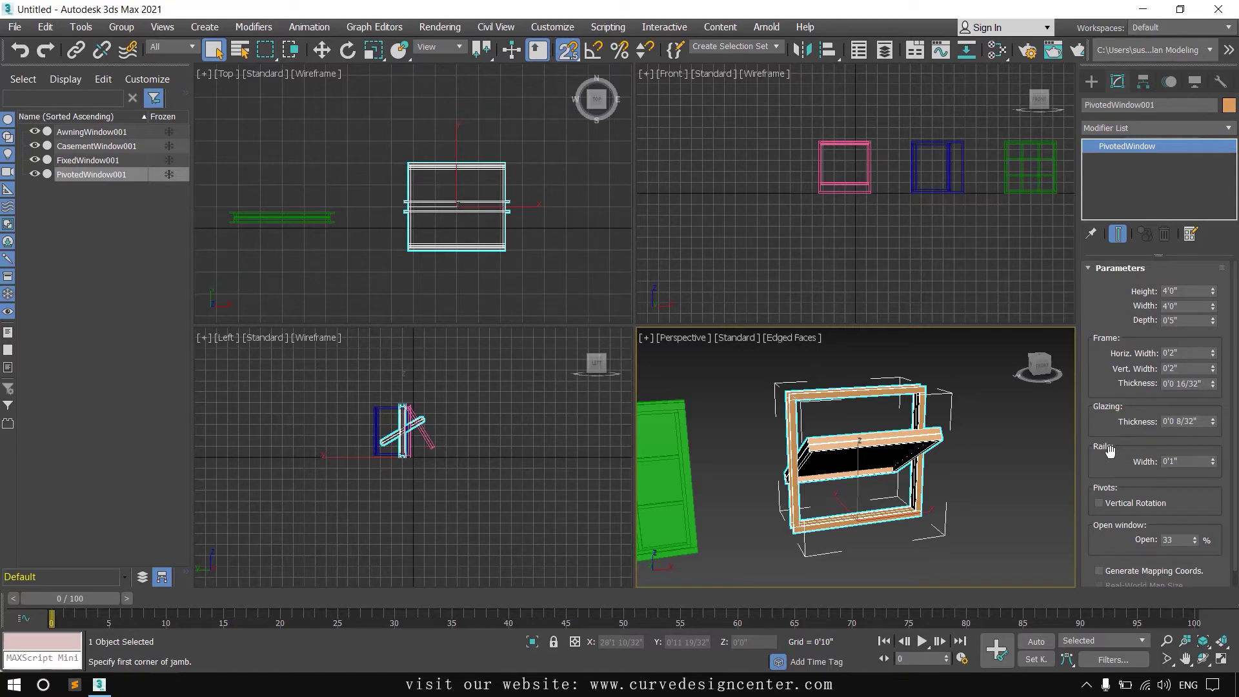
pyautogui.moveTo(1212, 458); pyautogui.dragTo(1212, 440)
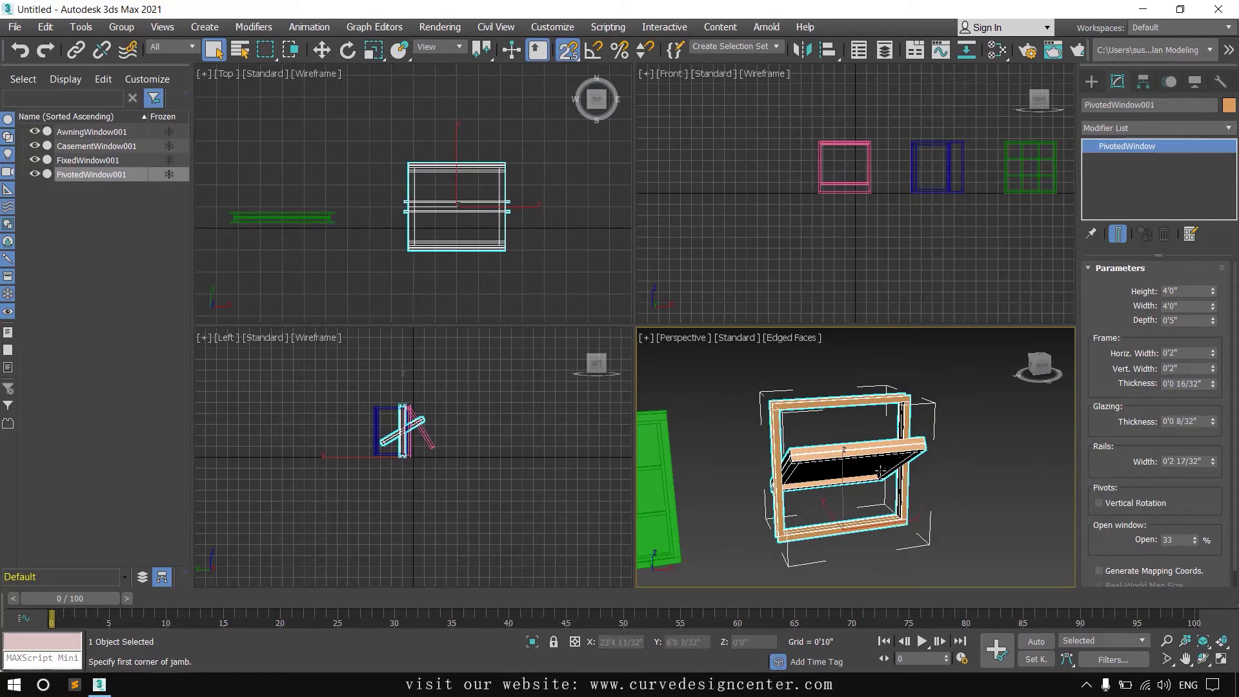
pyautogui.hotkey('alt', 'w')
pyautogui.keyDown('alt'); pyautogui.moveTo(853, 432); pyautogui.dragTo(794, 321, button='middle'); pyautogui.keyUp('alt')
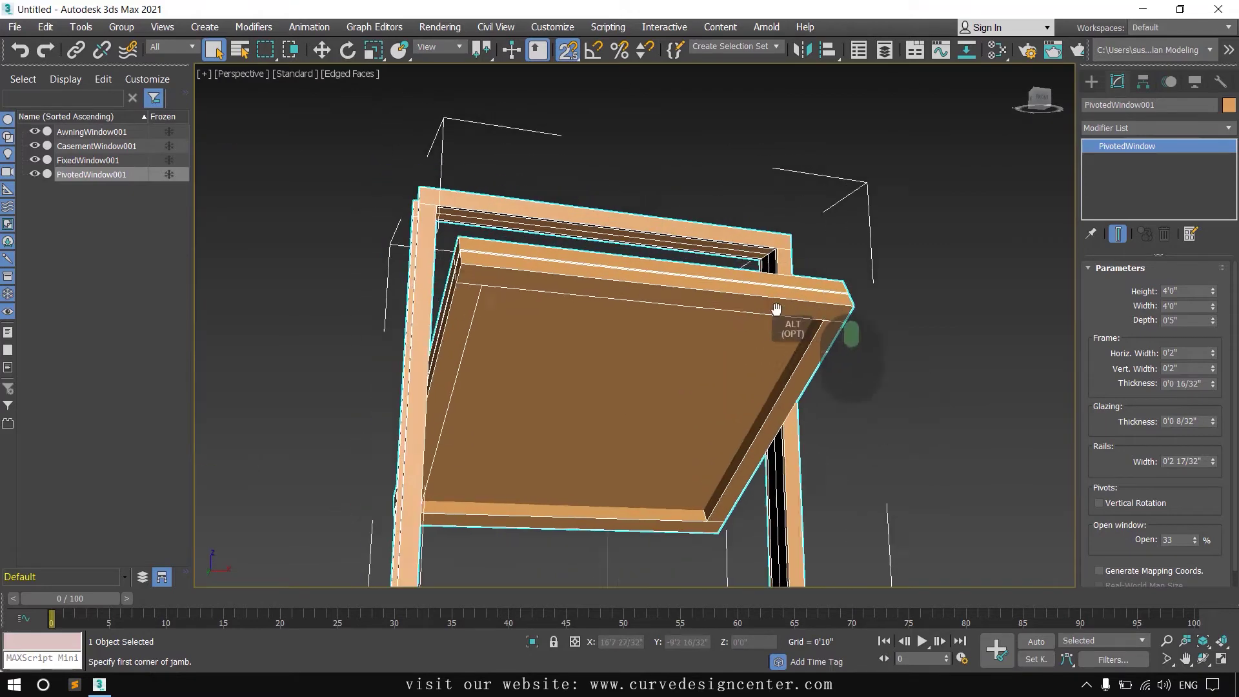
pyautogui.moveTo(1213, 461); pyautogui.dragTo(1221, 465)
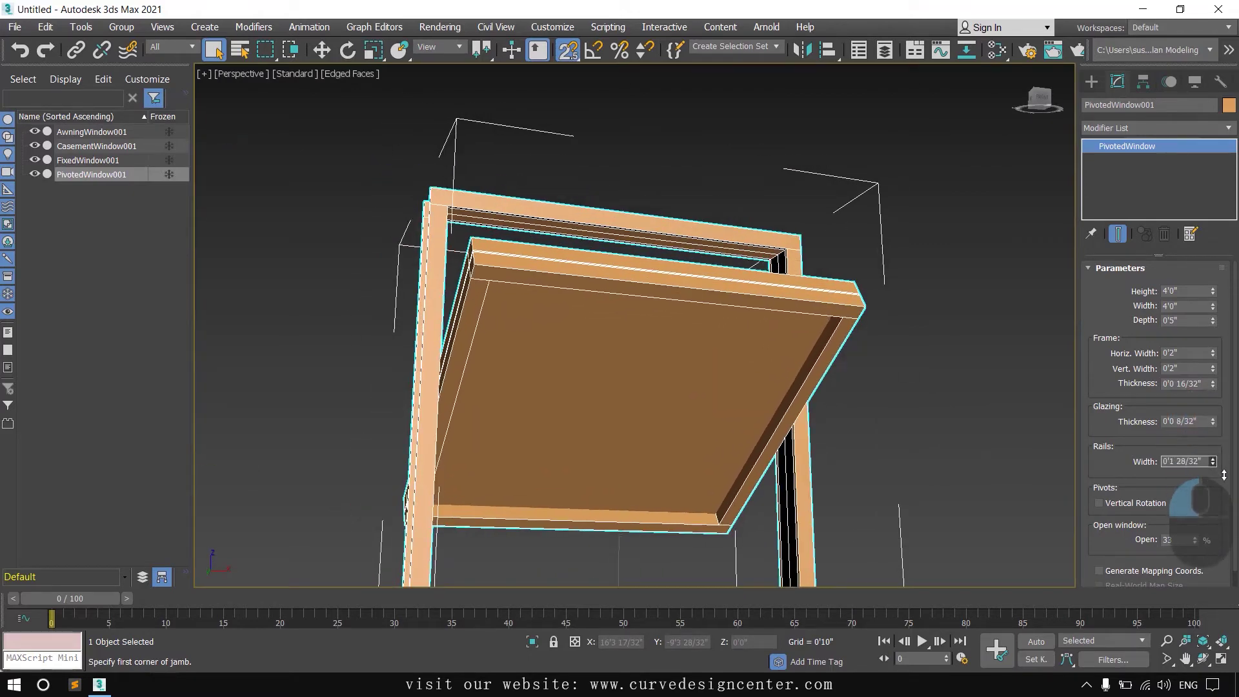
# - Close the pivoted window to 0% and reopen it to 22%
pyautogui.rightClick(1195, 540)
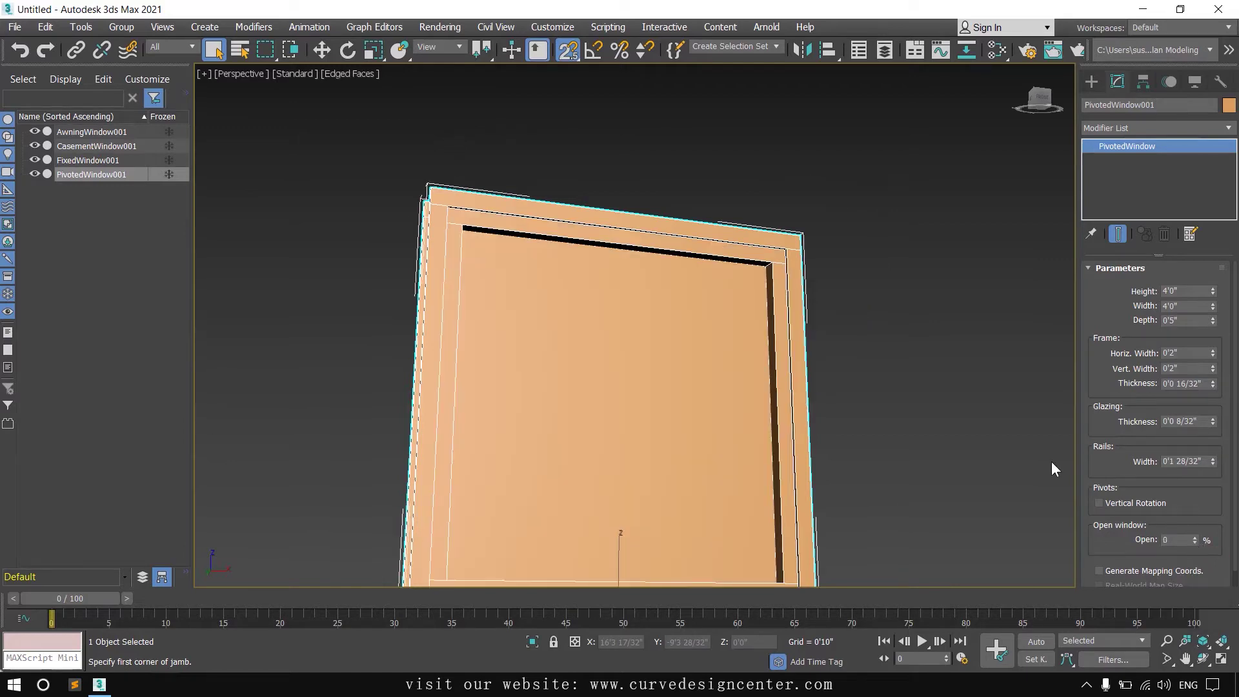
pyautogui.keyDown('alt'); pyautogui.moveTo(865, 378); pyautogui.dragTo(872, 514, button='middle'); pyautogui.keyUp('alt')
pyautogui.hotkey('alt', 'w')
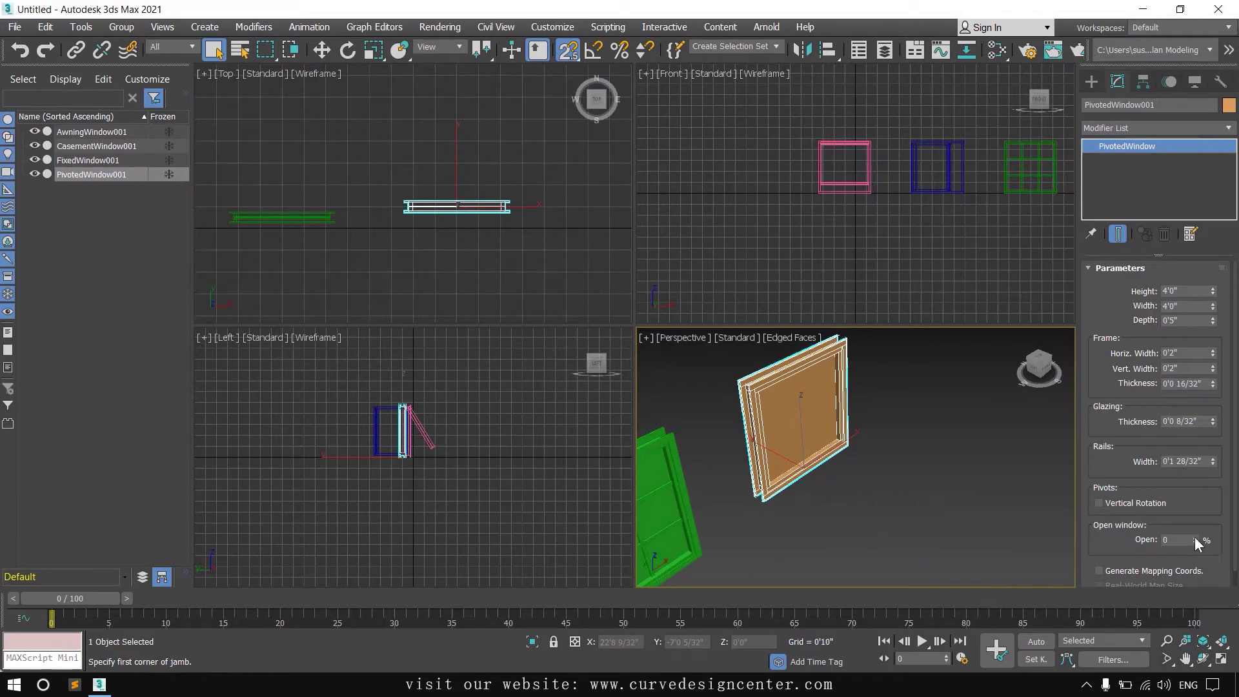
pyautogui.moveTo(1194, 537); pyautogui.dragTo(1197, 525)
pyautogui.keyDown('alt'); pyautogui.moveTo(839, 465); pyautogui.dragTo(872, 497, button='middle'); pyautogui.keyUp('alt')
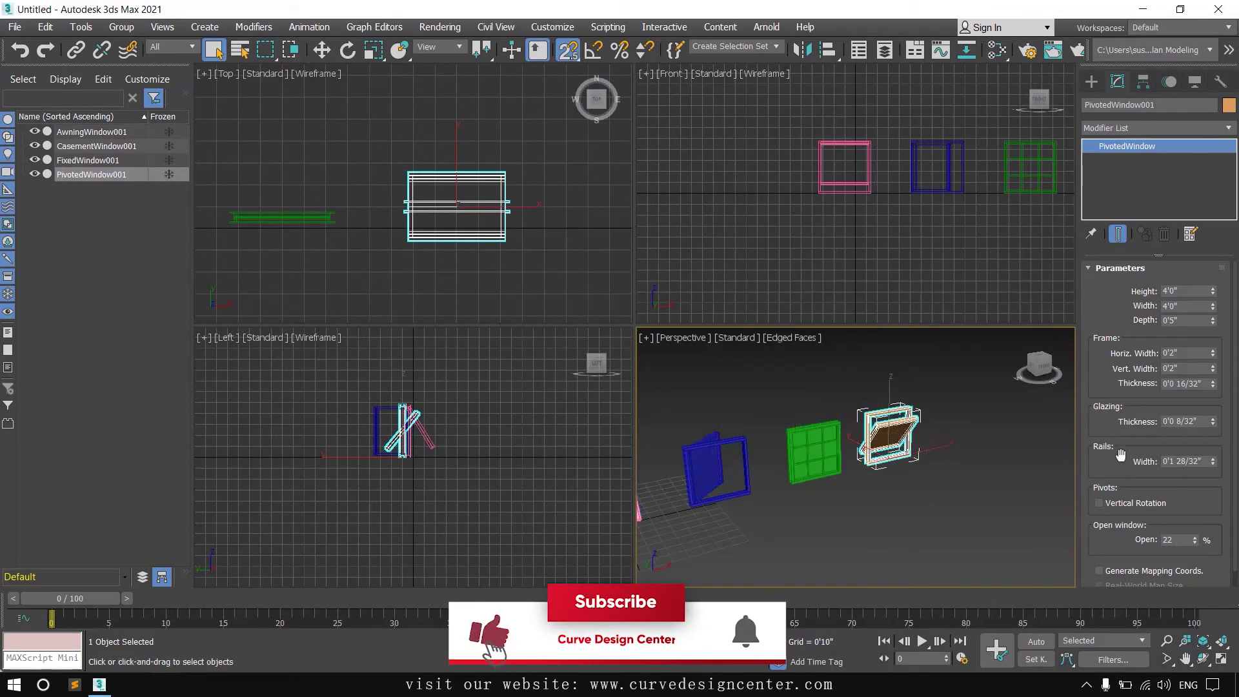
# - Draw a projected window beside the pivoted window in the Top view, about 6'8" wide, 0'10" deep and 3'10" high
pyautogui.click(1095, 76)
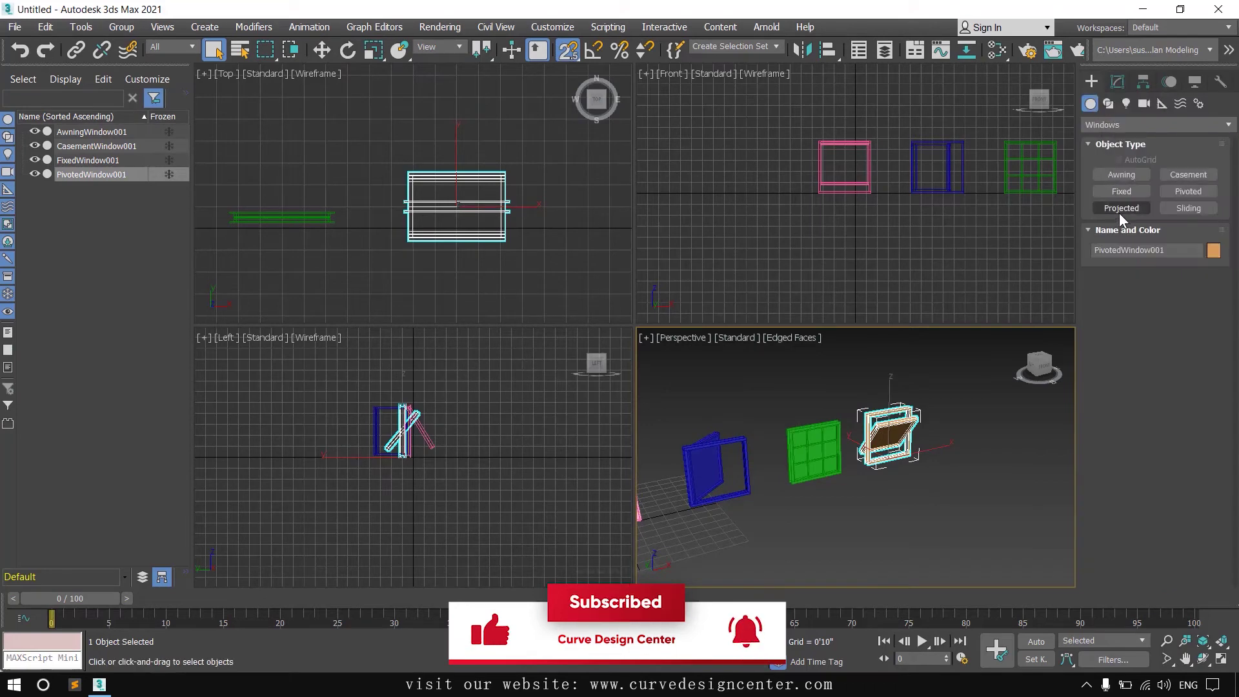
pyautogui.click(1126, 210)
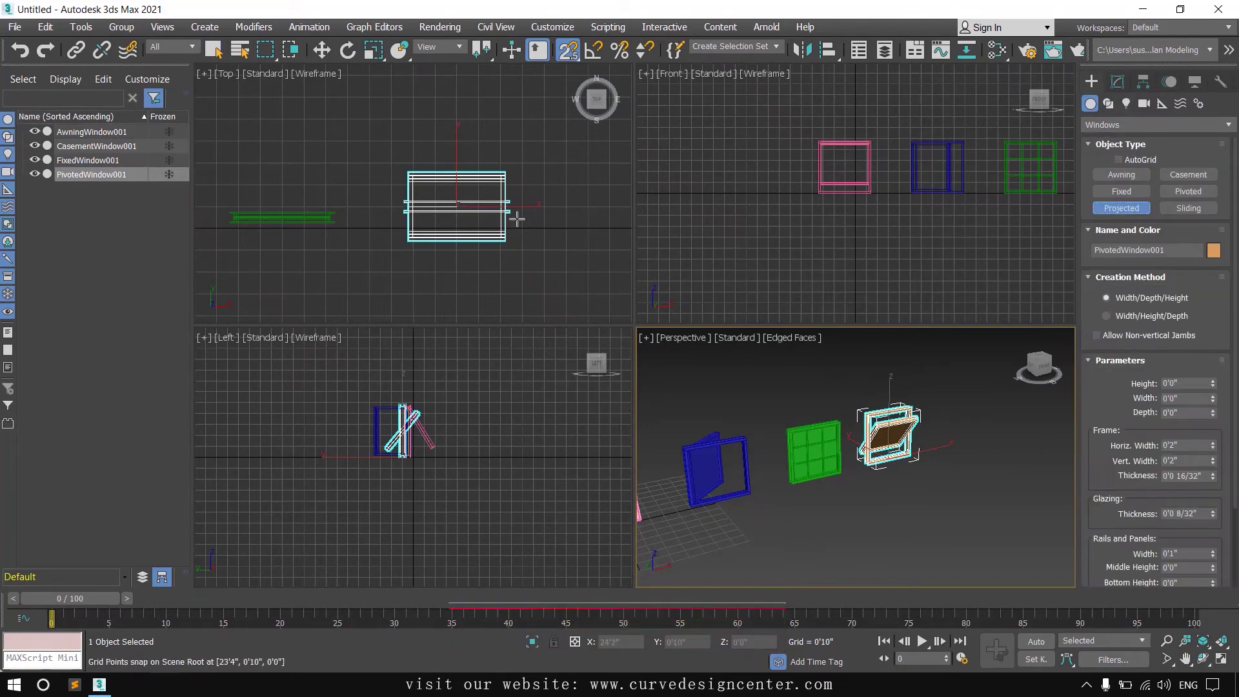
pyautogui.moveTo(403, 207); pyautogui.dragTo(578, 208)
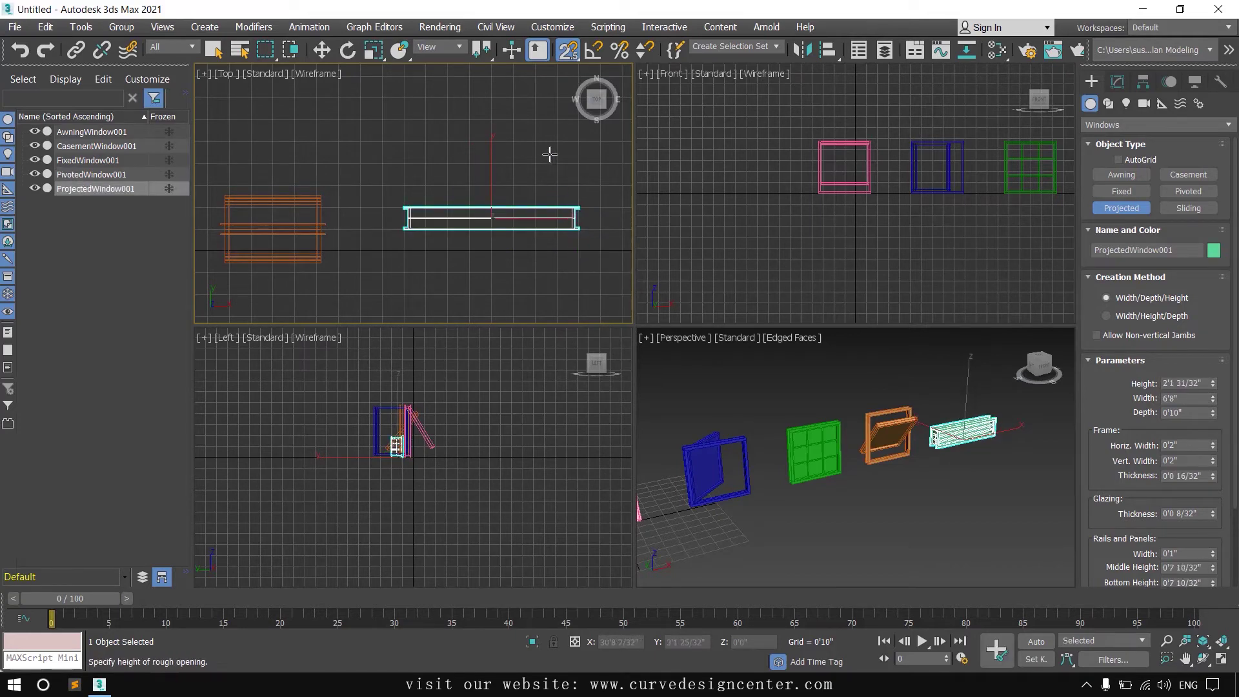
pyautogui.click(534, 138)
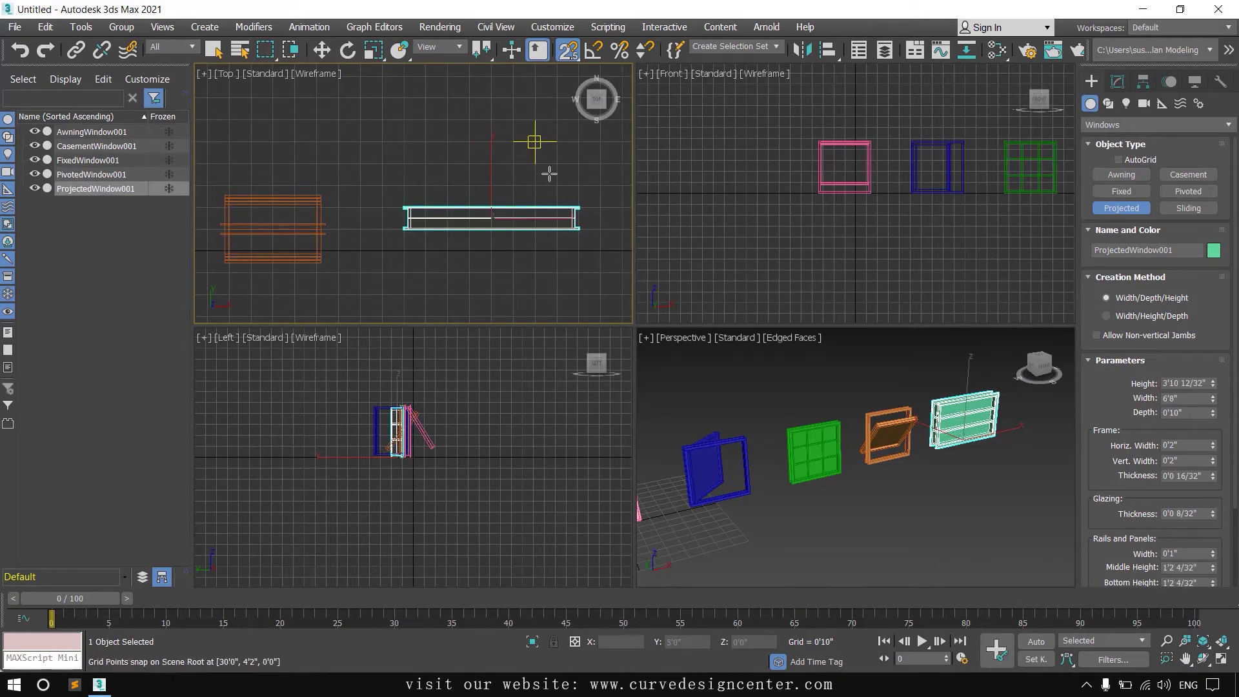
# - Set the projected window's height to 34'0", width to 4'0" and depth to 0'5"
pyautogui.click(1117, 82)
pyautogui.doubleClick(1168, 291)
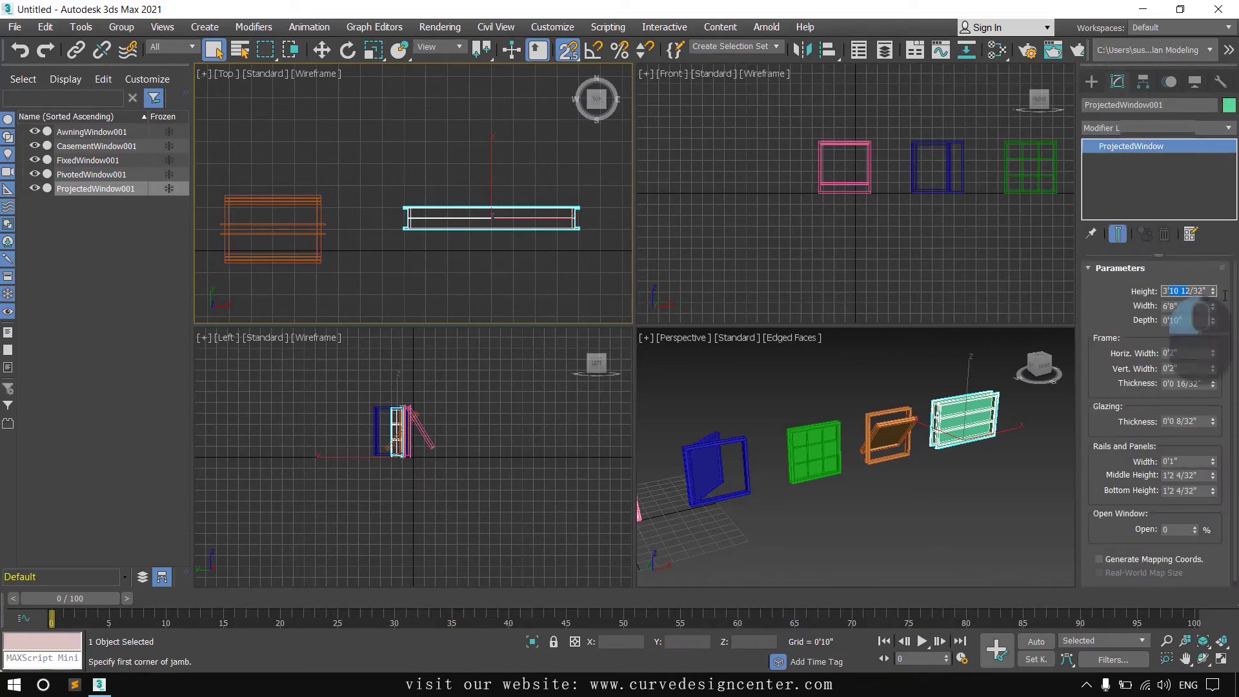
pyautogui.write('34')
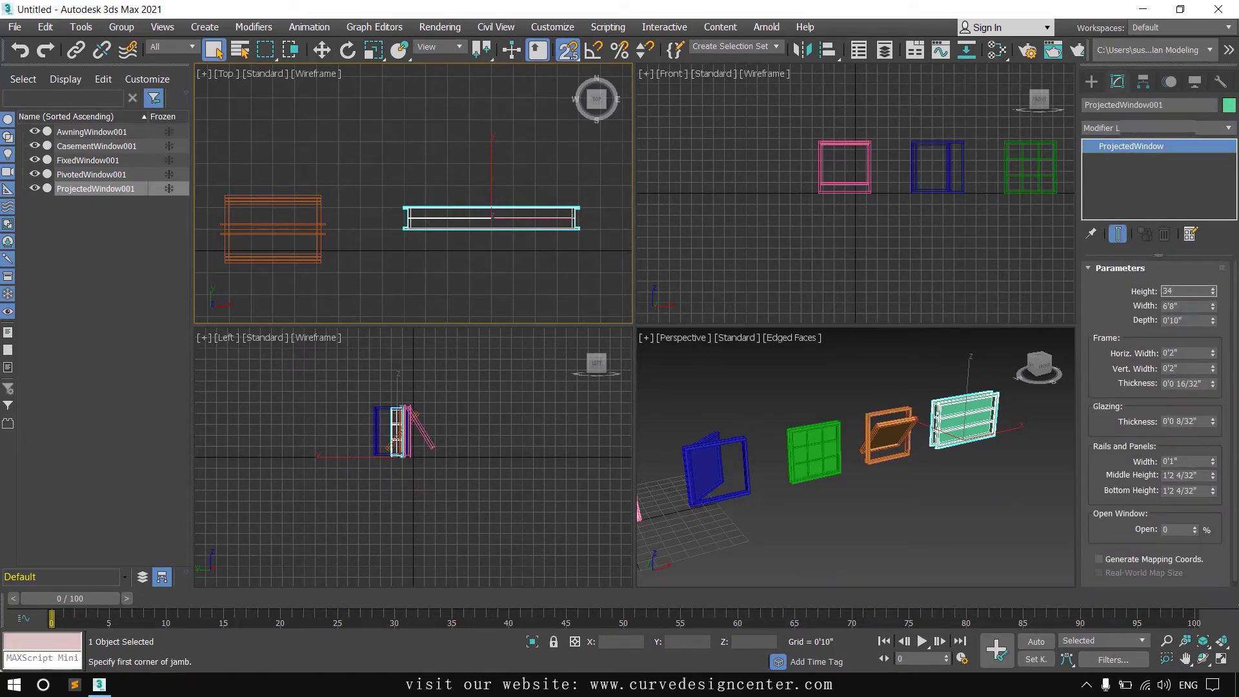
pyautogui.write("'")
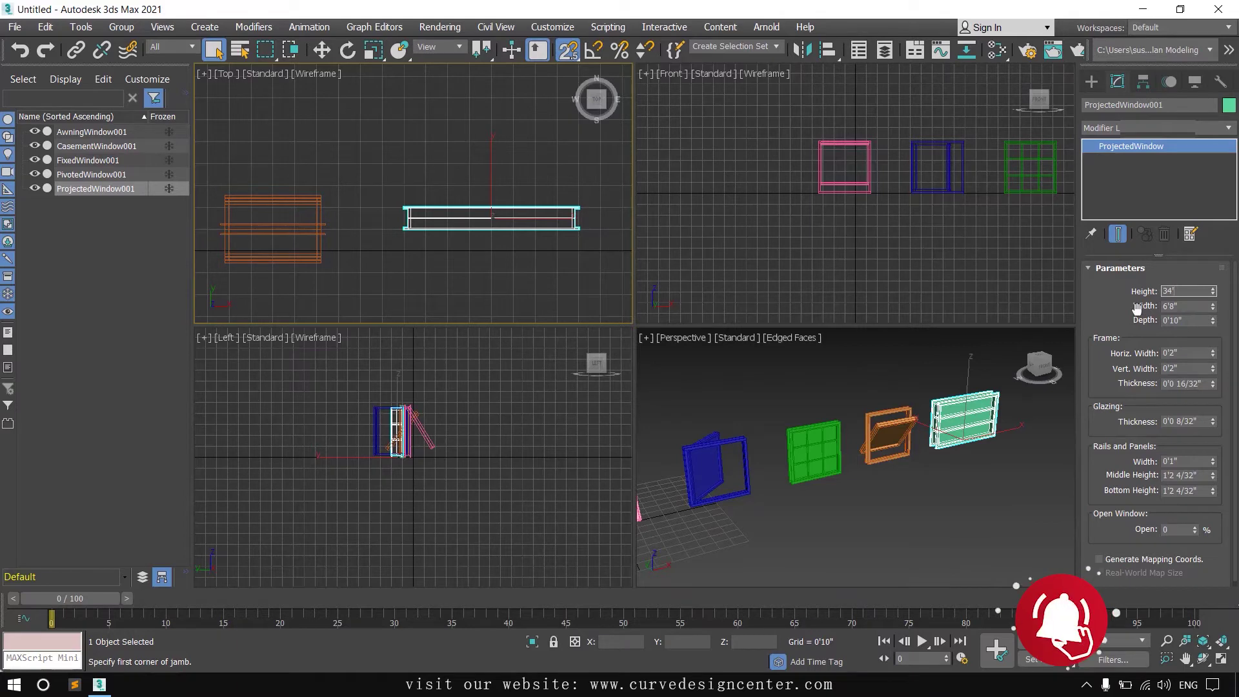
pyautogui.doubleClick(1188, 304)
pyautogui.write('4')
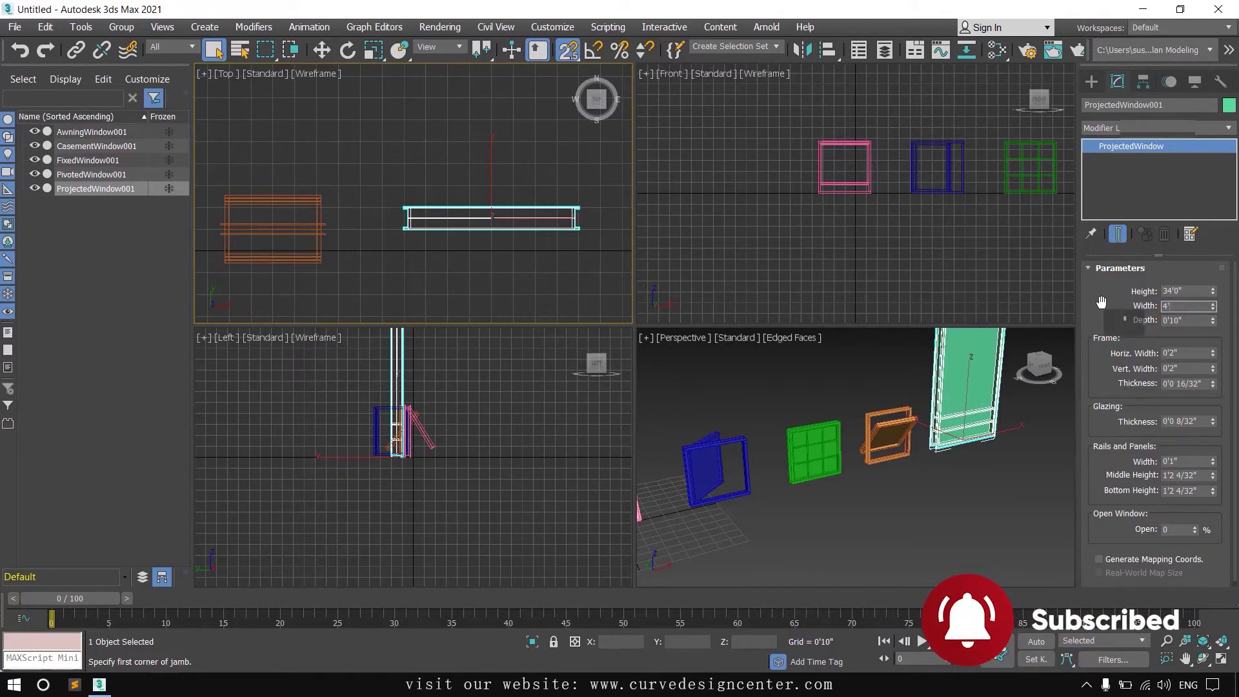
pyautogui.write("'")
pyautogui.doubleClick(1188, 320)
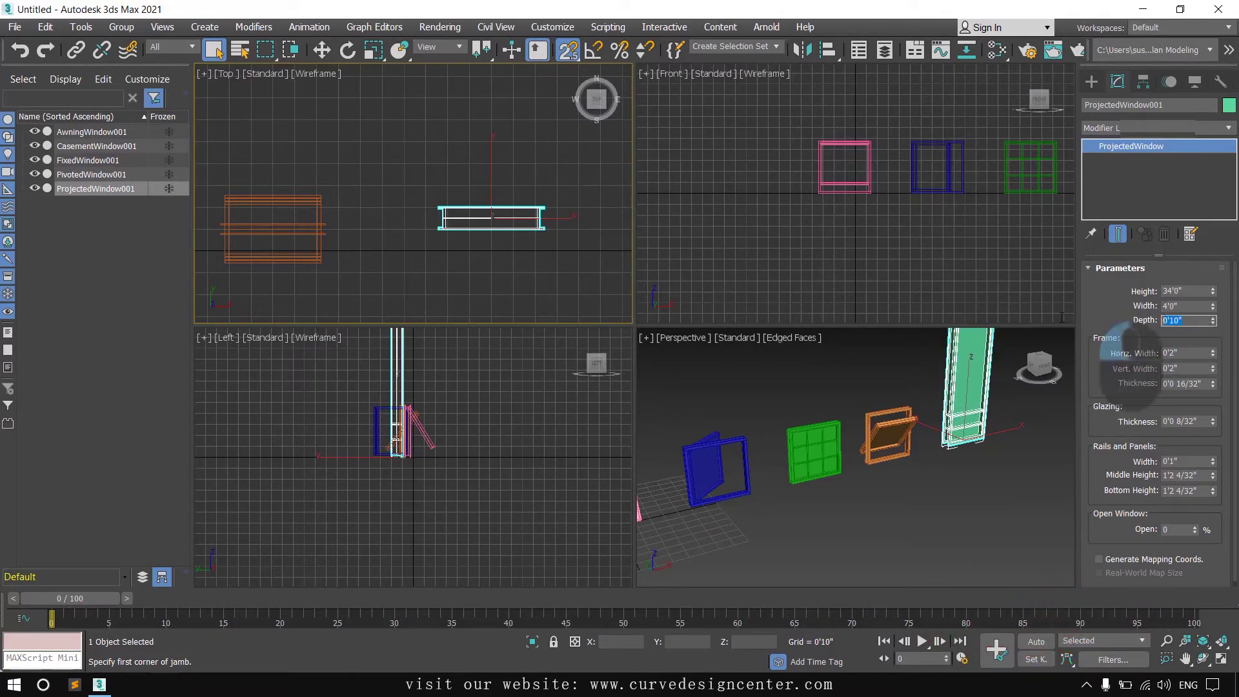
pyautogui.write('5')
pyautogui.press('Return')
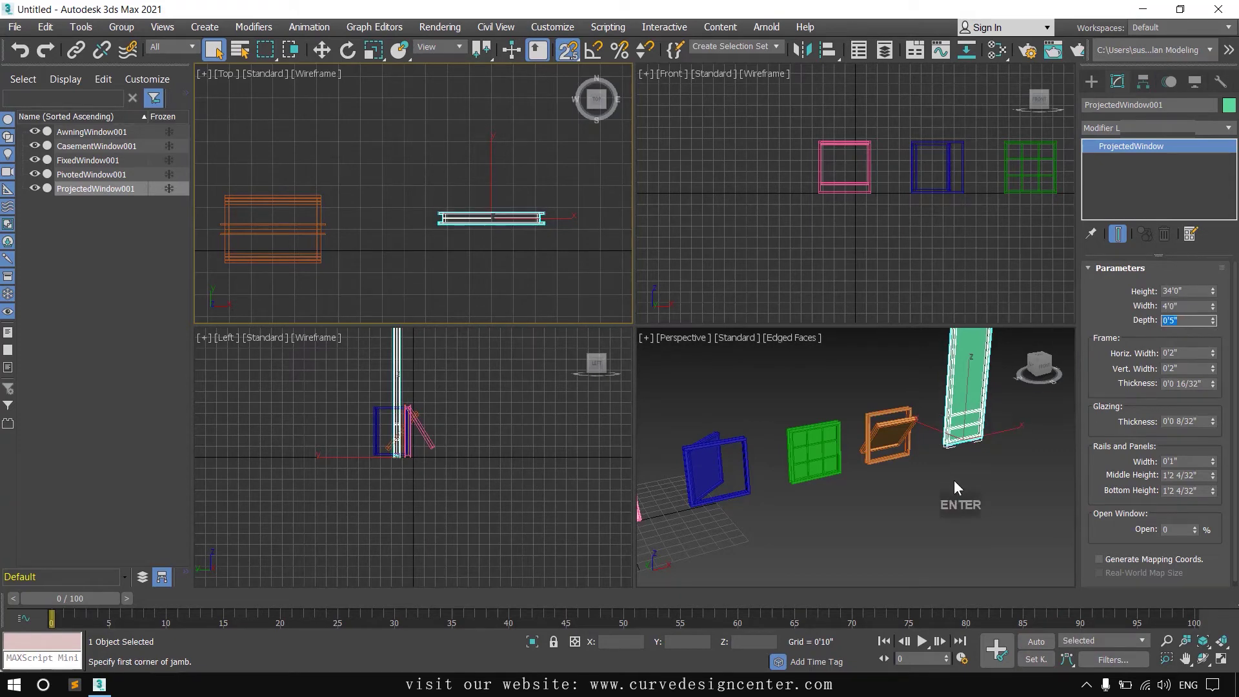
# - Correct the projected window's height to 4'0"
pyautogui.keyDown('alt'); pyautogui.moveTo(954, 486); pyautogui.dragTo(953, 476, button='middle'); pyautogui.keyUp('alt')
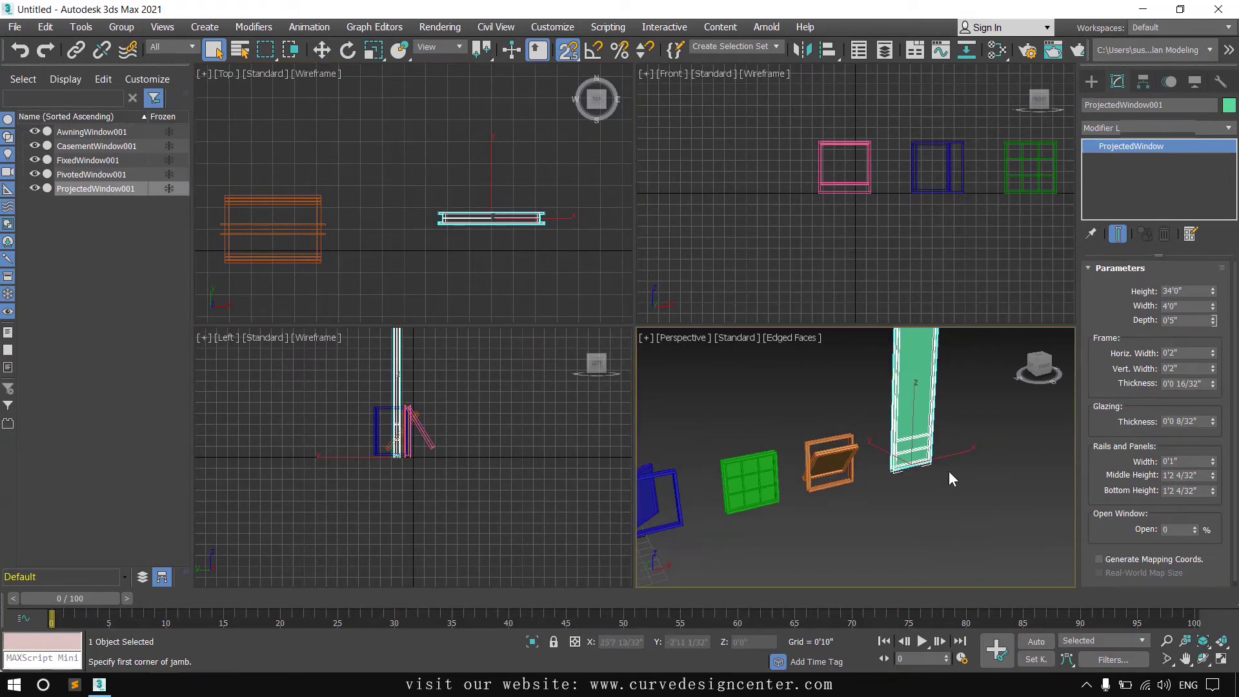
pyautogui.doubleClick(1200, 293)
pyautogui.write('4')
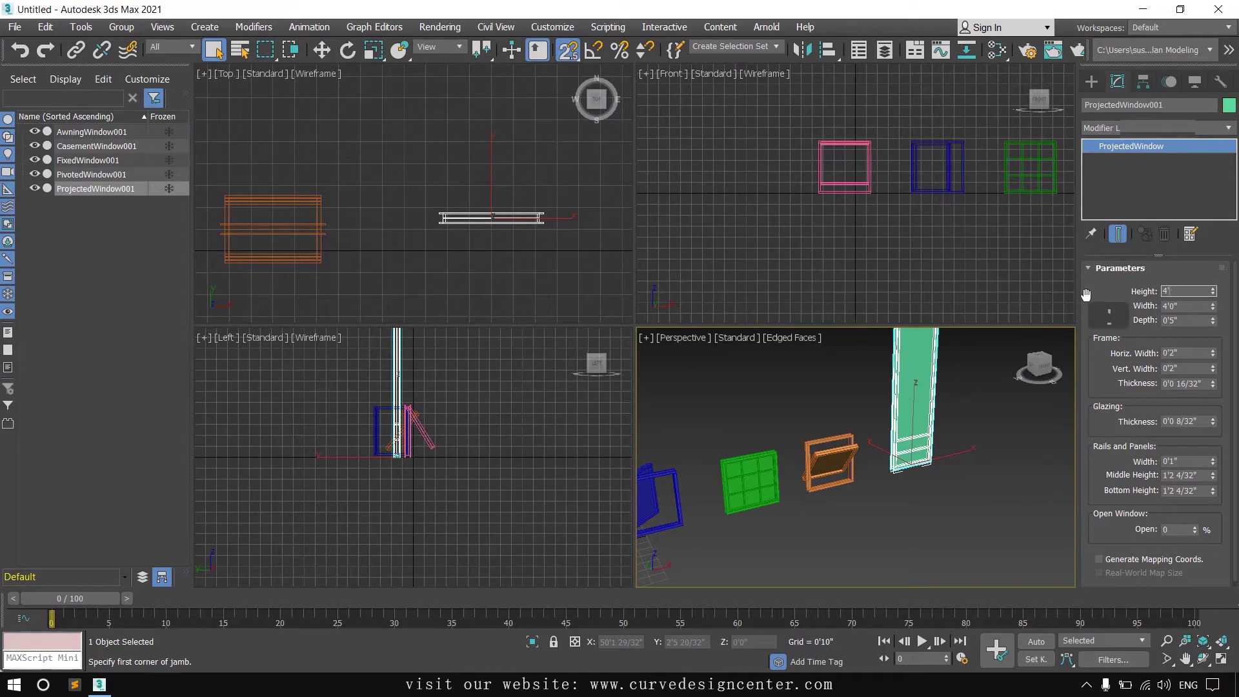
pyautogui.press('Return')
# - Set the projected window's middle panel height to 1'4 30/32" and bottom height to 1'2 22/32", and swing its panels open
pyautogui.moveTo(888, 493); pyautogui.dragTo(849, 487, button='middle')
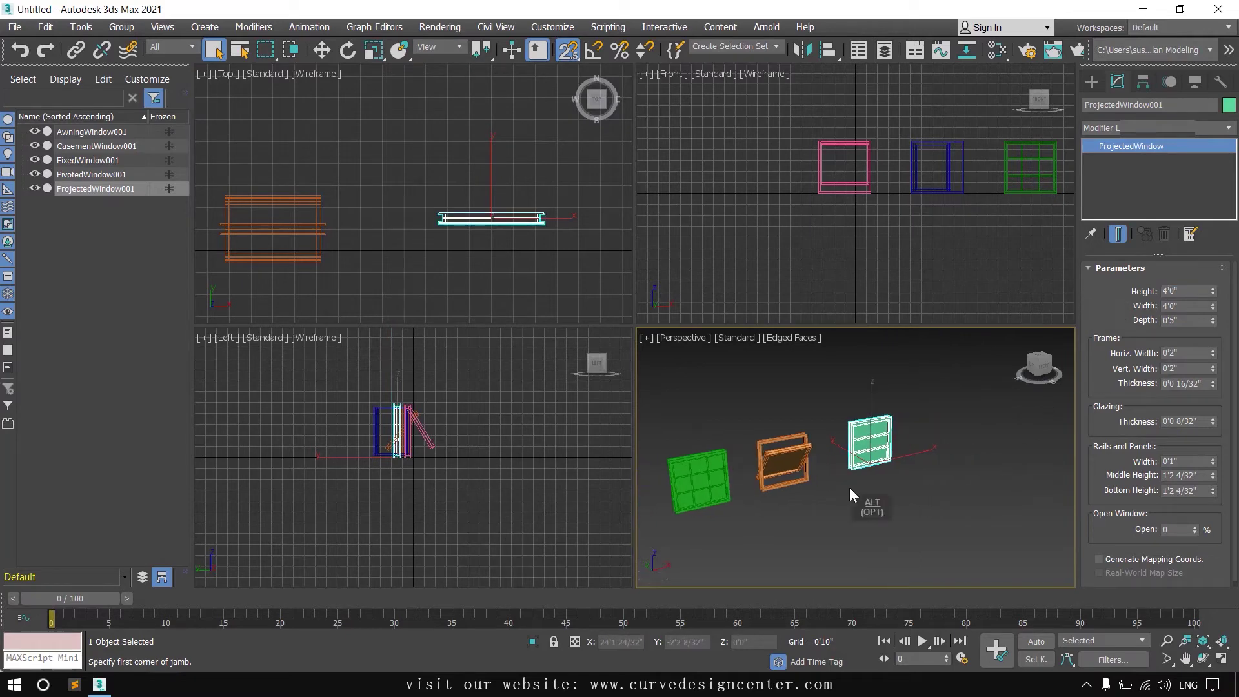
pyautogui.hotkey('alt', 'w')
pyautogui.press('z')
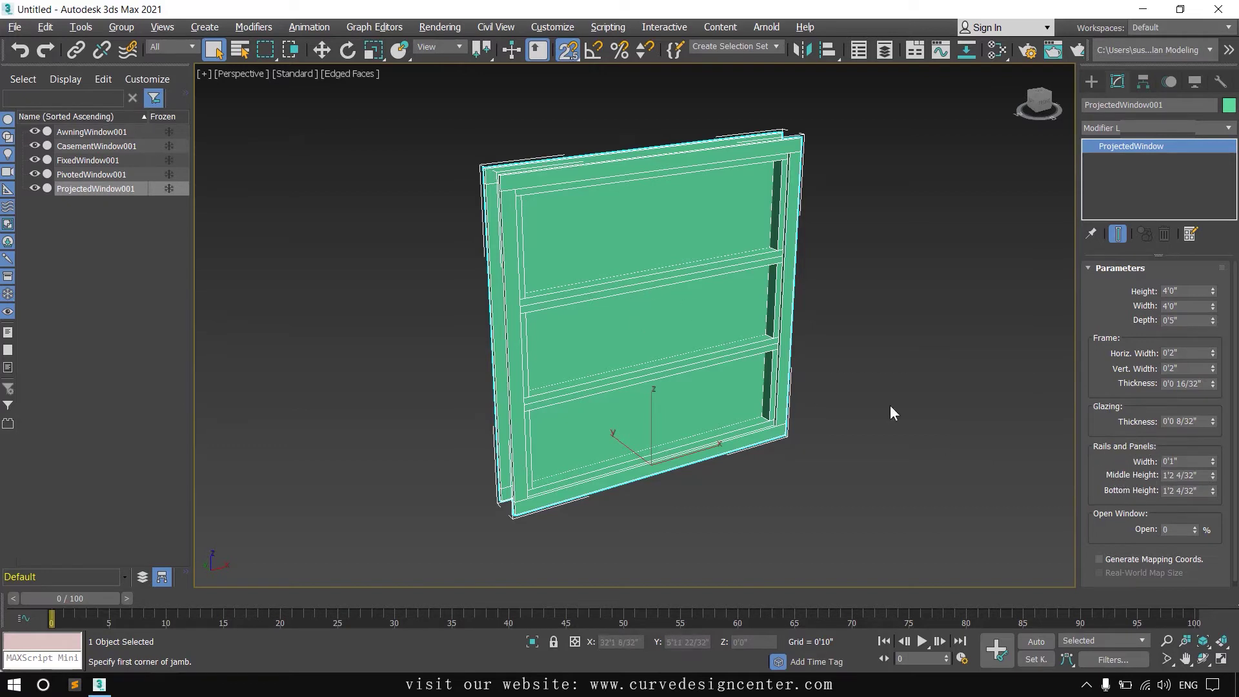
pyautogui.moveTo(1214, 476); pyautogui.dragTo(1215, 497)
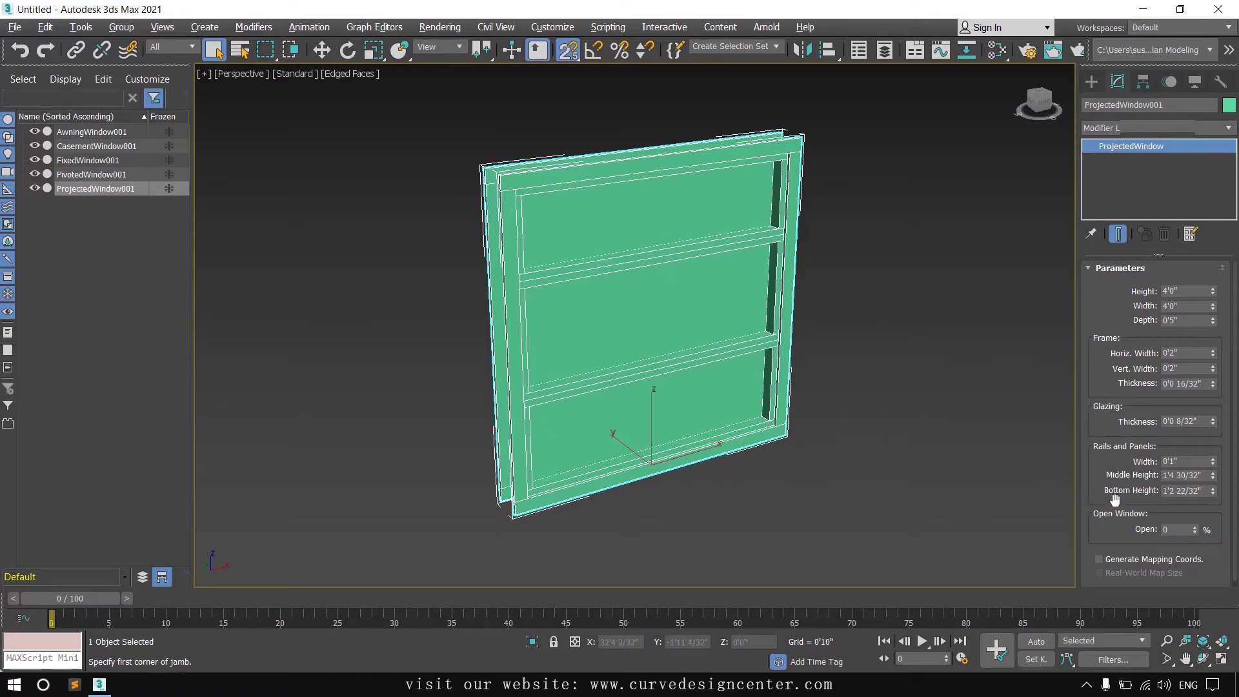
pyautogui.moveTo(1195, 528); pyautogui.dragTo(1195, 490)
pyautogui.keyDown('alt'); pyautogui.moveTo(1002, 460); pyautogui.dragTo(946, 426, button='middle'); pyautogui.keyUp('alt')
# - Draw a sliding window beside the projected window in the Top view, about 6'8" wide, 0'10" deep and 4'2" high
pyautogui.click(1091, 79)
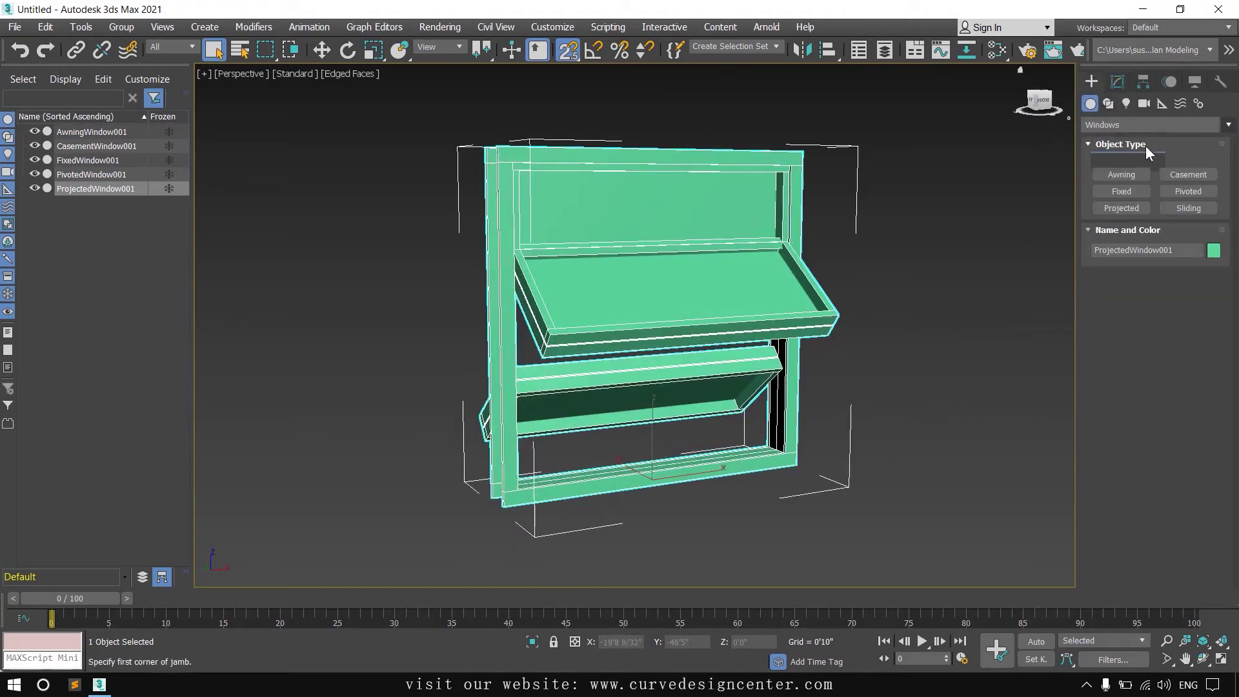
pyautogui.click(1195, 208)
pyautogui.hotkey('alt', 'w')
pyautogui.moveTo(357, 235); pyautogui.dragTo(523, 234)
pyautogui.click(522, 255)
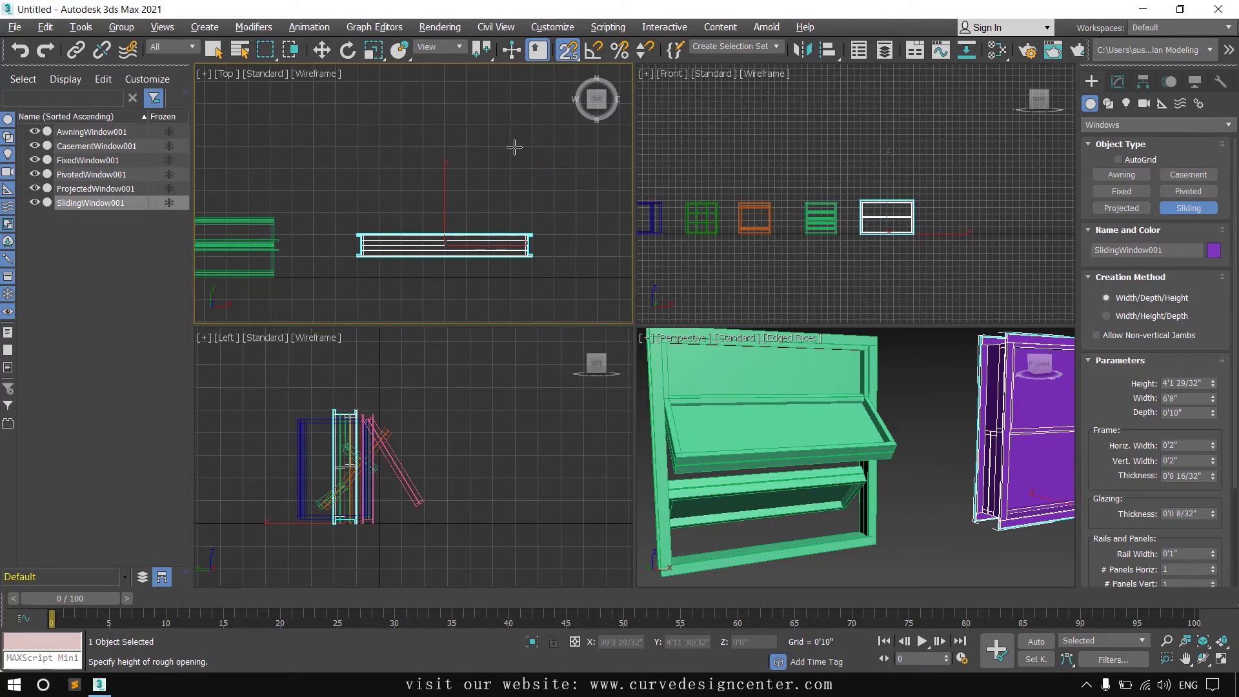
pyautogui.click(517, 175)
pyautogui.rightClick(780, 169)
# - Set the sliding window's height and width to 4'0" and its depth to 0'5"
pyautogui.click(1117, 81)
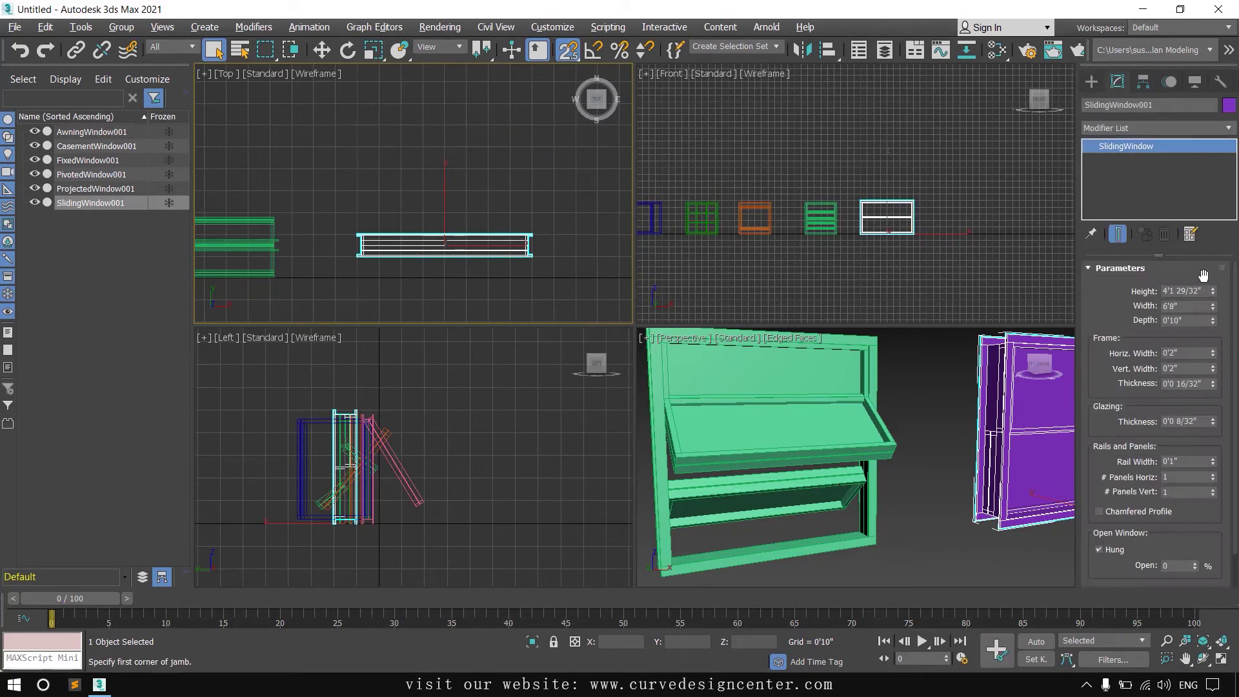
pyautogui.doubleClick(1204, 293)
pyautogui.write('6')
pyautogui.press('BackSpace')
pyautogui.press('Tab')
pyautogui.write('4')
pyautogui.press('Return')
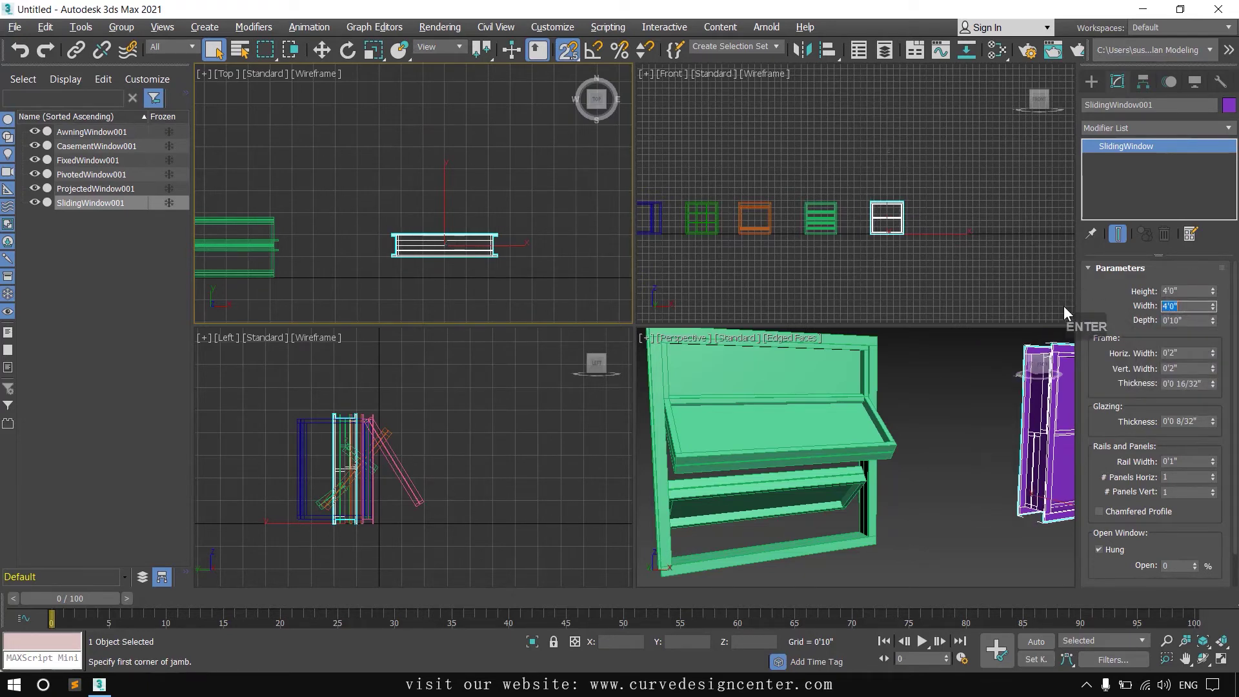
pyautogui.press('Tab')
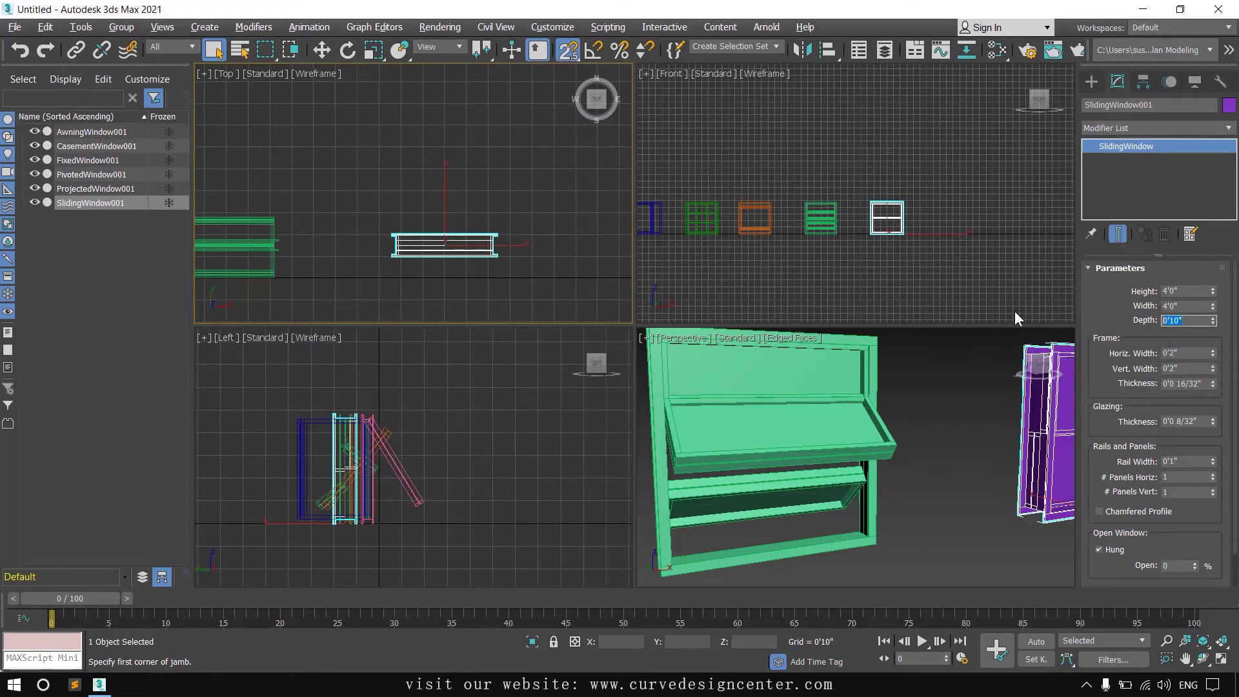
pyautogui.write('5"')
pyautogui.press('Return')
# - Divide the sliding window's sashes into 3 horizontal and 2 vertical panels
pyautogui.middleClick(954, 509)
pyautogui.press('z')
pyautogui.hotkey('alt', 'w')
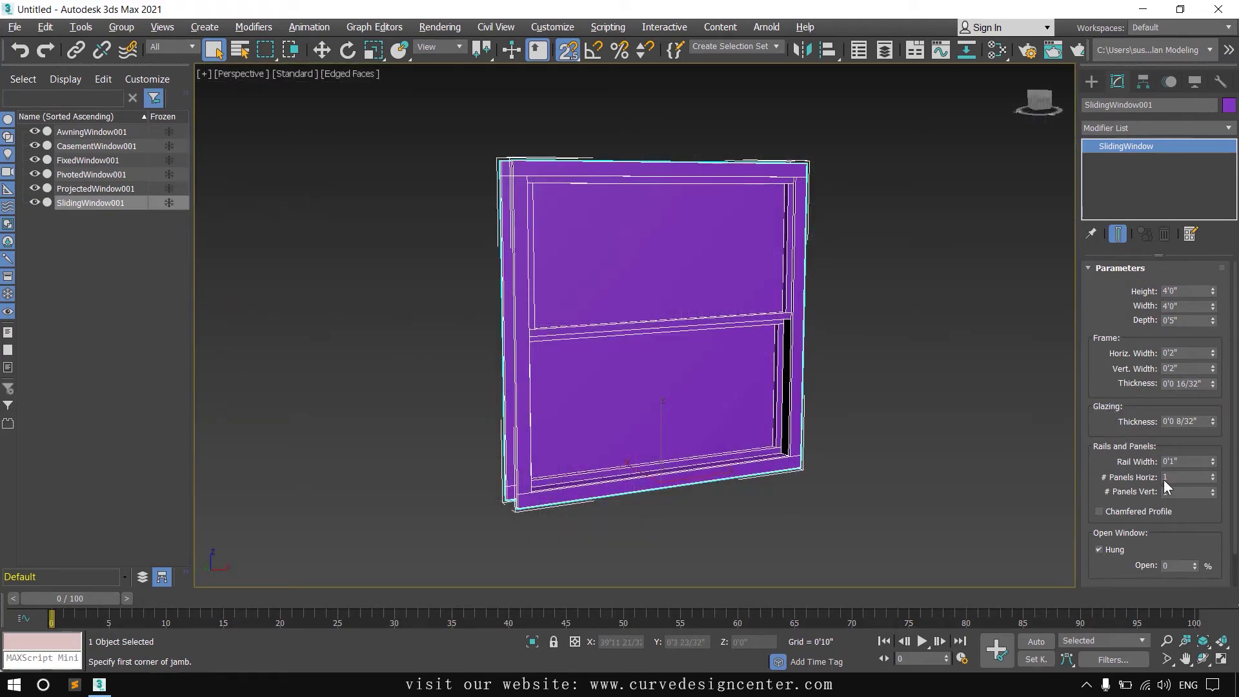
pyautogui.click(1213, 475)
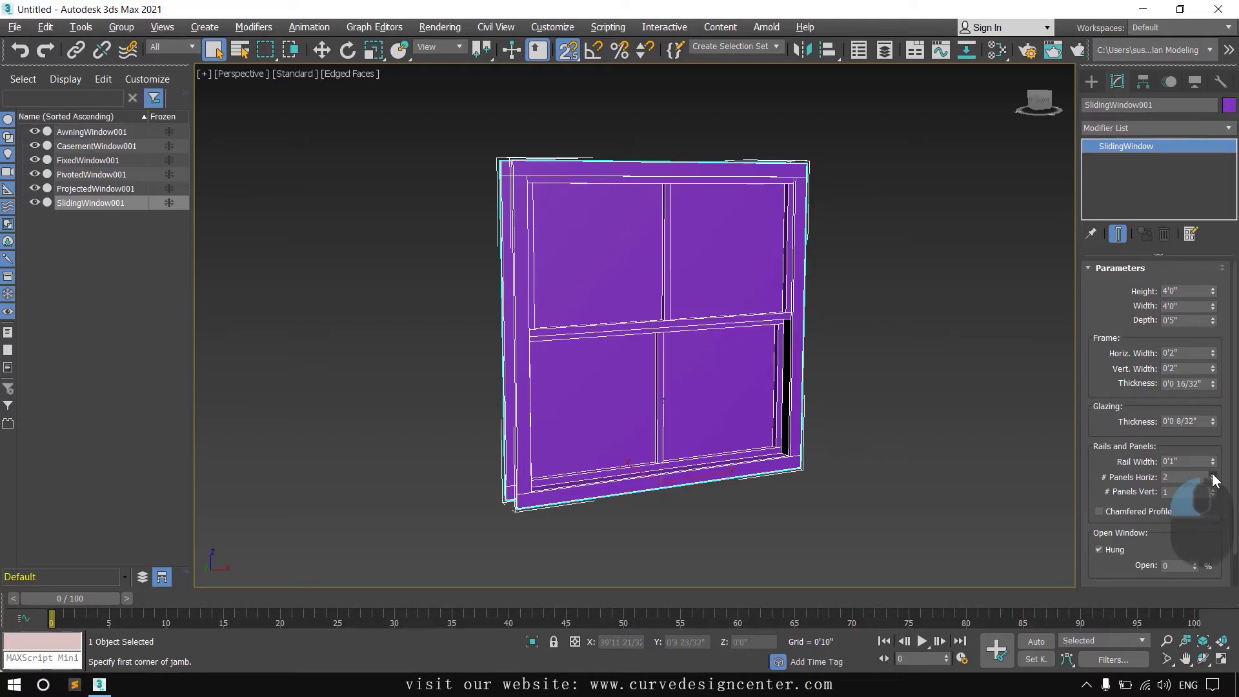
pyautogui.click(1214, 475)
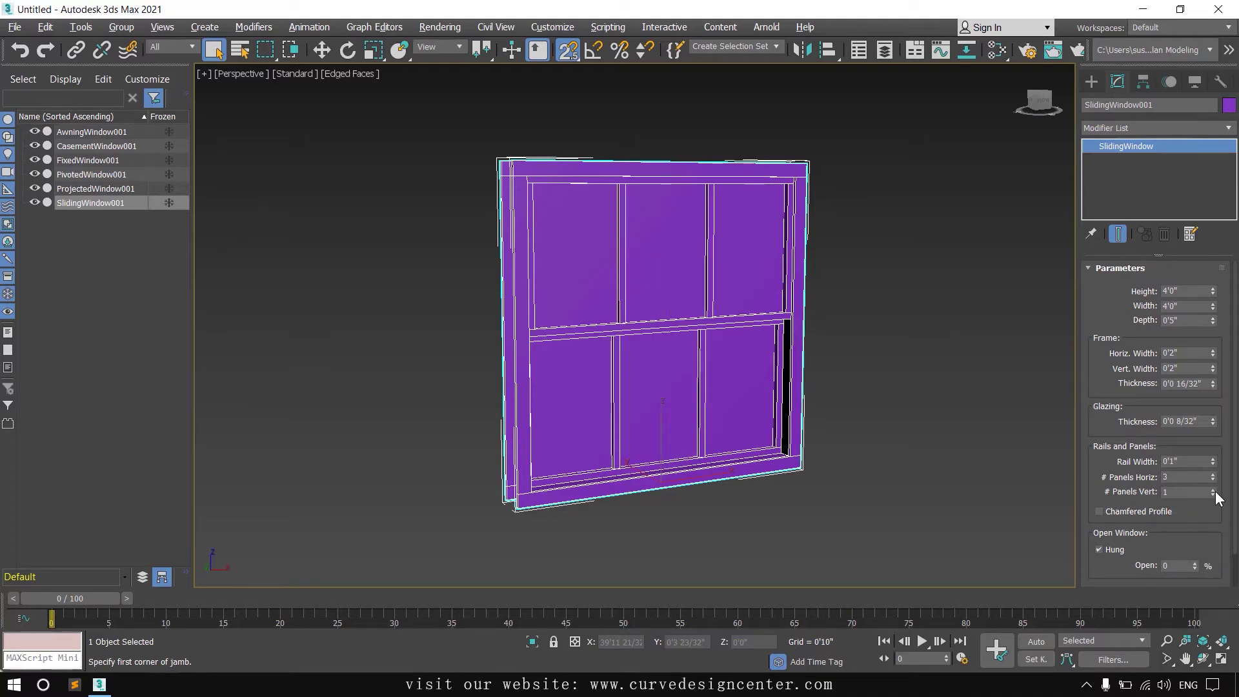
pyautogui.click(1214, 489)
pyautogui.click(1214, 489)
pyautogui.click(1214, 490)
pyautogui.click(1214, 489)
pyautogui.click(1214, 489)
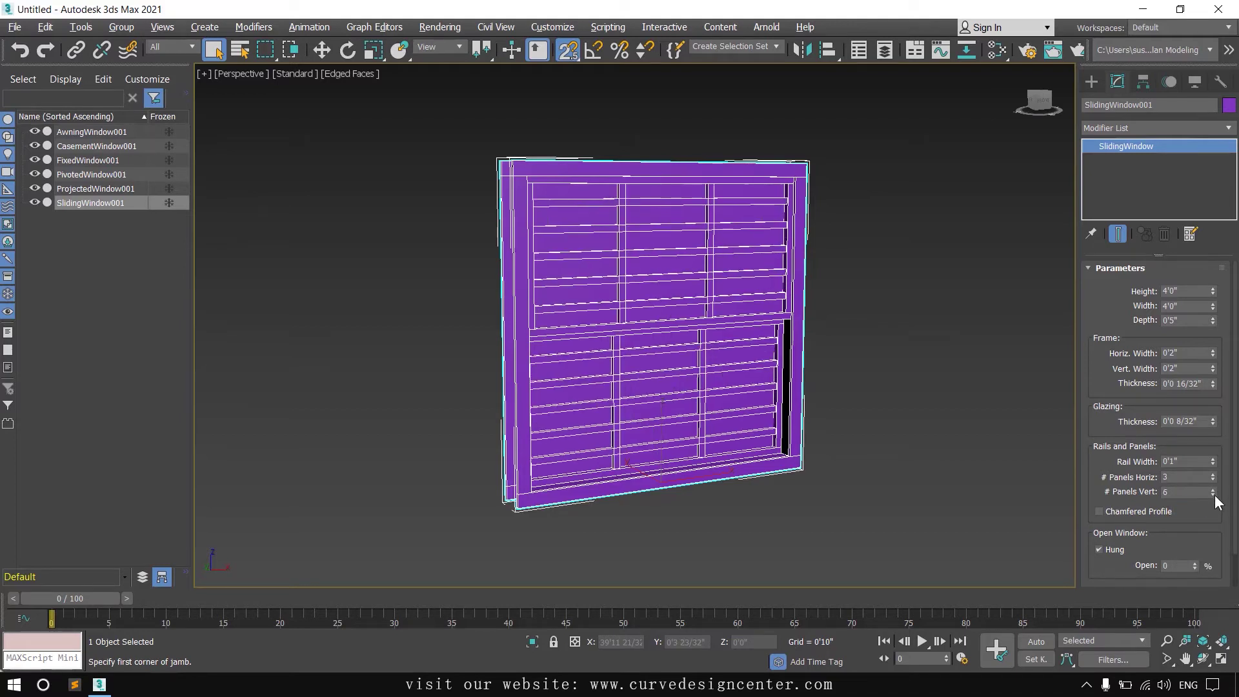
pyautogui.click(1214, 494)
pyautogui.click(1214, 494)
pyautogui.click(1214, 495)
pyautogui.click(1214, 495)
# - Try out the sliding window's opening percentage and return it to 0%
pyautogui.moveTo(1195, 567)
pyautogui.mouseDown()
pyautogui.moveTo(1194, 498)
pyautogui.moveTo(1194, 571)
pyautogui.mouseUp()
pyautogui.scroll(3, 913, 368)
pyautogui.scroll(-10, 913, 367)
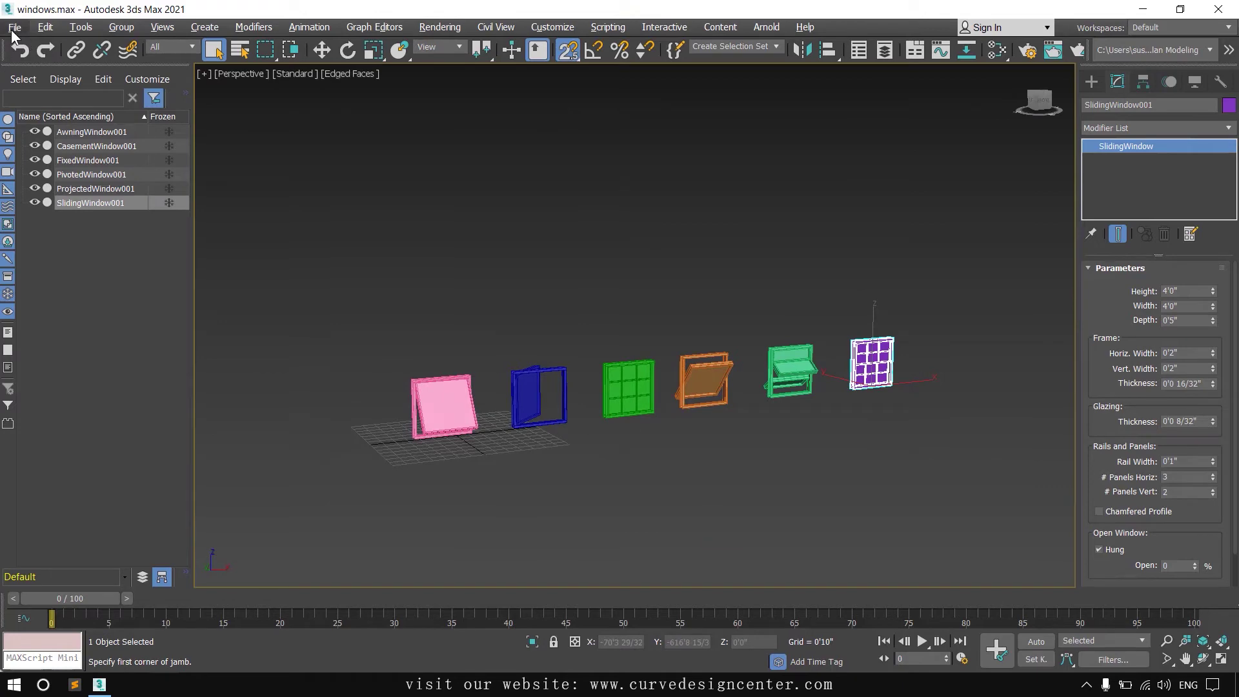
# - Open the recent floor plan scene Start_File_03.max
pyautogui.click(15, 27)
pyautogui.moveTo(51, 104)
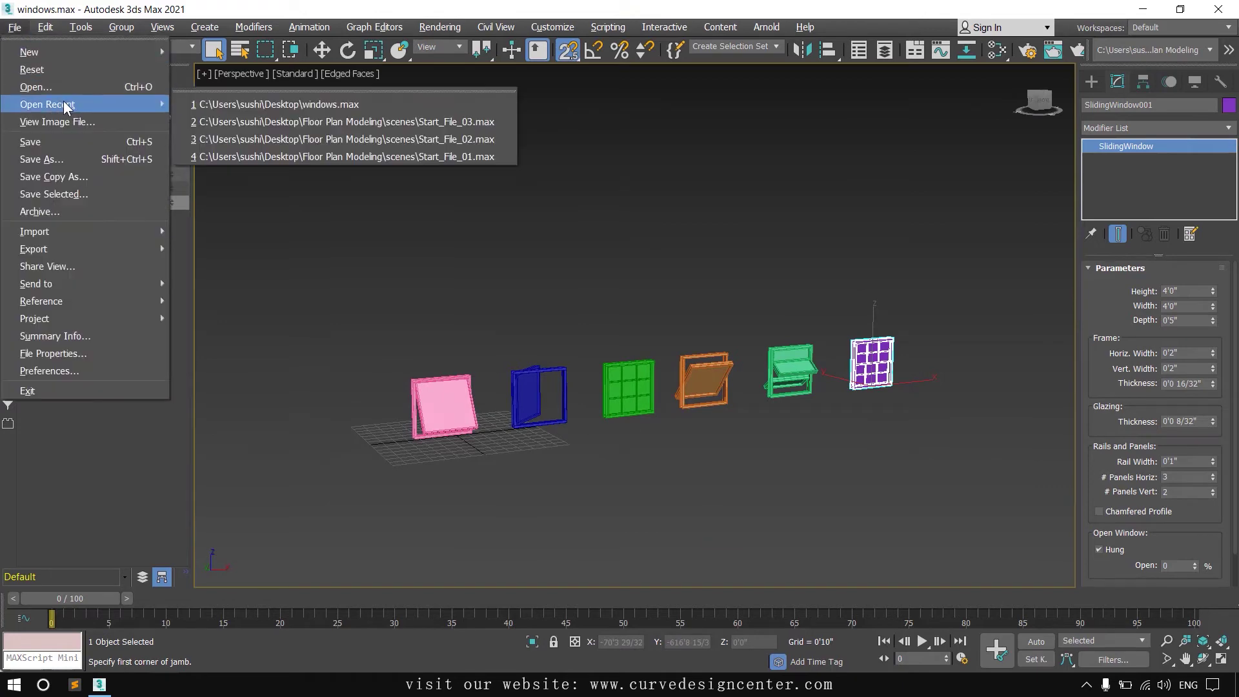
pyautogui.click(231, 121)
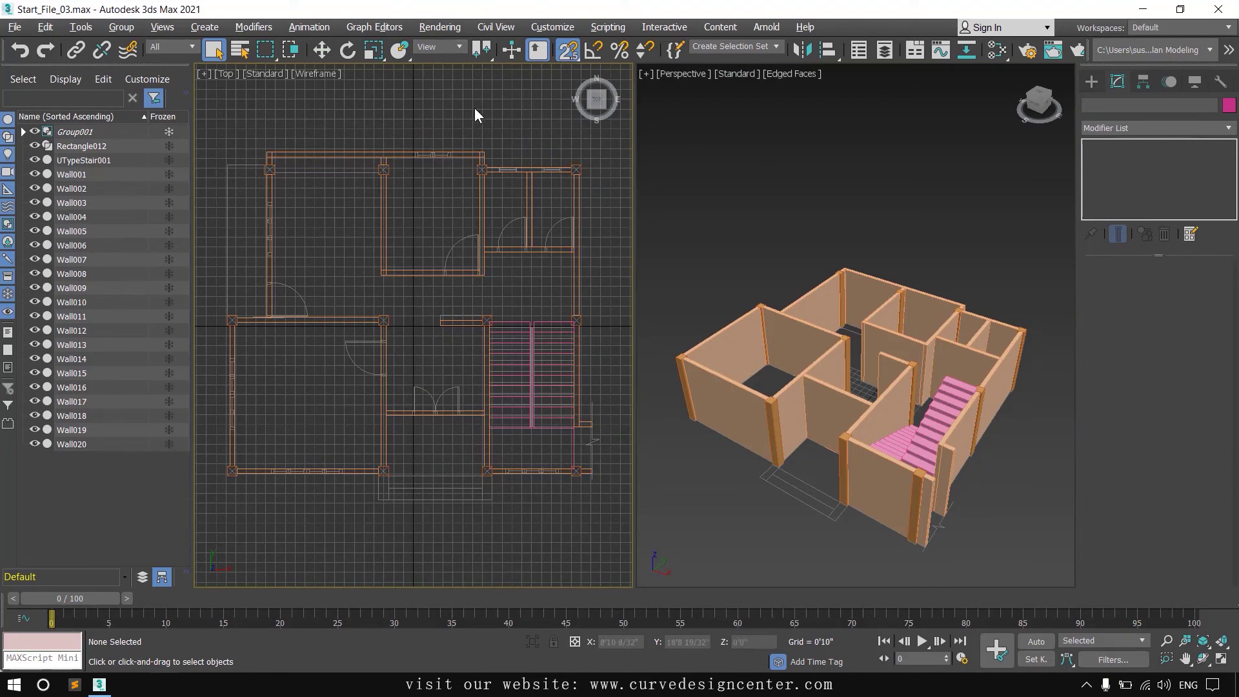
# - Set object snapping to use Edge/Segment
pyautogui.scroll(6, 423, 185)
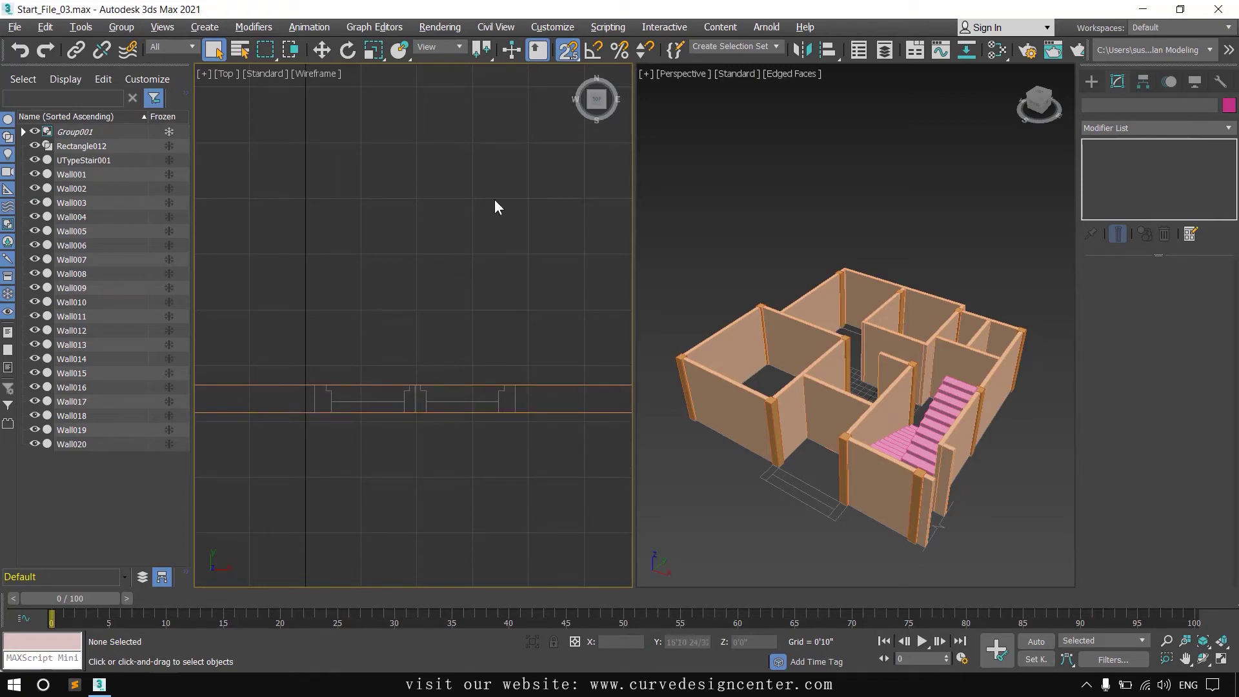
pyautogui.rightClick(568, 50)
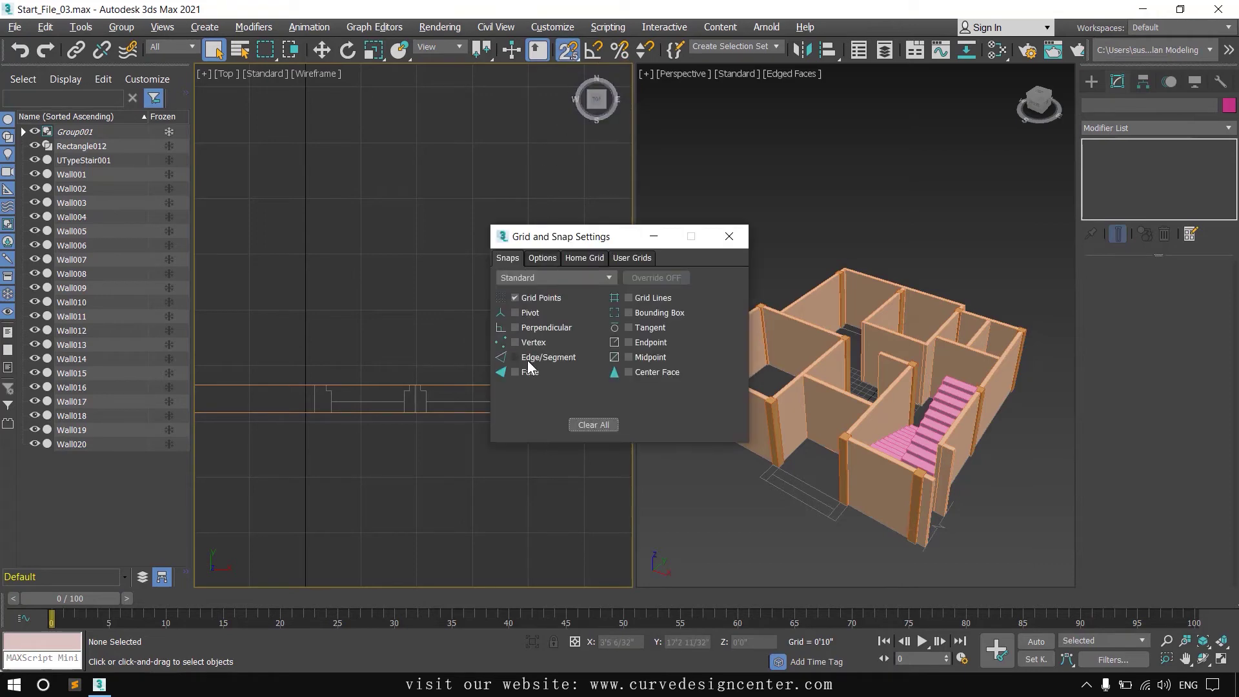
pyautogui.click(536, 358)
pyautogui.click(736, 241)
# - Create a fixed window in the rear wall over its plan mark, about 3'1" wide, 0'5" deep and 2'0" high
pyautogui.click(1092, 82)
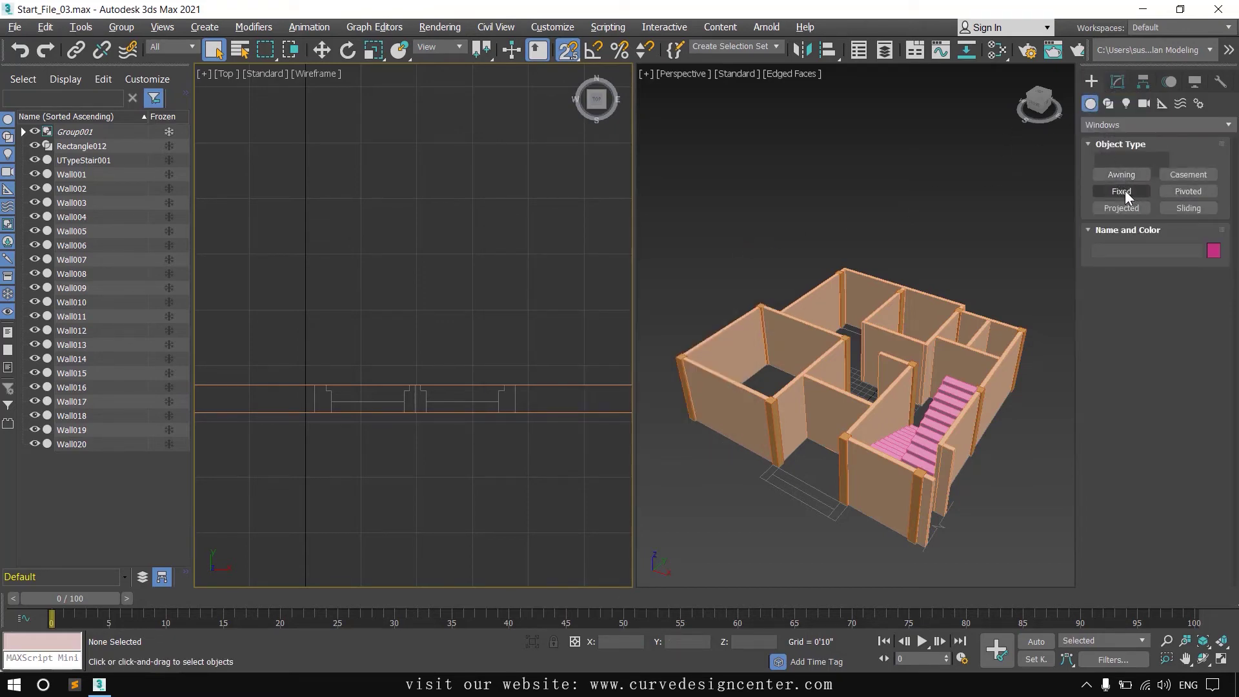
pyautogui.click(1124, 191)
pyautogui.moveTo(319, 349); pyautogui.dragTo(304, 254, button='middle')
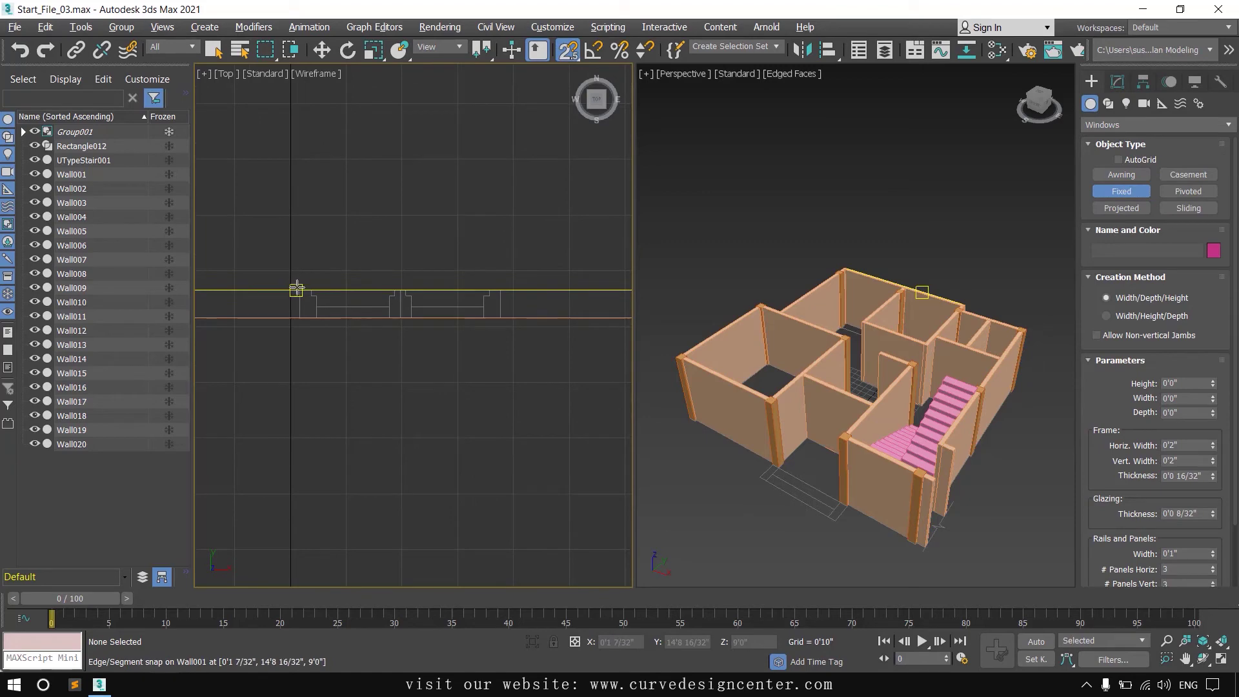
pyautogui.moveTo(296, 290); pyautogui.dragTo(503, 287)
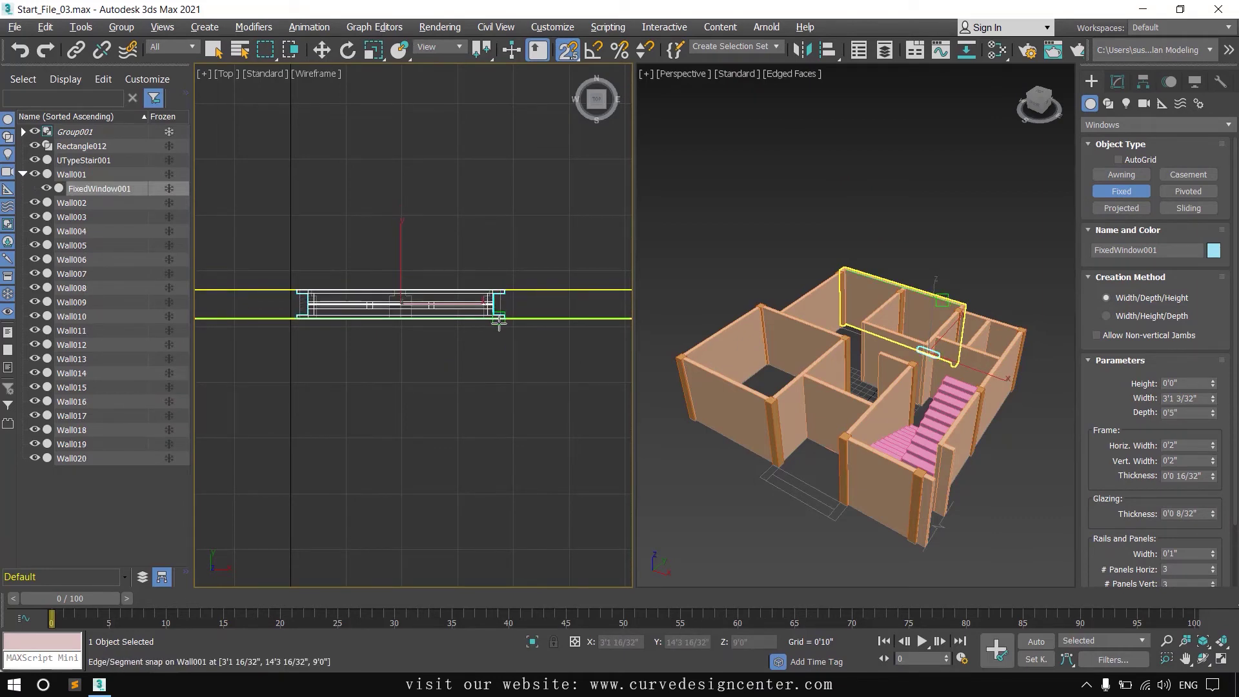
pyautogui.click(499, 322)
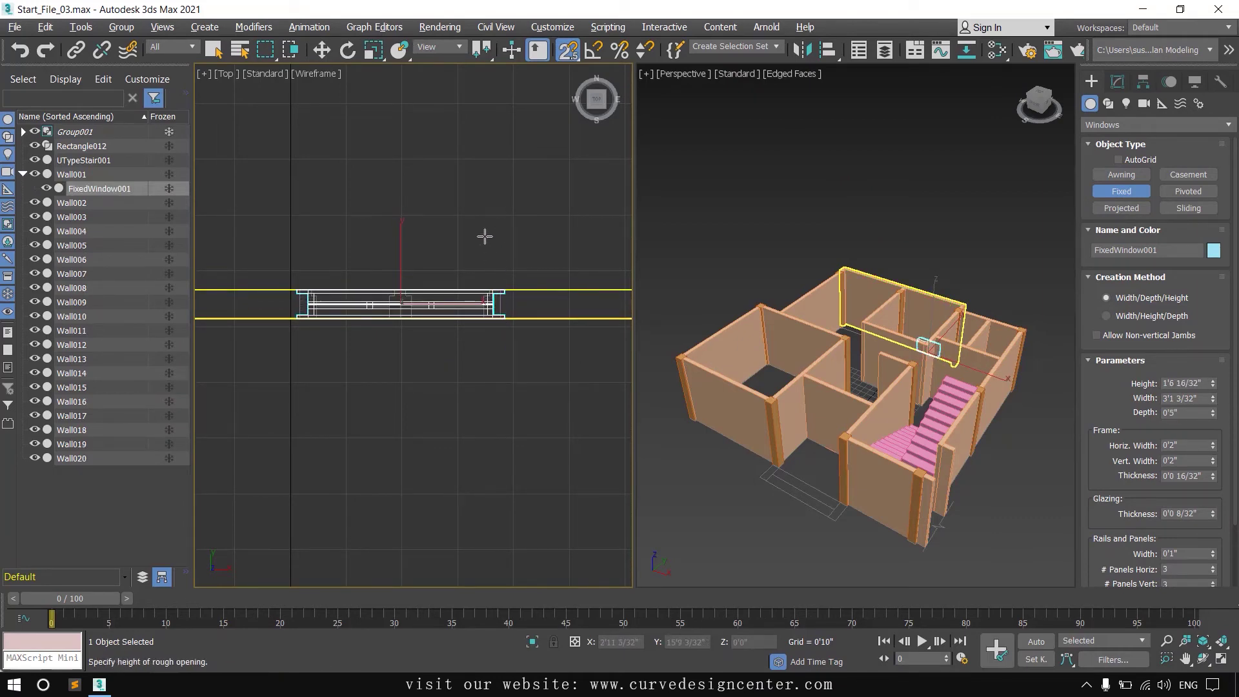
pyautogui.click(486, 190)
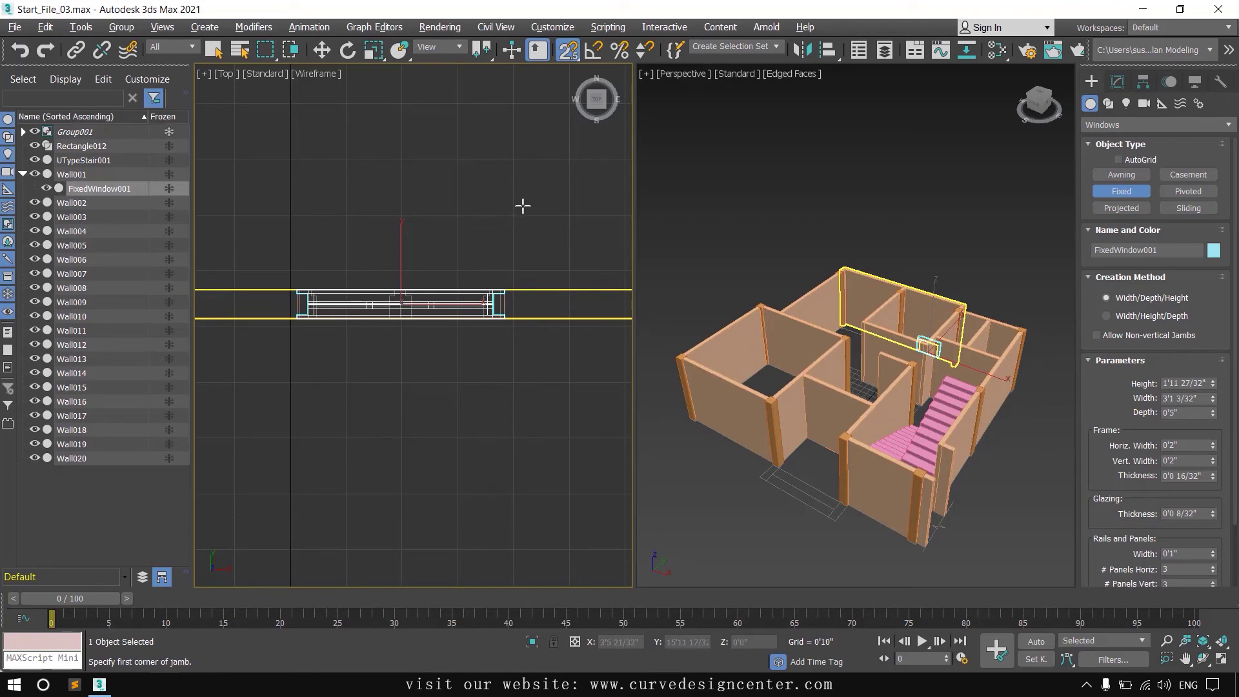
pyautogui.rightClick(521, 177)
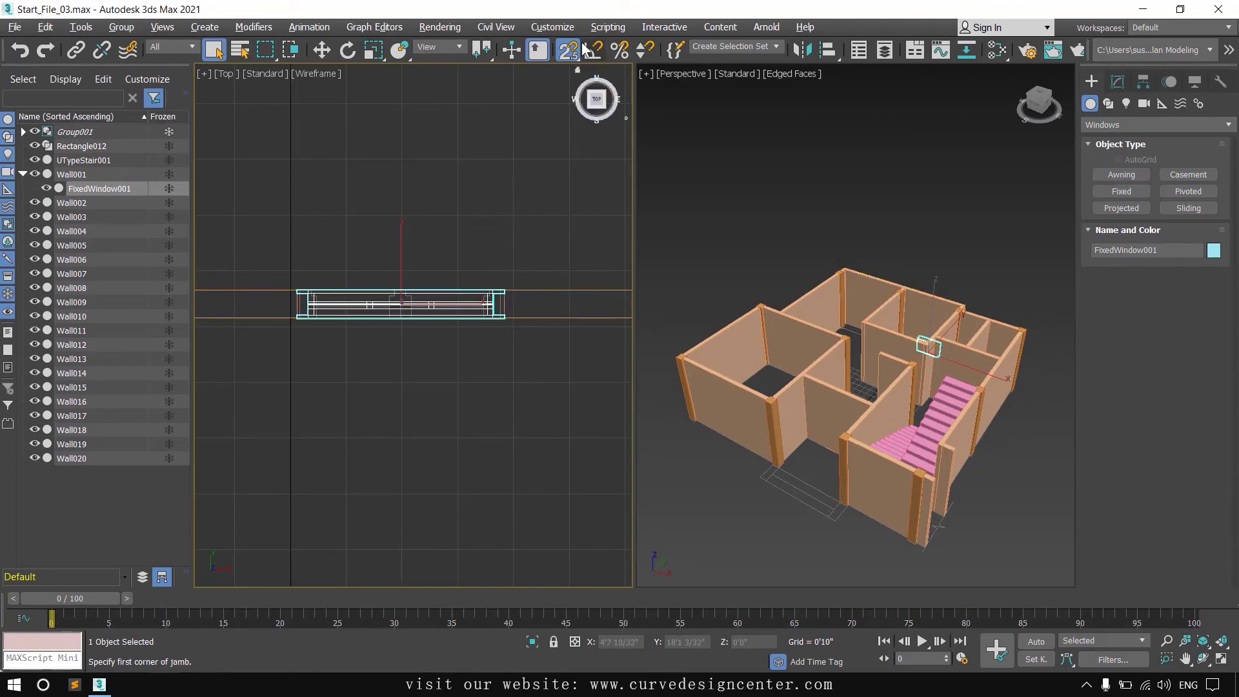
# - Set the fixed window's width to 3'0" and its height to 60 inches (5'0")
pyautogui.keyDown('alt'); pyautogui.moveTo(932, 268); pyautogui.dragTo(852, 342, button='middle'); pyautogui.keyUp('alt')
pyautogui.scroll(-6, 871, 361)
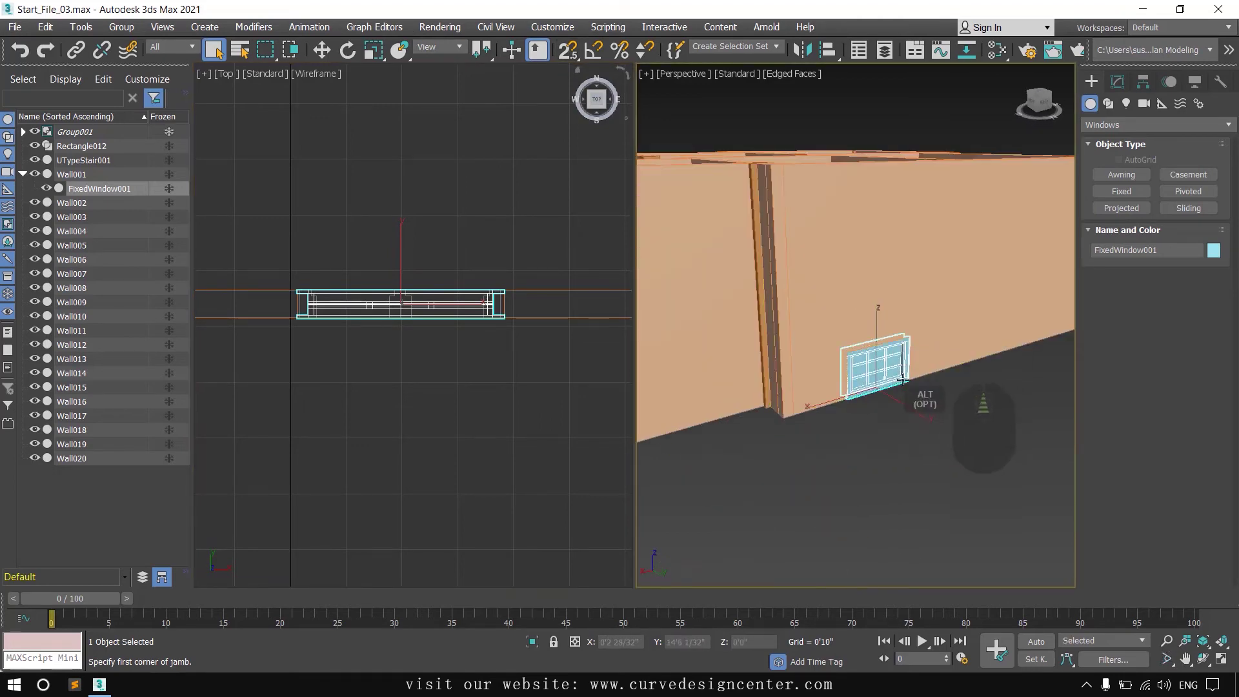
pyautogui.moveTo(892, 449); pyautogui.dragTo(870, 479, button='middle')
pyautogui.click(1115, 84)
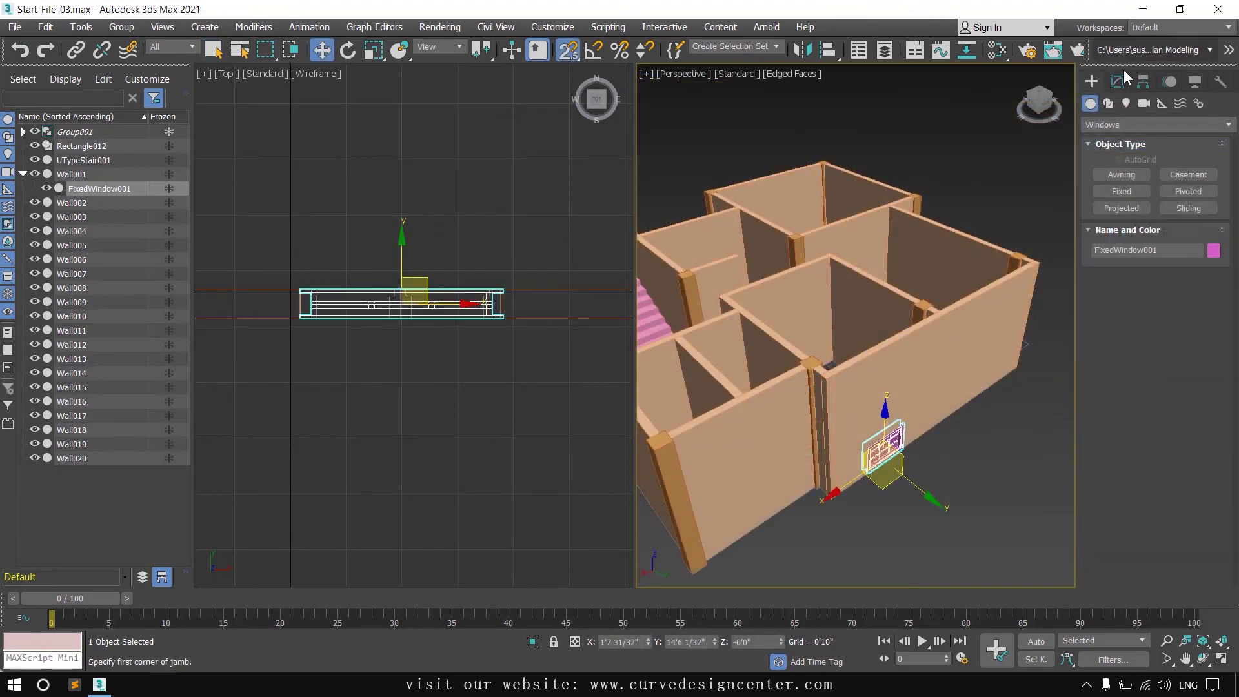
pyautogui.click(1117, 81)
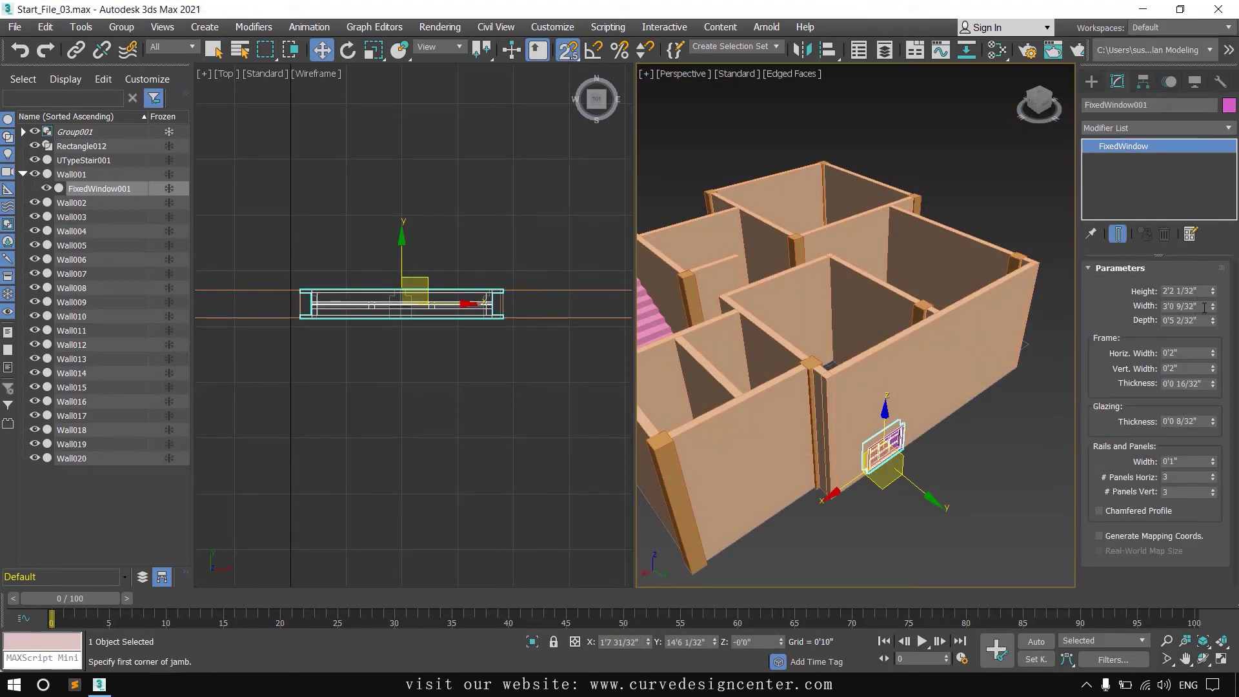
pyautogui.doubleClick(1204, 308)
pyautogui.write('3')
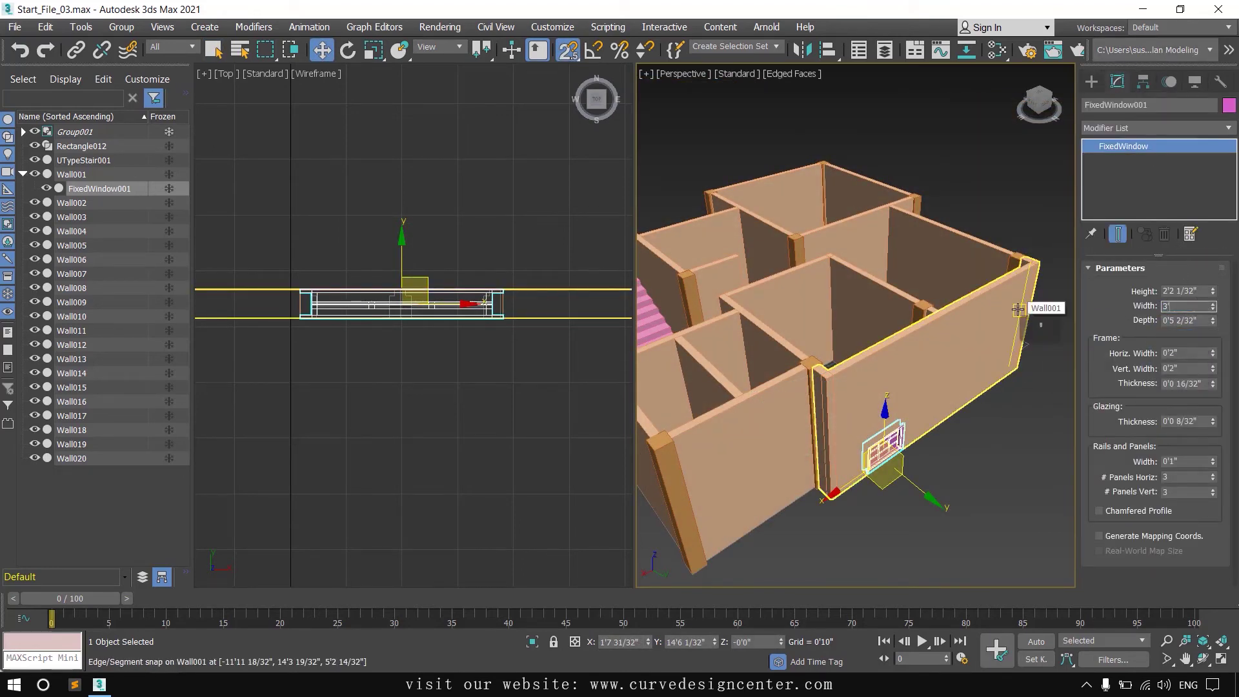
pyautogui.write('\'0"')
pyautogui.press('Return')
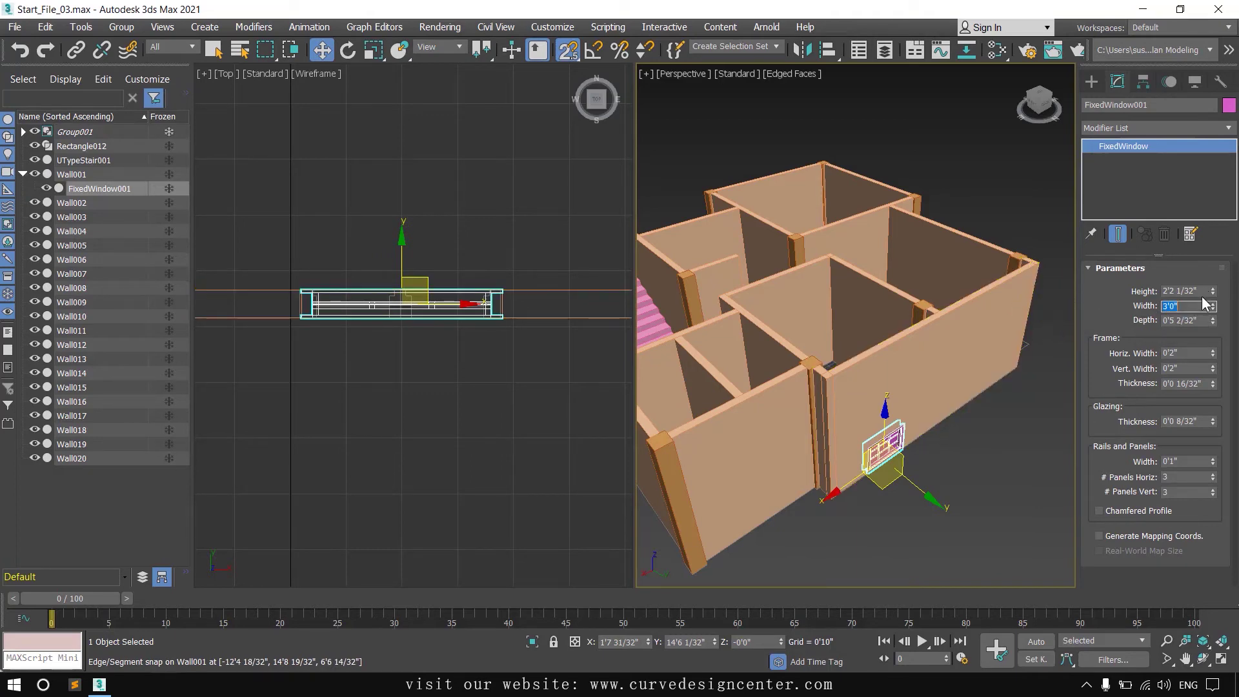
pyautogui.doubleClick(1202, 291)
pyautogui.write('60')
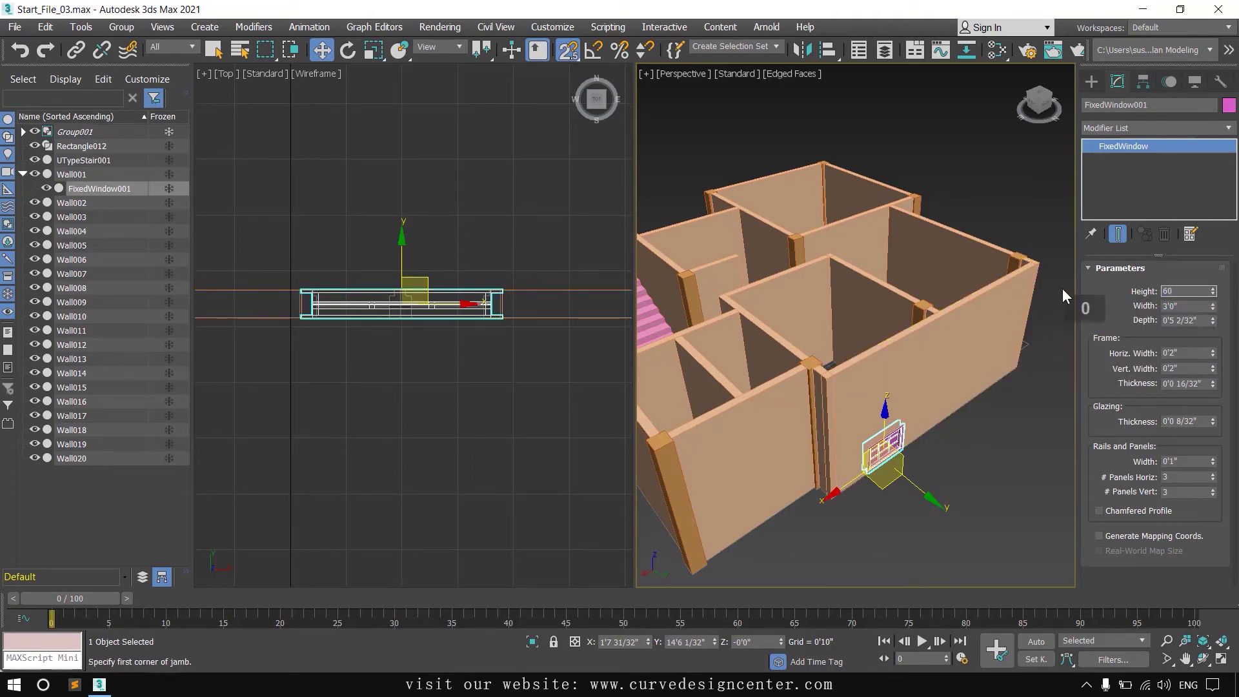
pyautogui.press('Return')
# - Raise the fixed window to a Z position of 18 inches (1'6")
pyautogui.scroll(5, 1062, 288)
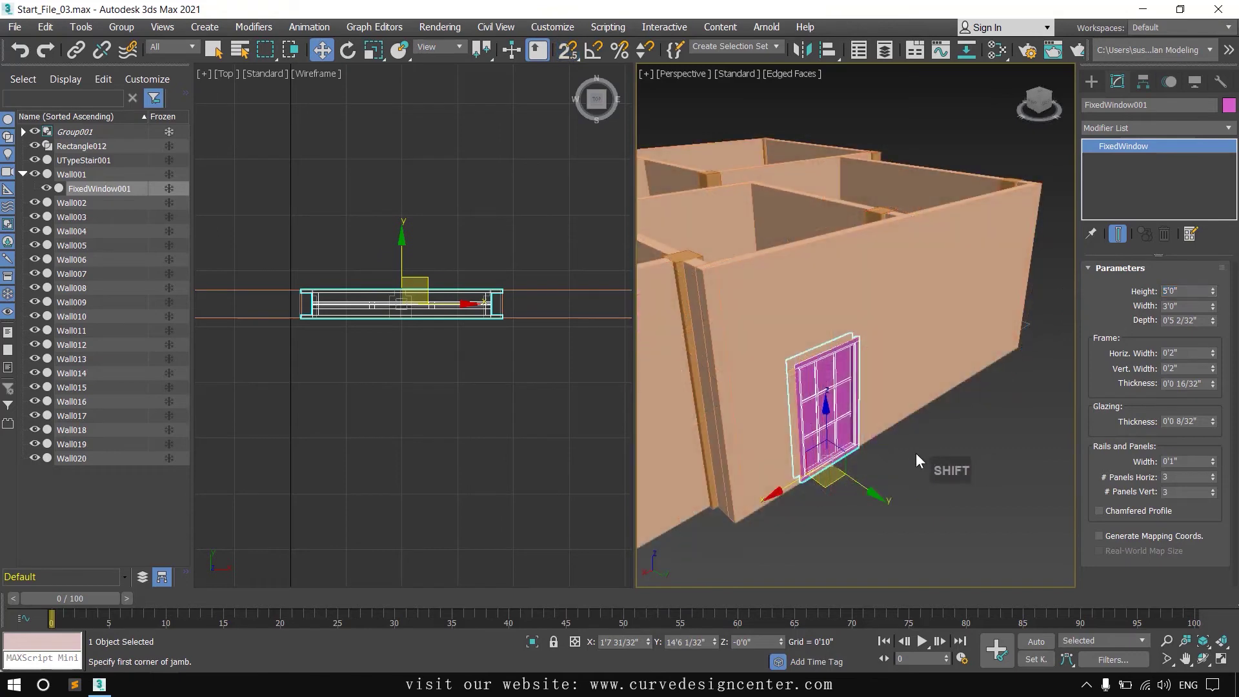
pyautogui.scroll(3, 837, 466)
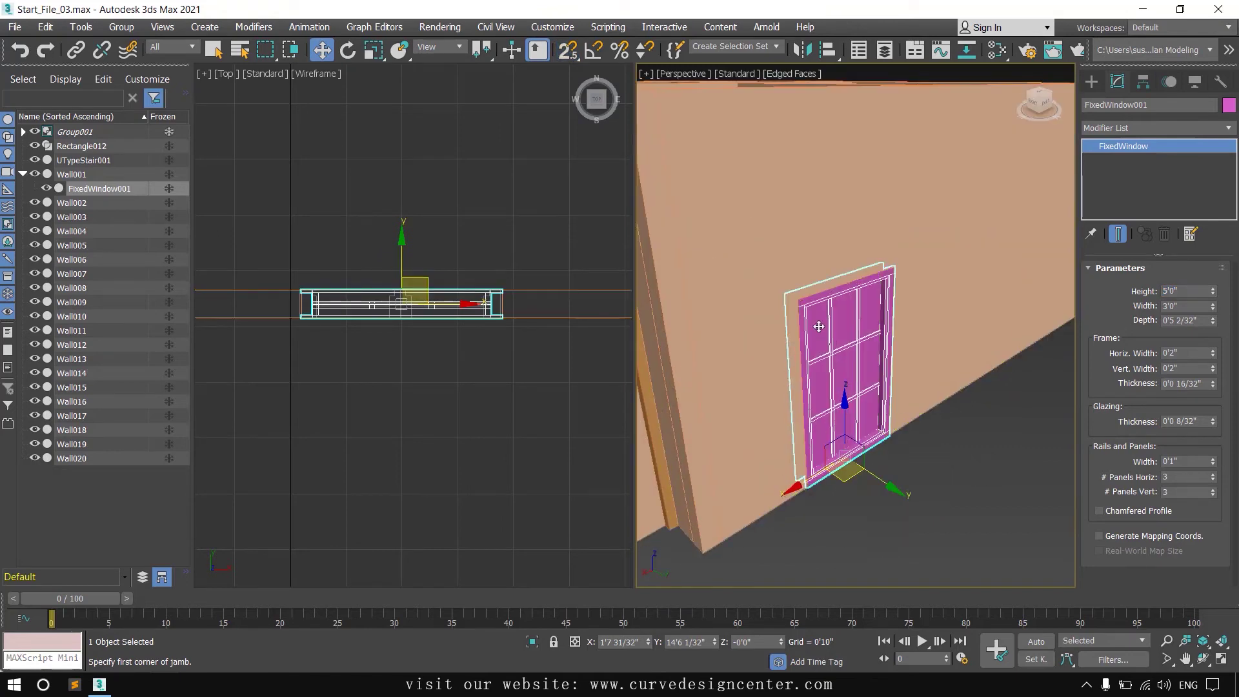
pyautogui.doubleClick(763, 641)
pyautogui.write('18')
pyautogui.press('Return')
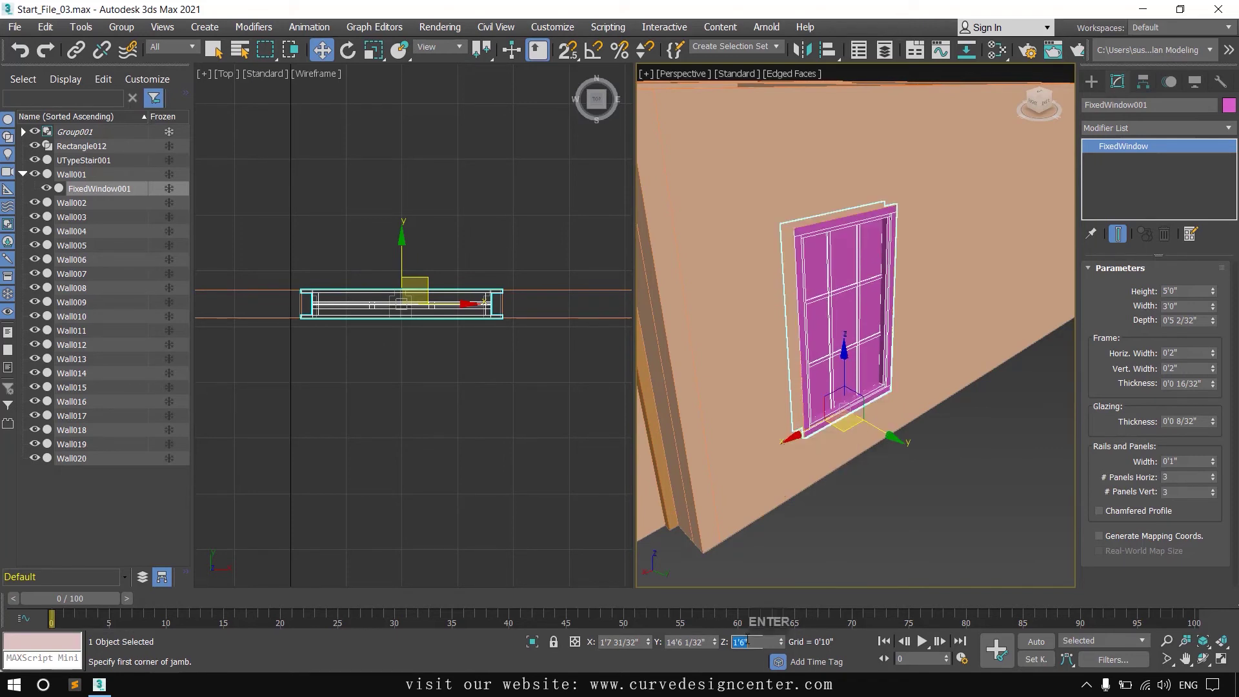
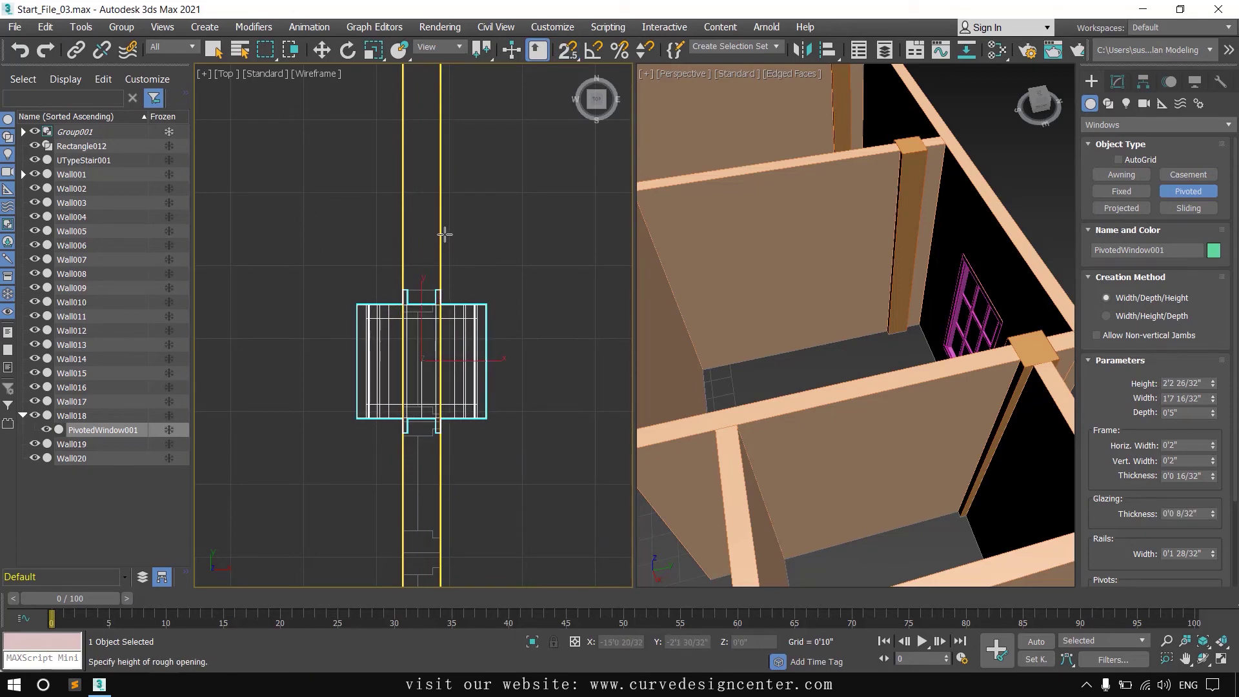
# - Finish the pivoted window in Wall018 at about 2'4" high and set its opening to 0%
pyautogui.click(478, 242)
pyautogui.press('w')
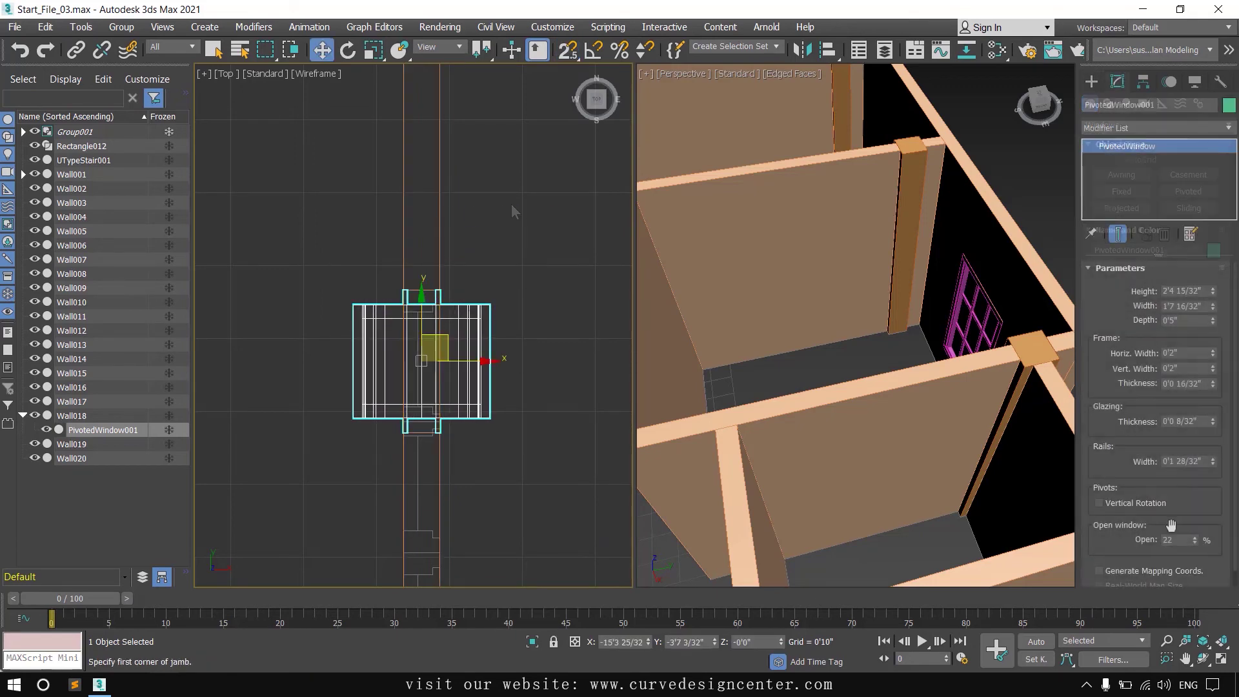
pyautogui.rightClick(1197, 543)
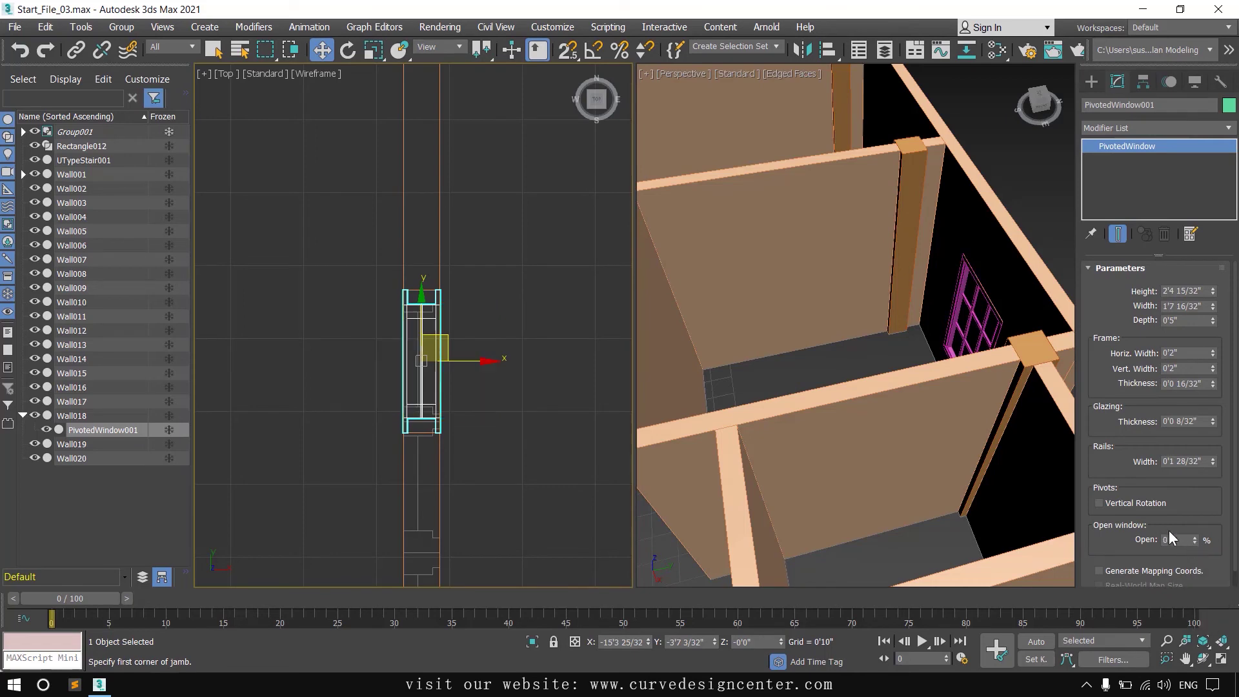
# - Raise the pivoted window to a Z position of 18 inches (1'6")
pyautogui.moveTo(452, 387); pyautogui.dragTo(430, 387, button='middle')
pyautogui.keyDown('alt'); pyautogui.moveTo(846, 359); pyautogui.dragTo(790, 368, button='middle'); pyautogui.keyUp('alt')
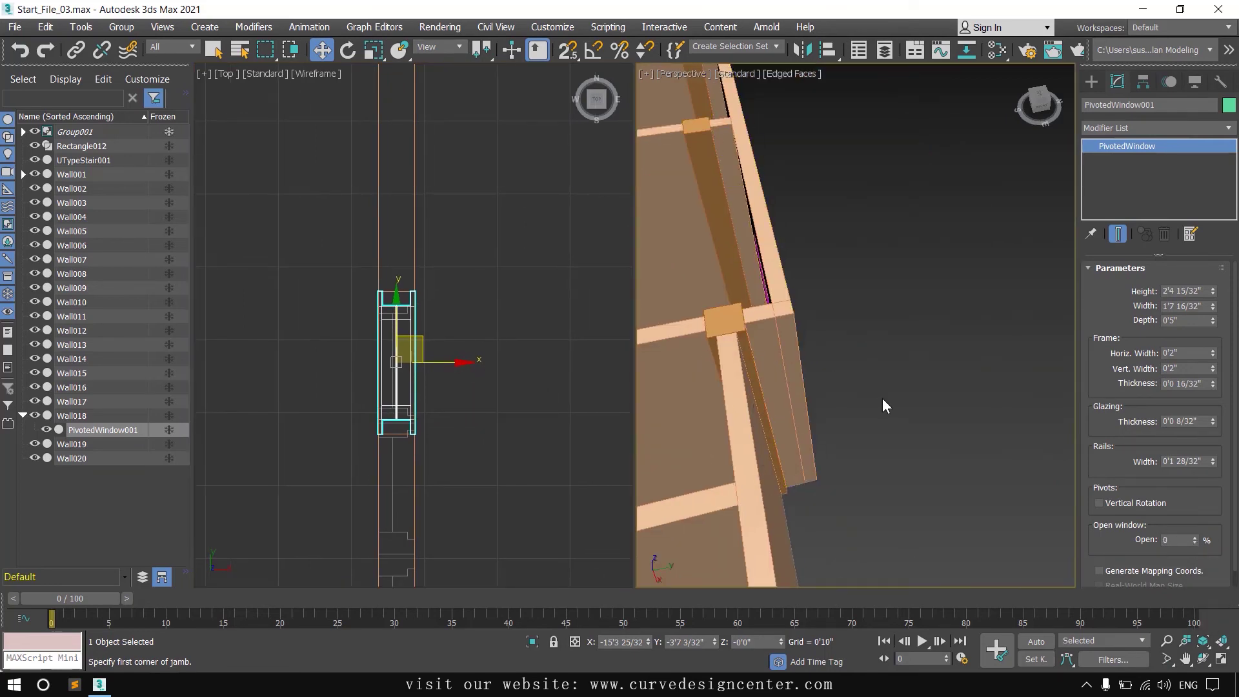
pyautogui.moveTo(884, 401)
pyautogui.keyDown('alt'); pyautogui.mouseDown(button='middle')
pyautogui.moveTo(804, 520)
pyautogui.moveTo(894, 412)
pyautogui.mouseUp(button='middle'); pyautogui.keyUp('alt')
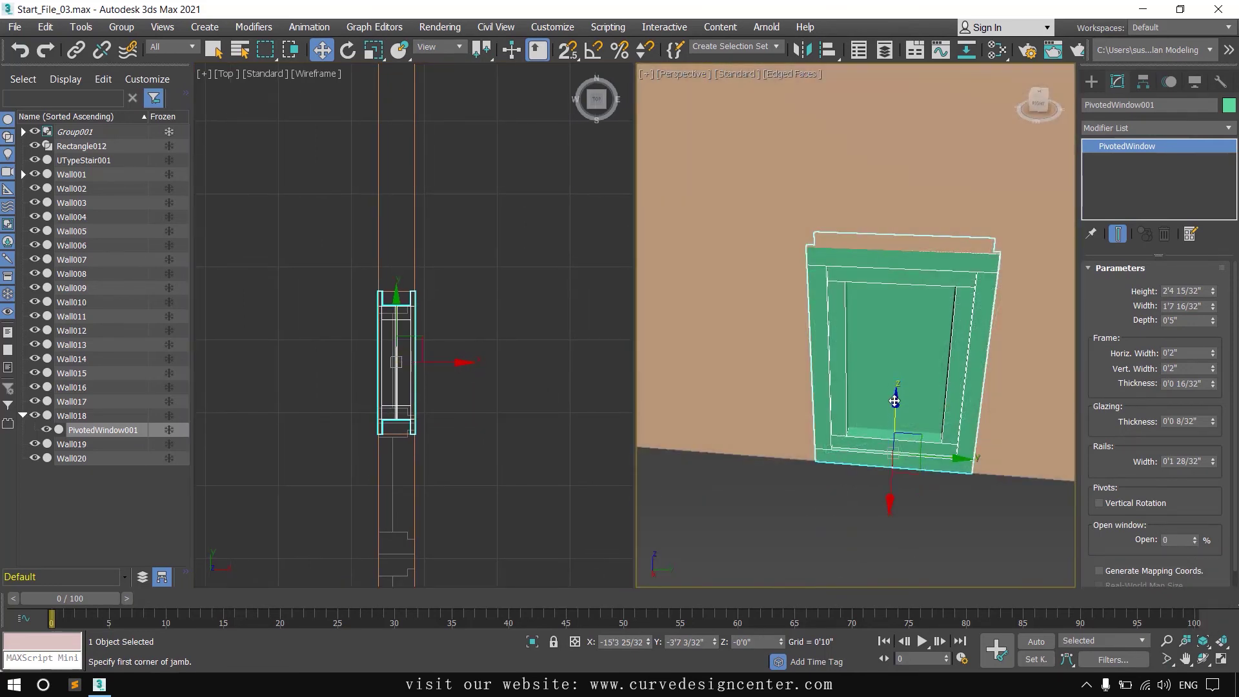
pyautogui.doubleClick(765, 644)
pyautogui.write('18')
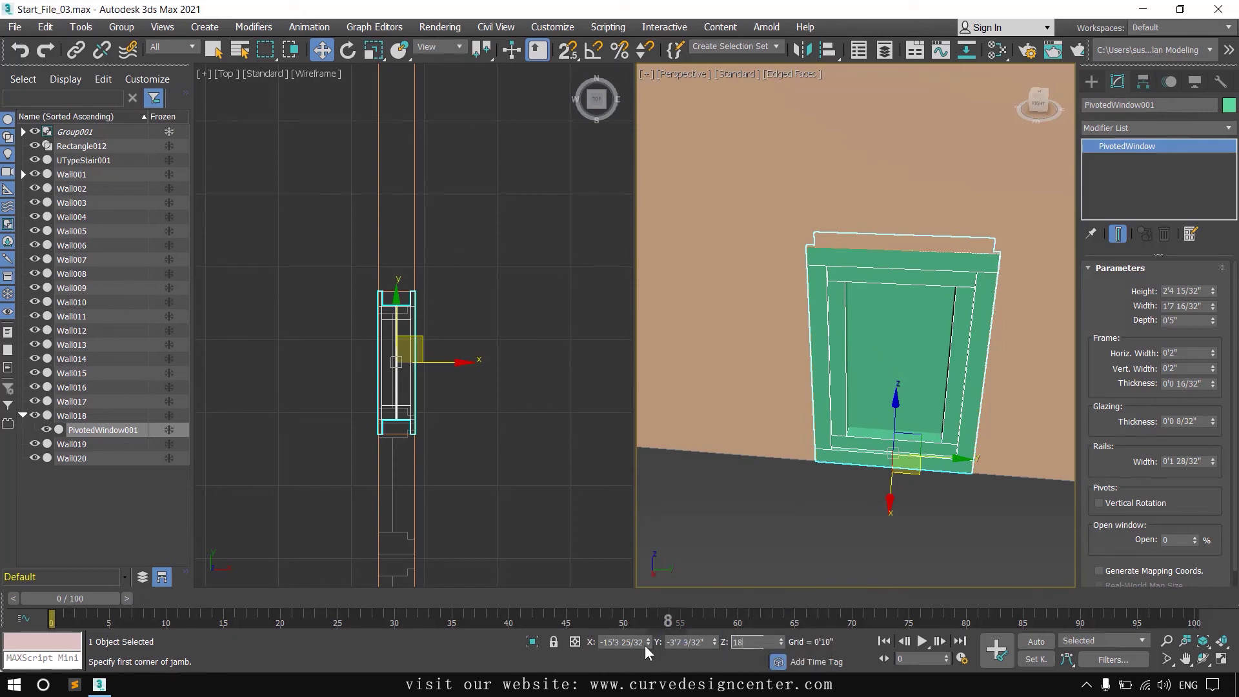
pyautogui.press('Return')
# - Set the pivoted window's width to 2'0"
pyautogui.scroll(-3, 732, 474)
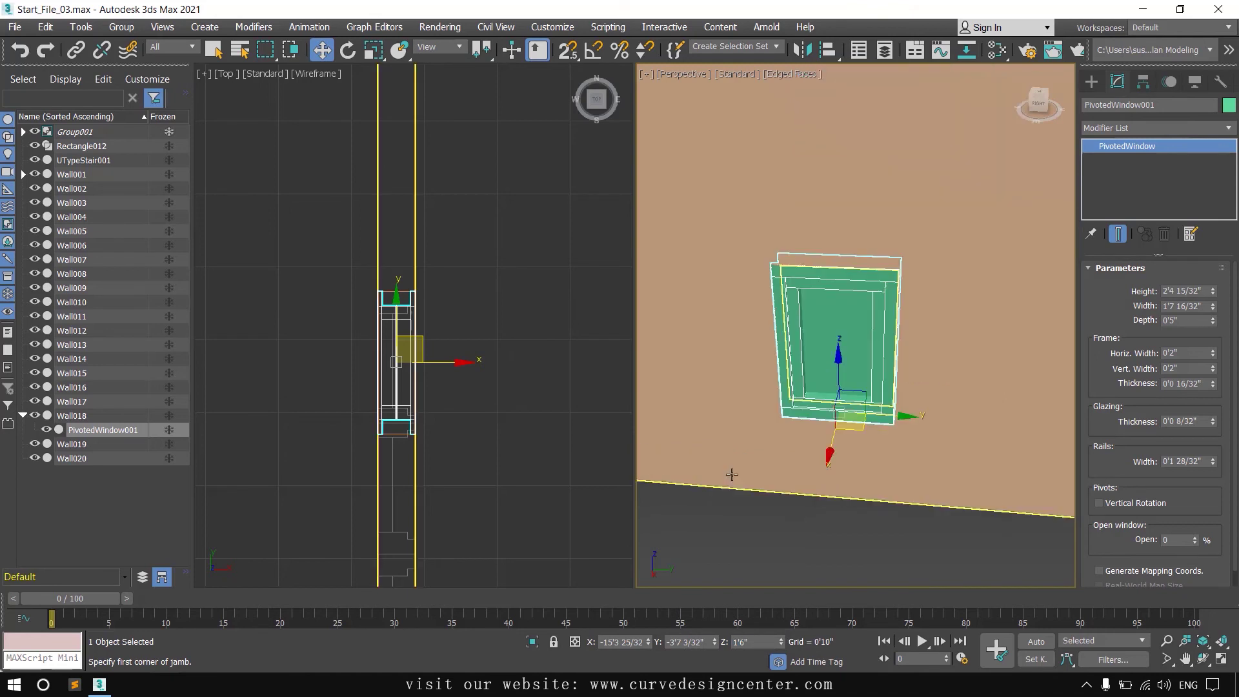
pyautogui.keyDown('alt'); pyautogui.moveTo(732, 475); pyautogui.dragTo(891, 477, button='middle'); pyautogui.keyUp('alt')
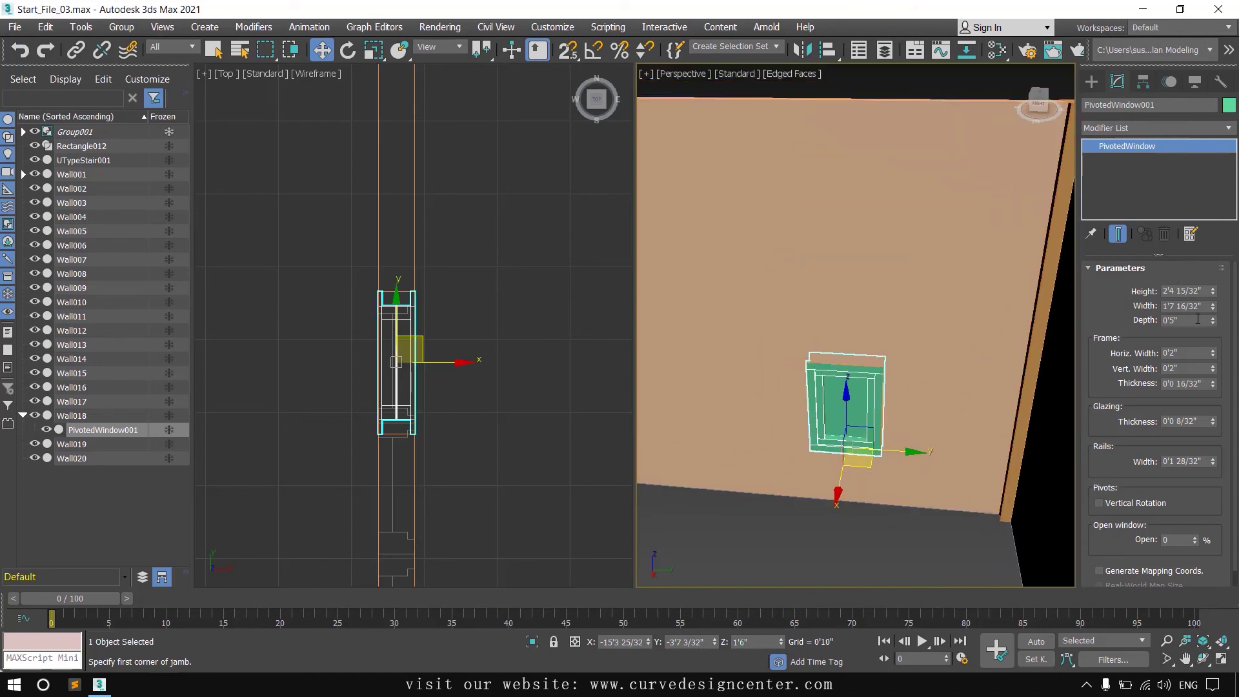
pyautogui.click(1171, 307)
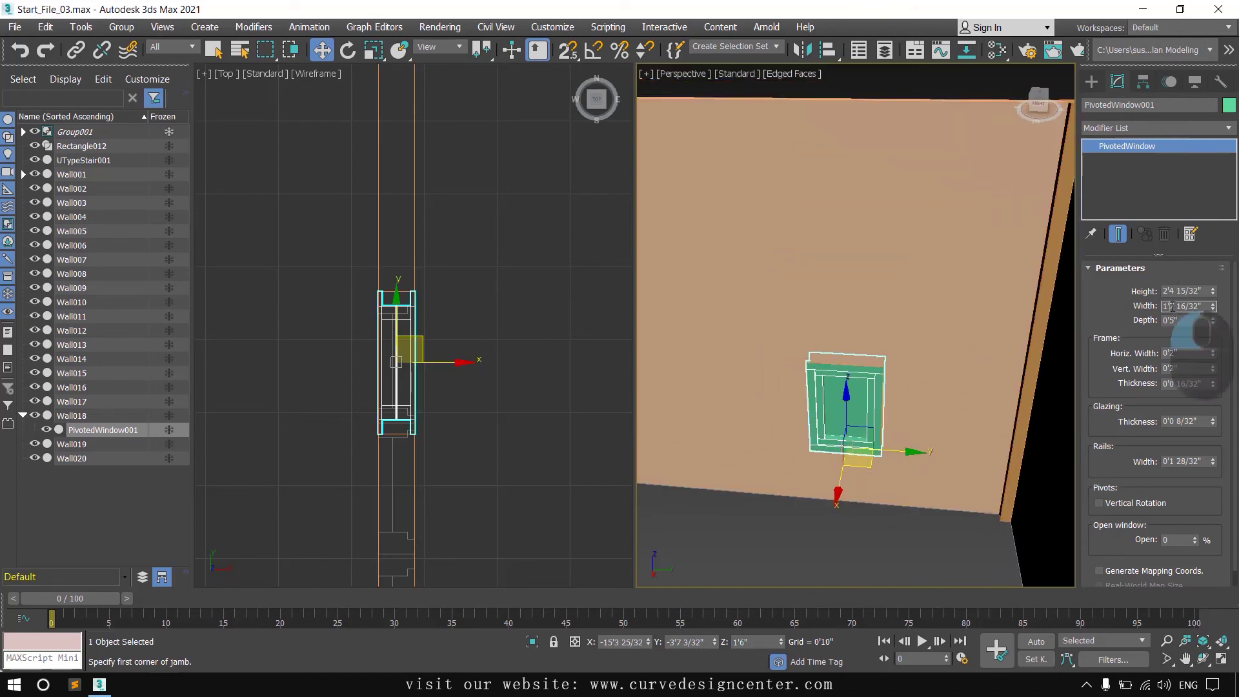
pyautogui.press('Delete')
pyautogui.press('Delete')
pyautogui.press('Delete')
pyautogui.press('Delete')
pyautogui.press('Delete')
pyautogui.press('Delete')
pyautogui.press('Delete')
pyautogui.press('Delete')
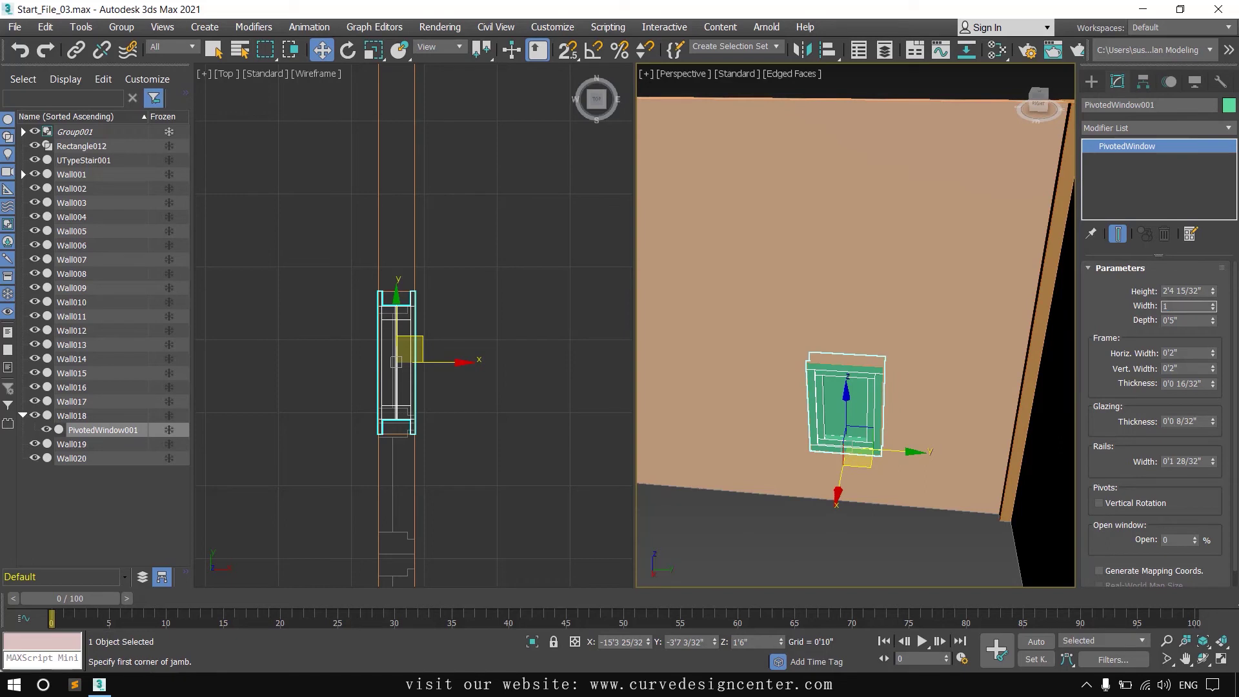
pyautogui.press('Return')
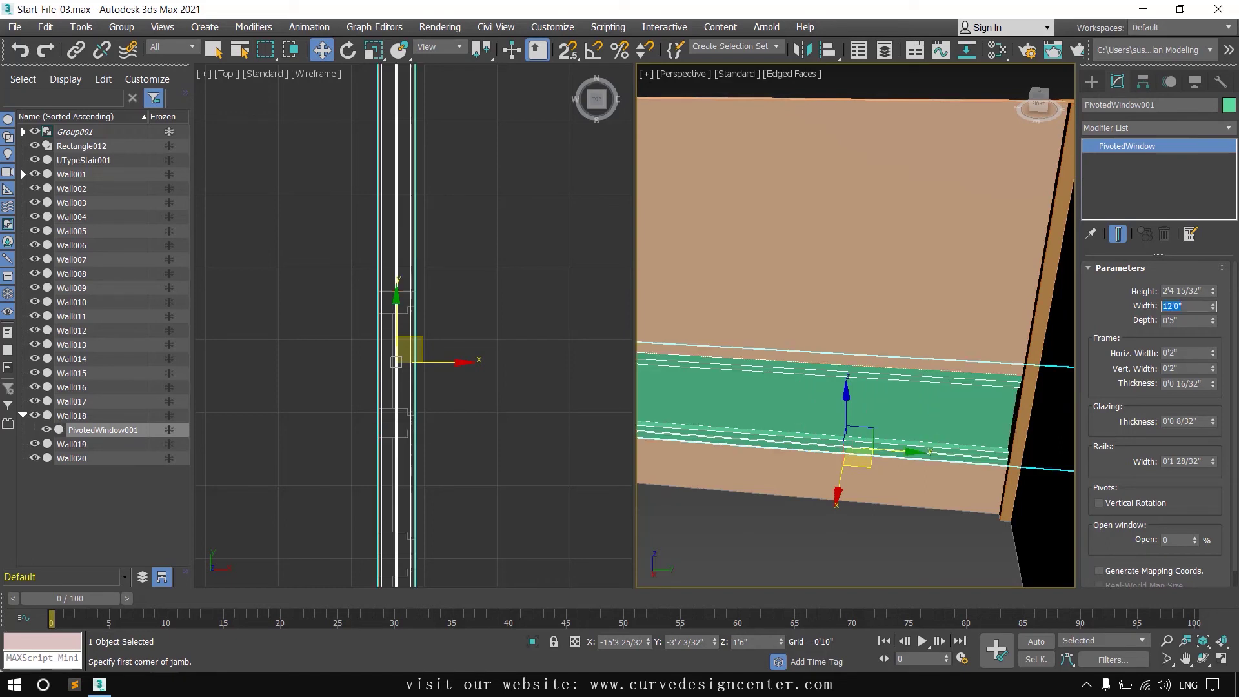
pyautogui.write('2')
pyautogui.press('Return')
# - Set the pivoted window's height to 60 inches (5'0")
pyautogui.click(1176, 292)
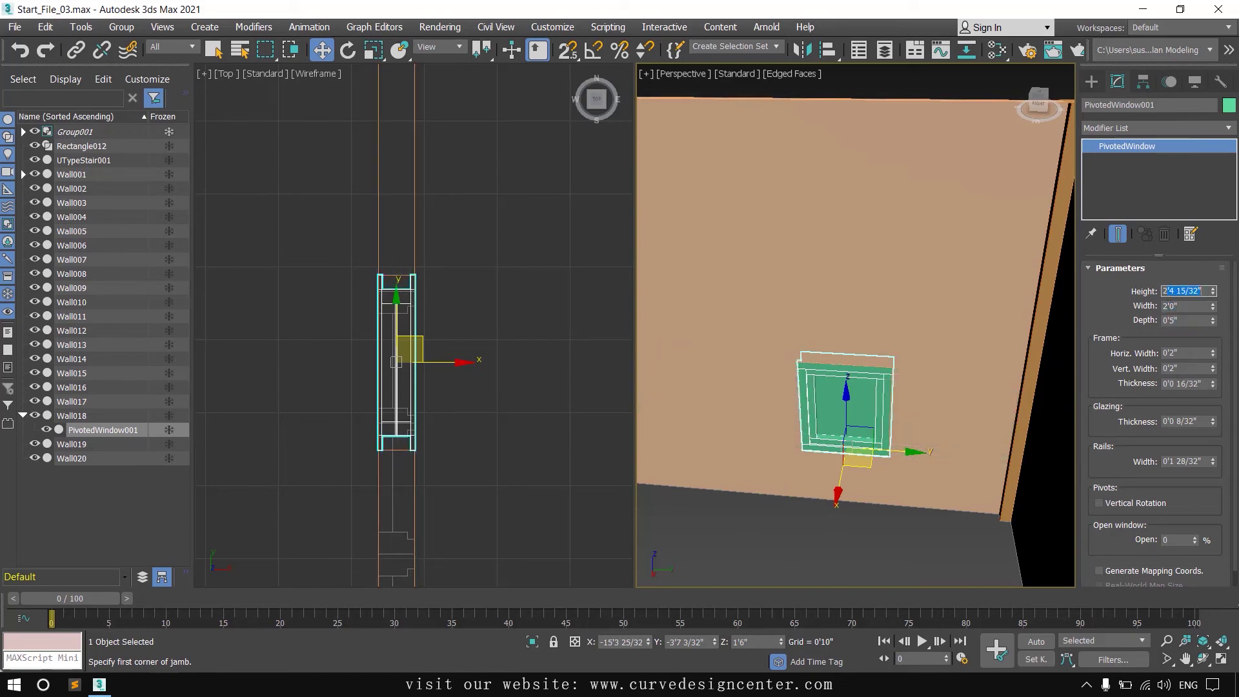
pyautogui.press('Delete')
pyautogui.press('Delete')
pyautogui.press('Delete')
pyautogui.press('Delete')
pyautogui.press('Delete')
pyautogui.press('Delete')
pyautogui.press('Delete')
pyautogui.press('Delete')
pyautogui.press('Delete')
pyautogui.write('60')
pyautogui.press('Return')
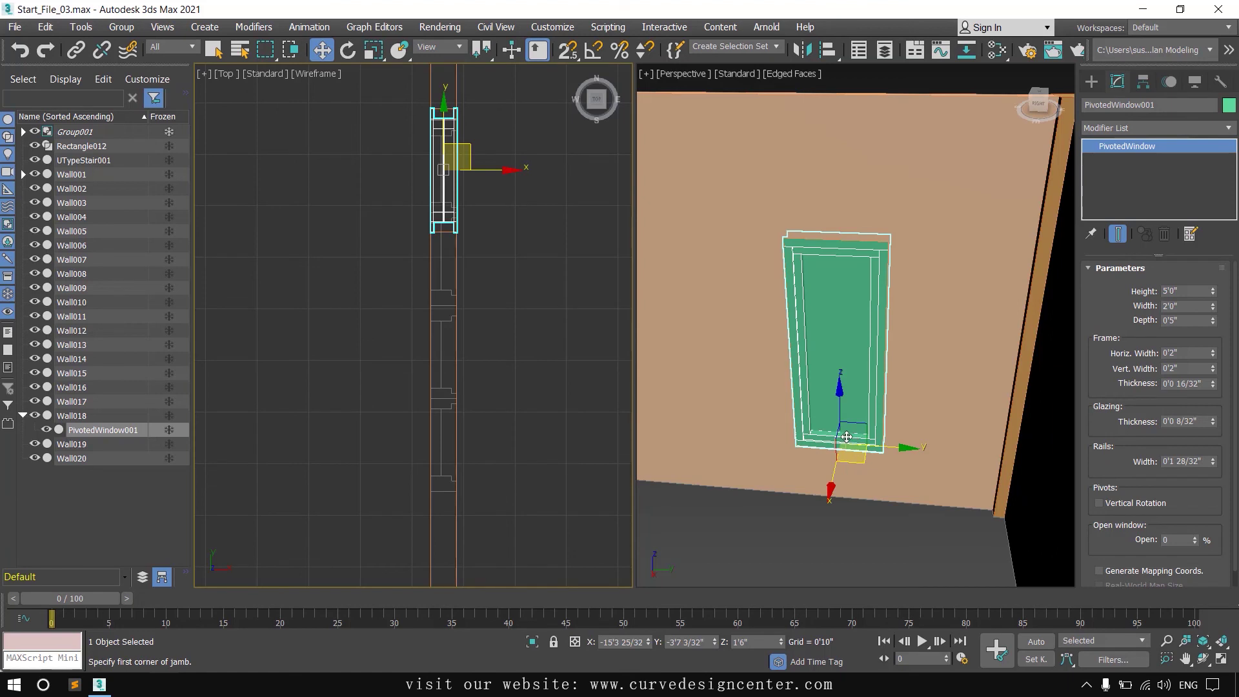
# - Make two copies of the pivoted window in a row along Wall018, spaced just over one window width apart
pyautogui.press('shift')
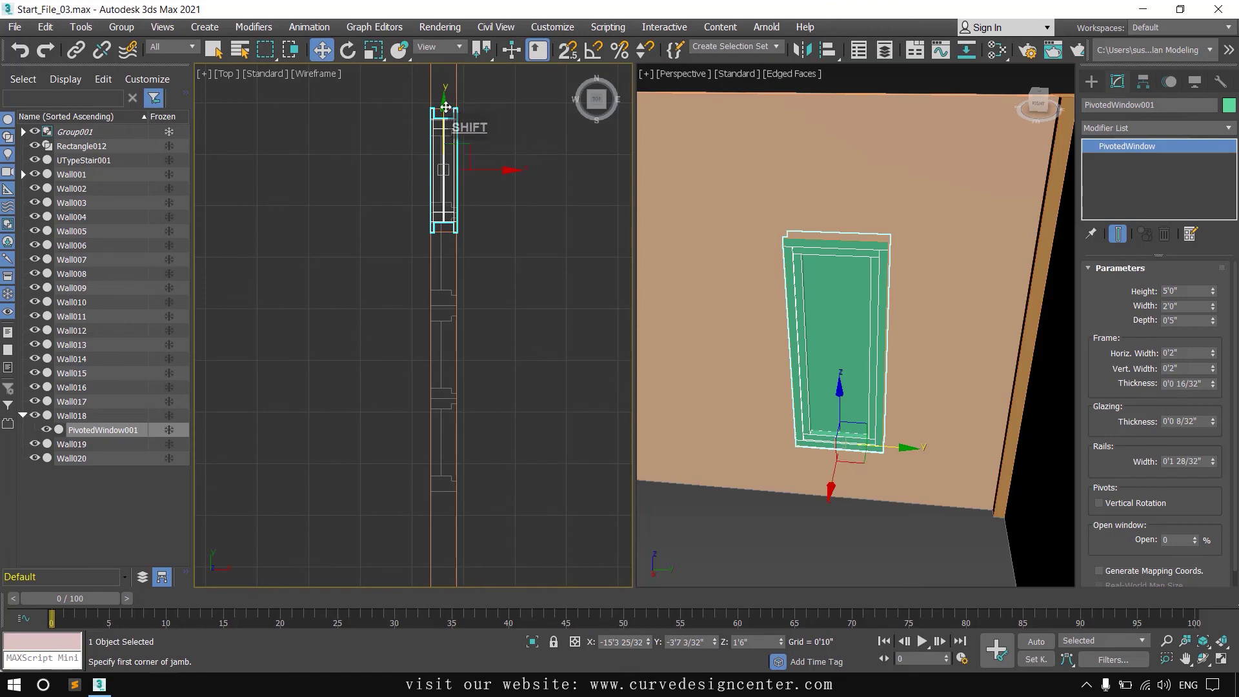
pyautogui.keyDown('shift'); pyautogui.moveTo(467, 111); pyautogui.dragTo(472, 245); pyautogui.keyUp('shift')
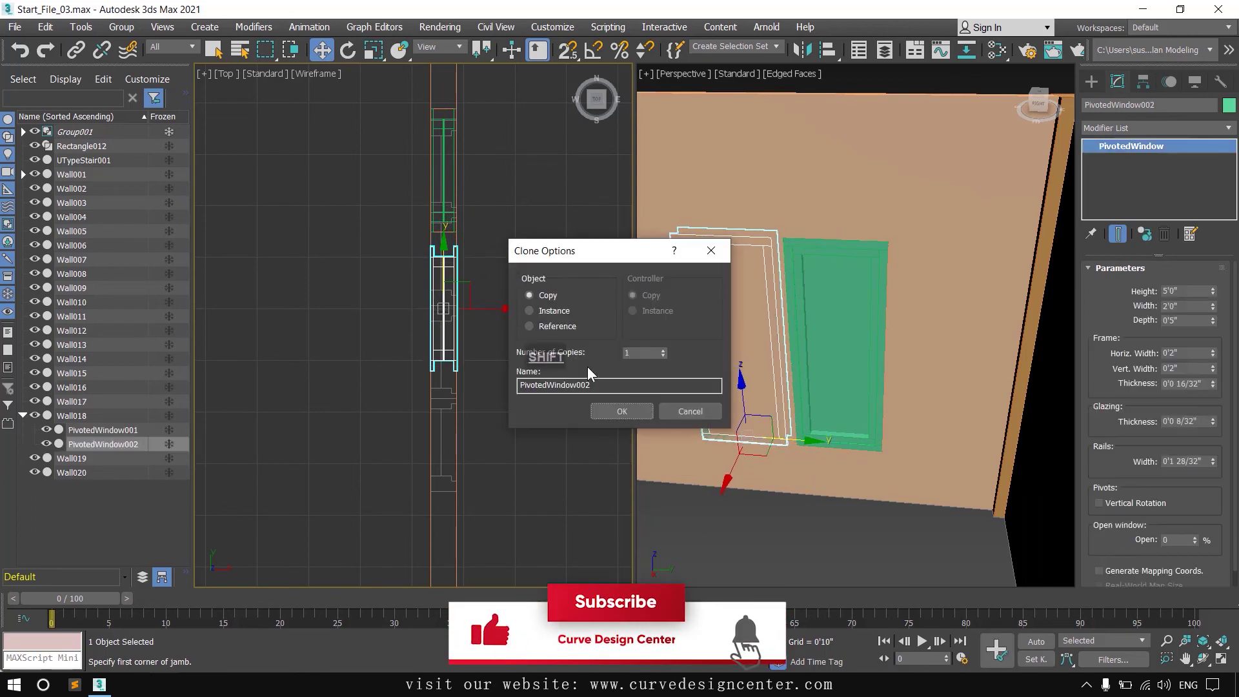
pyautogui.click(664, 351)
pyautogui.click(639, 410)
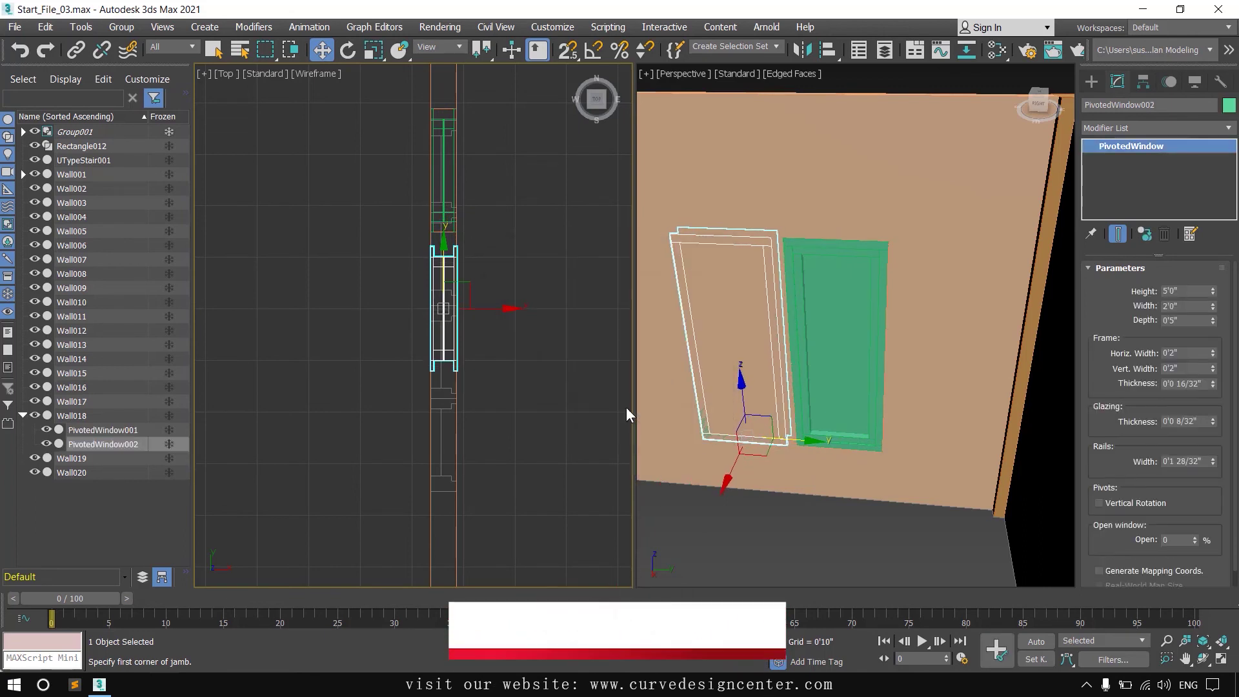
# - Shift the two copied pivoted windows slightly along Wall018 toward the original to narrow the gaps between neighbouring windows
pyautogui.scroll(5, 542, 323)
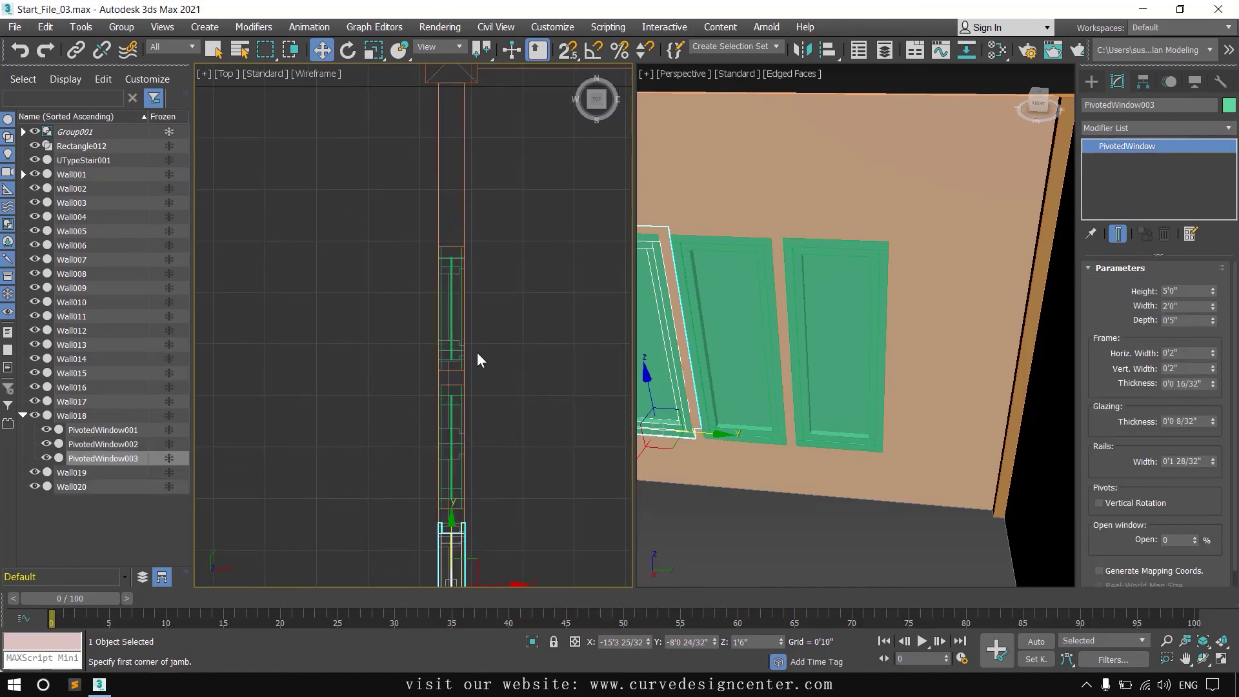
pyautogui.click(428, 462)
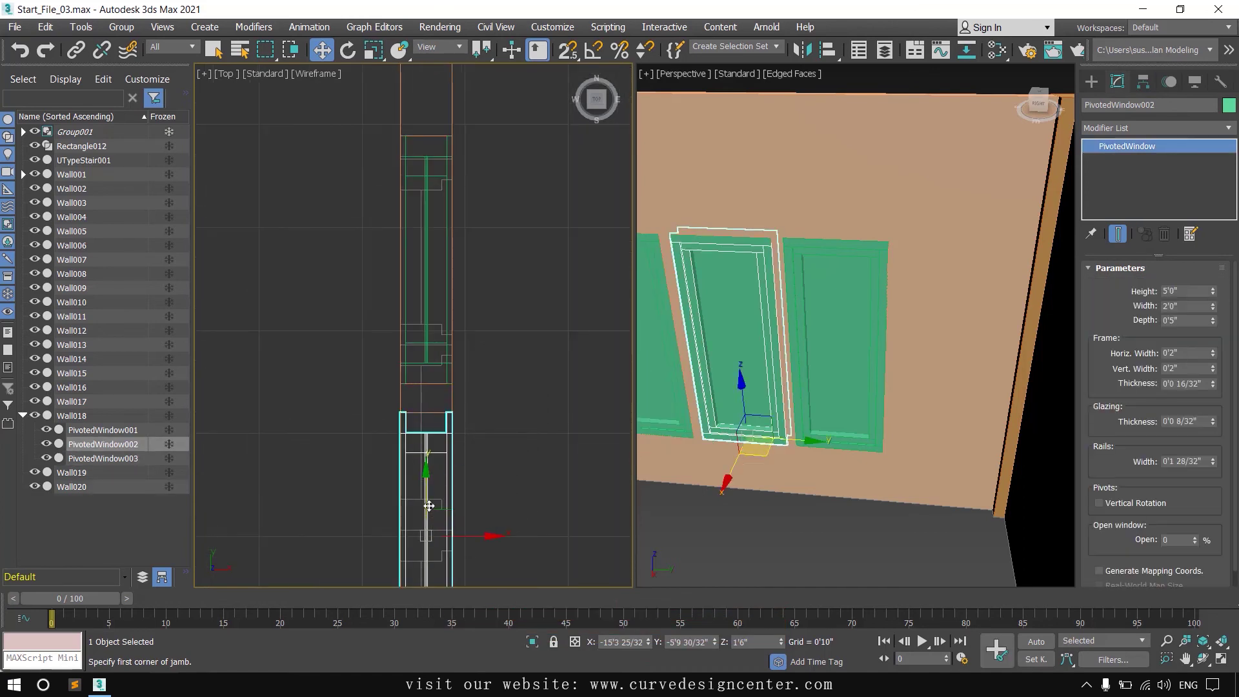
pyautogui.moveTo(429, 493); pyautogui.dragTo(429, 492)
pyautogui.moveTo(429, 493); pyautogui.dragTo(528, 329, button='middle')
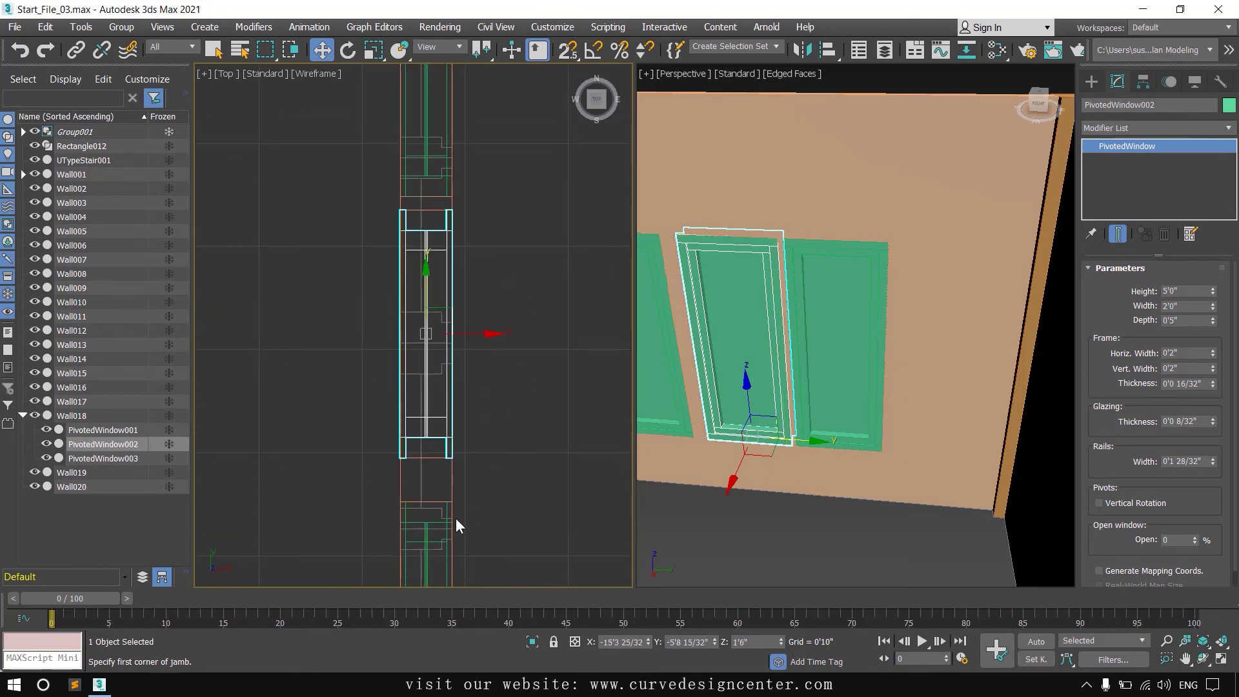
pyautogui.click(423, 533)
pyautogui.moveTo(426, 556); pyautogui.dragTo(428, 525)
pyautogui.moveTo(427, 525); pyautogui.dragTo(422, 321, button='middle')
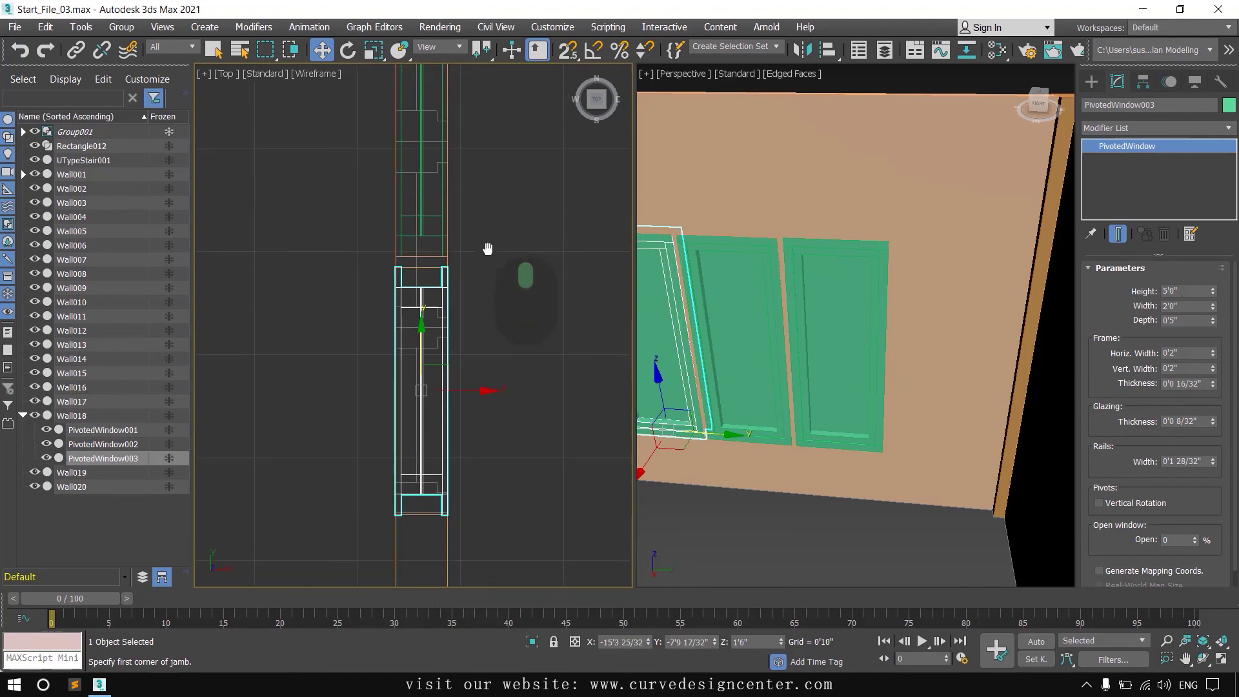